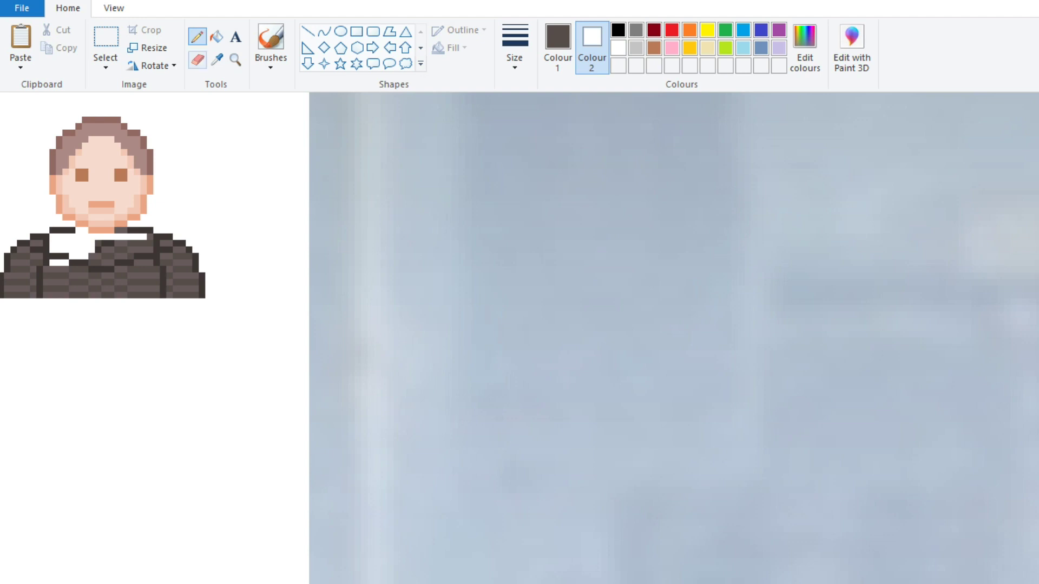
Step: Fill the dark patterned areas around the neckline of the portrait's garment with white
left_click(216, 37)
left_click(138, 247)
left_click(109, 250)
left_click(97, 259)
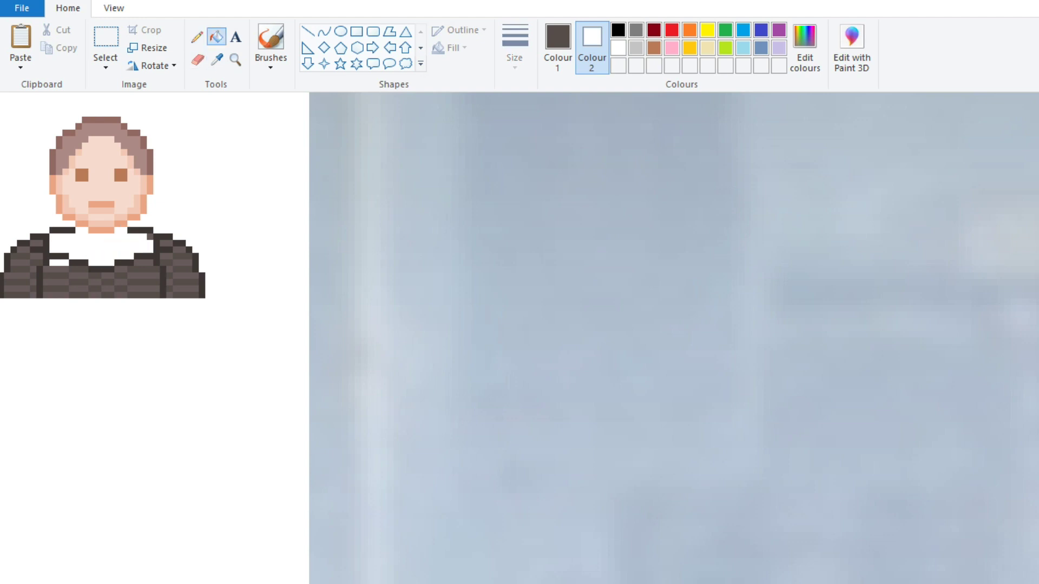
left_click(65, 274)
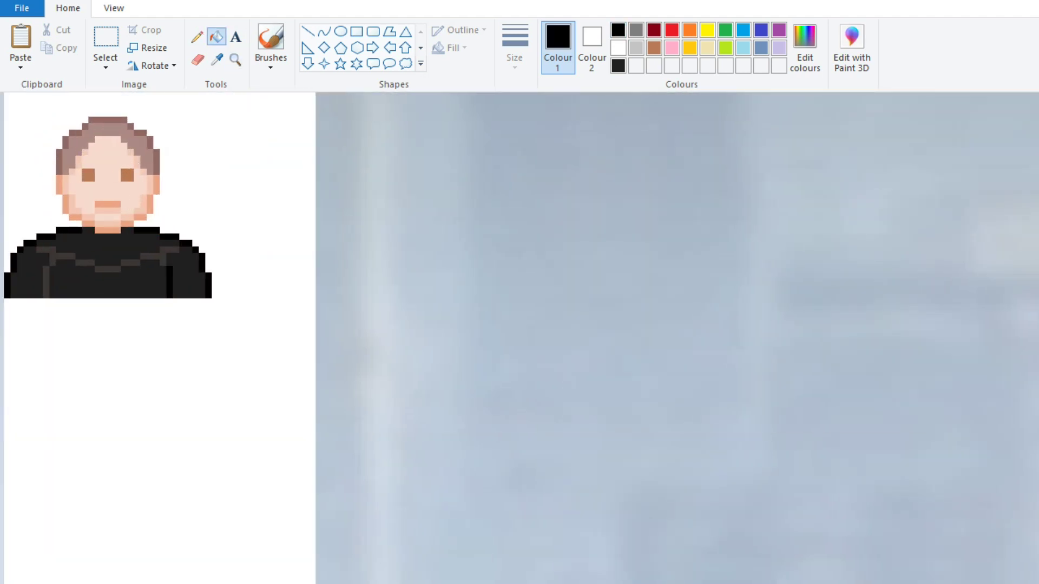
key("Return")
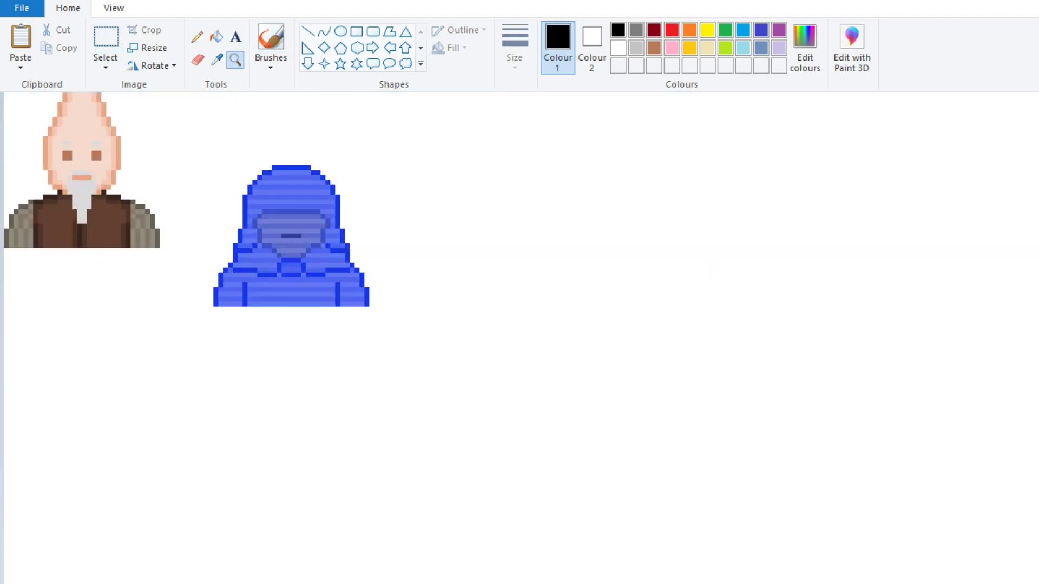
Step: Sample the light face blue from the hologram figure and fill the tall-headed character's face with it
key("ctrl+Page_Up")
left_click(217, 59)
left_click(380, 227)
left_click(216, 36)
left_click(101, 162)
Step: Sample the hologram's dark mouth blue and fill the tall-headed character's eyes and mouth with it
left_click(217, 59)
left_click(380, 288)
left_click(101, 162)
key("ctrl+z")
left_click(82, 182)
left_click(121, 182)
left_click(101, 211)
Step: Fill the skin-shading segments along both sides of the tall head and jaw with the light face blue
left_click(216, 59)
left_click(78, 109)
left_click(72, 135)
left_click(65, 149)
left_click(58, 184)
left_click(78, 223)
left_click(131, 216)
left_click(143, 173)
left_click(128, 127)
Step: Sample the hologram's bright outline blue and fill the moustache and beard with it
left_click(217, 60)
left_click(319, 243)
left_click(101, 243)
left_click(101, 205)
Step: Sample a darker blue from the hologram and draw horizontal stripes across the tall head down to the eyebrows
left_click(216, 59)
left_click(380, 217)
left_click(198, 36)
left_click(86, 100)
left_click(307, 31)
mouse_move(81, 101)
left_mouse_down()
mouse_move(120, 101)
mouse_move(134, 139)
left_mouse_up()
mouse_move(63, 152)
left_mouse_down()
mouse_move(135, 153)
mouse_move(146, 165)
left_mouse_up()
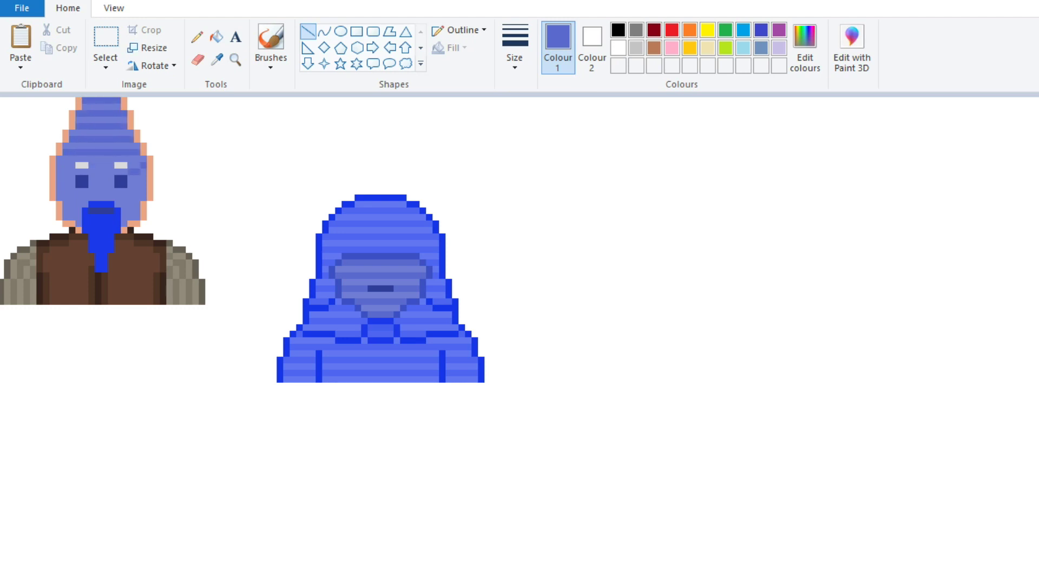
left_click(197, 36)
left_click(111, 166)
Step: Recolour both eyebrows with the dark blue sampled from the eyes
left_click(216, 60)
left_click(81, 181)
left_click_drag(76, 165, 87, 165)
left_click_drag(115, 165, 127, 165)
Step: Sample the darker stripe blue and continue the horizontal stripes across the lower face
left_click(216, 59)
left_click(100, 190)
left_click_drag(69, 192, 146, 192)
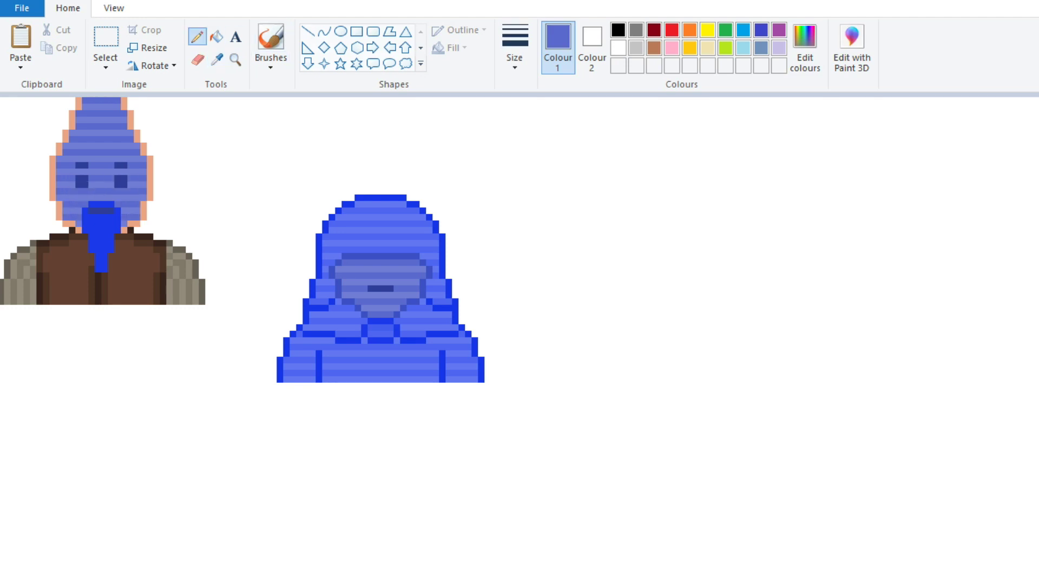
Step: Fill the salmon outline around the tall head, jaw and neck with the hologram's darker face-outline blue
left_click(216, 37)
left_click(216, 60)
left_click(130, 191)
left_click(130, 226)
left_click(136, 126)
left_click(78, 103)
left_click(124, 103)
left_click(65, 136)
left_click(27, 162)
key("ctrl+z")
left_click(78, 230)
Step: Sample the bright blue from the beard and fill the outlines and seams of the robe and sleeves with it
scroll(244, 325, "left", 1)
left_click(216, 60)
left_click(101, 243)
left_click(1, 292)
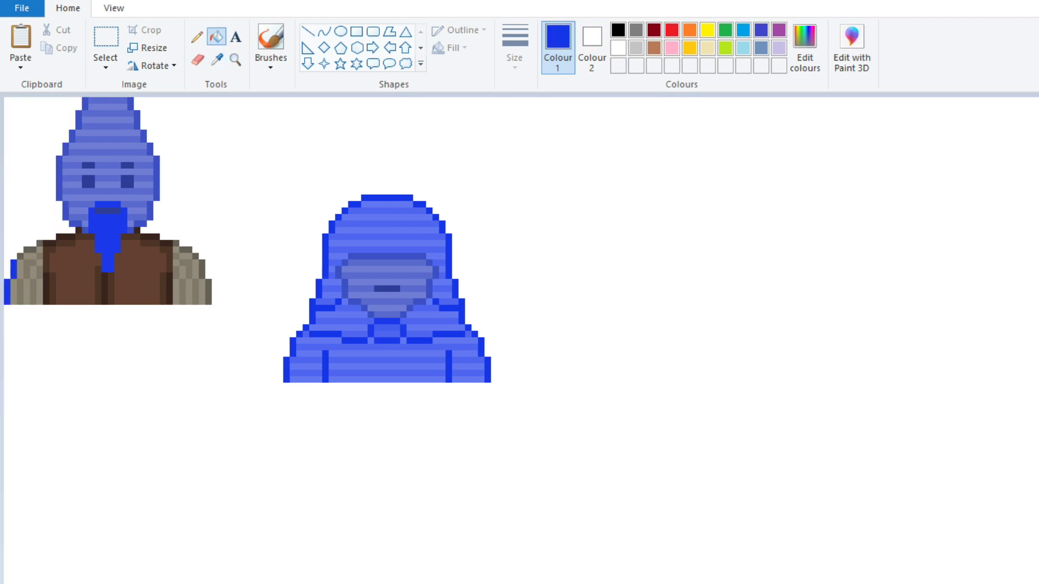
left_click(59, 238)
left_click(104, 287)
left_click(33, 248)
left_click(175, 243)
left_click(169, 289)
left_click(46, 289)
left_click(208, 292)
left_click(187, 250)
Step: Sample the light clothing blue and draw evenly spaced horizontal stripes across the robe and both sleeves
left_click(216, 60)
left_click(248, 243)
left_click(307, 31)
mouse_move(49, 298)
left_mouse_down()
mouse_move(95, 299)
mouse_move(49, 288)
left_mouse_up()
left_click(217, 59)
left_click(108, 162)
left_click_drag(102, 275, 38, 250)
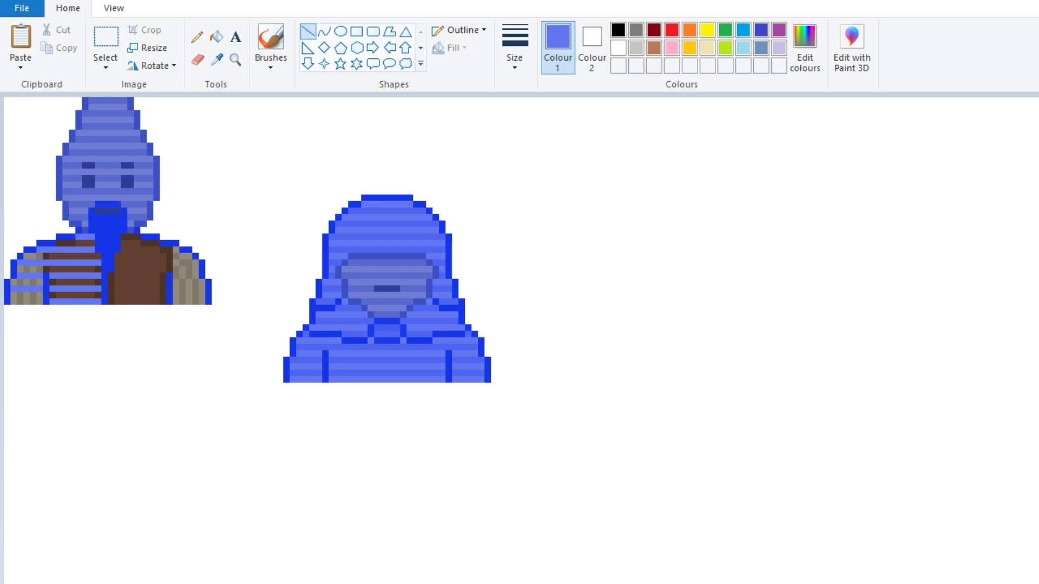
mouse_move(107, 302)
left_mouse_down()
mouse_move(161, 302)
mouse_move(167, 289)
left_mouse_up()
mouse_move(107, 275)
left_mouse_down()
mouse_move(167, 276)
mouse_move(178, 263)
mouse_move(206, 274)
mouse_move(192, 289)
mouse_move(205, 297)
left_mouse_up()
left_click(197, 37)
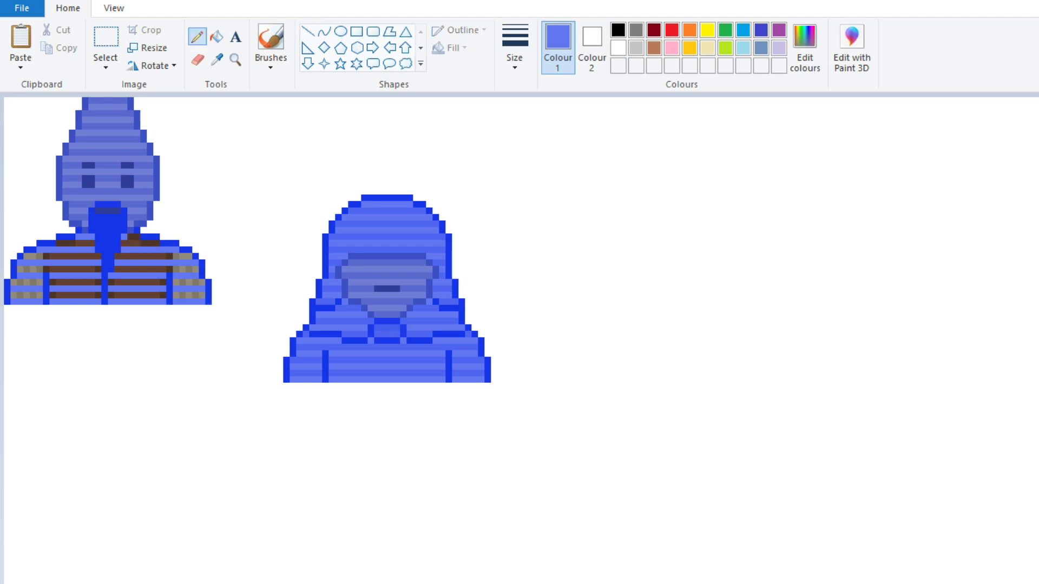
Step: Sample the hologram's medium clothing blue and fill the remaining brown and grey bands at the shoulders and upper chest
left_click(216, 59)
left_click(76, 250)
left_click(140, 243)
left_click(76, 243)
left_click(33, 257)
left_click(76, 256)
left_click(141, 256)
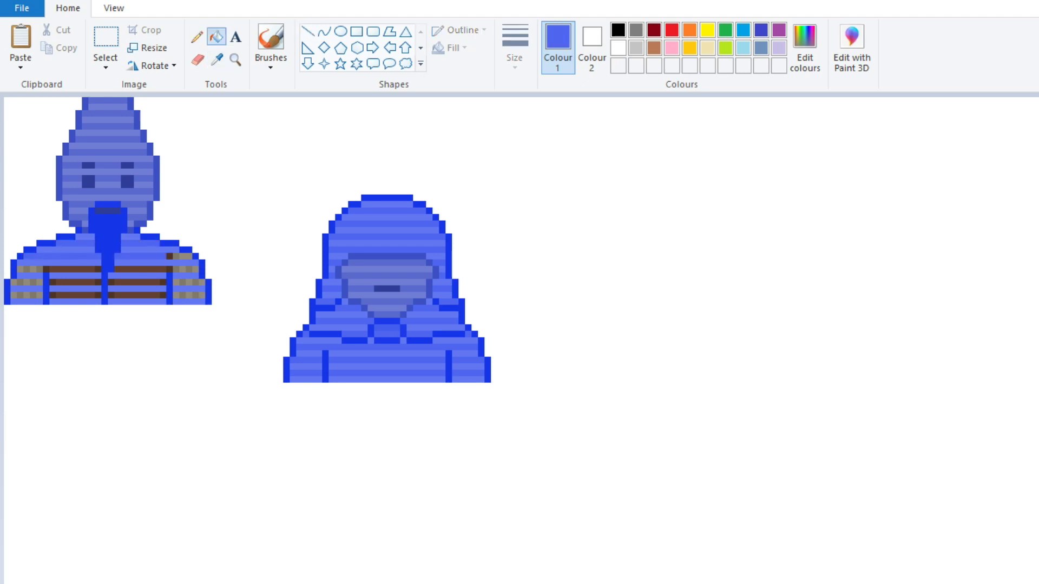
Step: Fill the remaining brown and grey bands across the lower robe and sleeves with the medium clothing blue
left_click(178, 270)
left_click(141, 269)
left_click(73, 269)
left_click(20, 270)
left_click(16, 282)
left_click(27, 282)
left_click(32, 295)
left_click(16, 295)
left_click(76, 295)
left_click(76, 282)
left_click(98, 282)
left_click(135, 282)
left_click(135, 295)
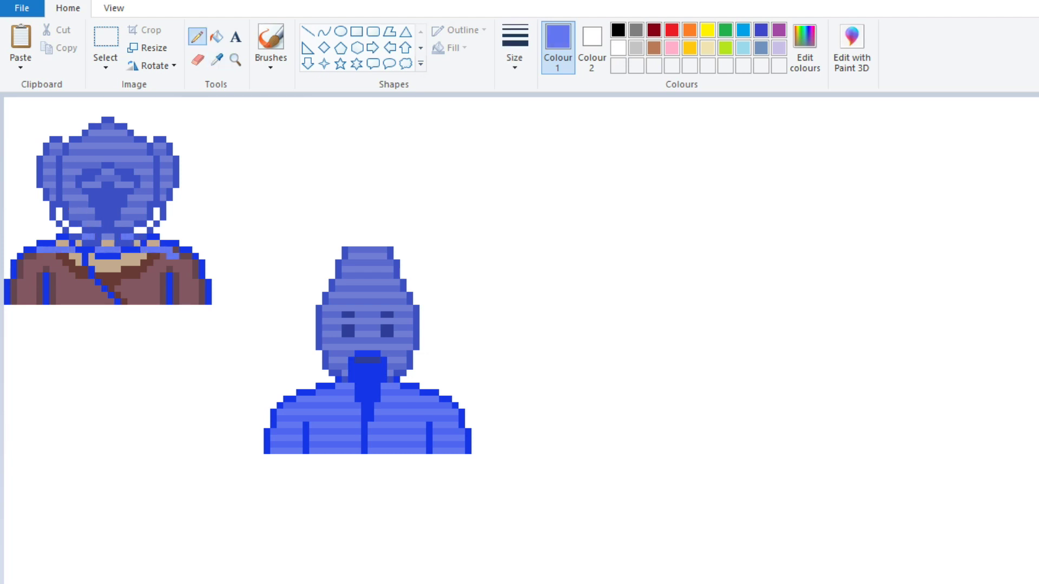
Step: Draw light blue horizontal stripes across the brown robe of the large-eared character
left_click(308, 31)
mouse_move(199, 263)
left_mouse_down()
mouse_move(35, 263)
mouse_move(46, 276)
mouse_move(167, 276)
mouse_move(172, 289)
mouse_move(9, 289)
mouse_move(44, 301)
mouse_move(153, 298)
left_mouse_up()
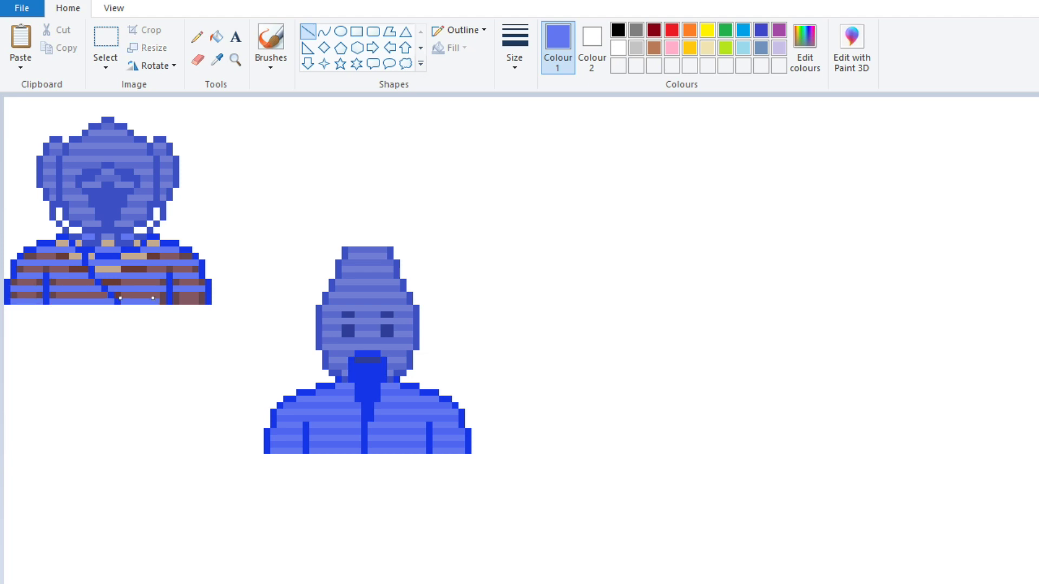
left_click(197, 37)
Step: Sample the medium clothing blue and colour the remaining bands of the large-eared character's right-hand lower sleeve
left_click(217, 60)
left_click(196, 296)
left_click_drag(206, 295, 172, 295)
left_click(216, 36)
left_click(189, 289)
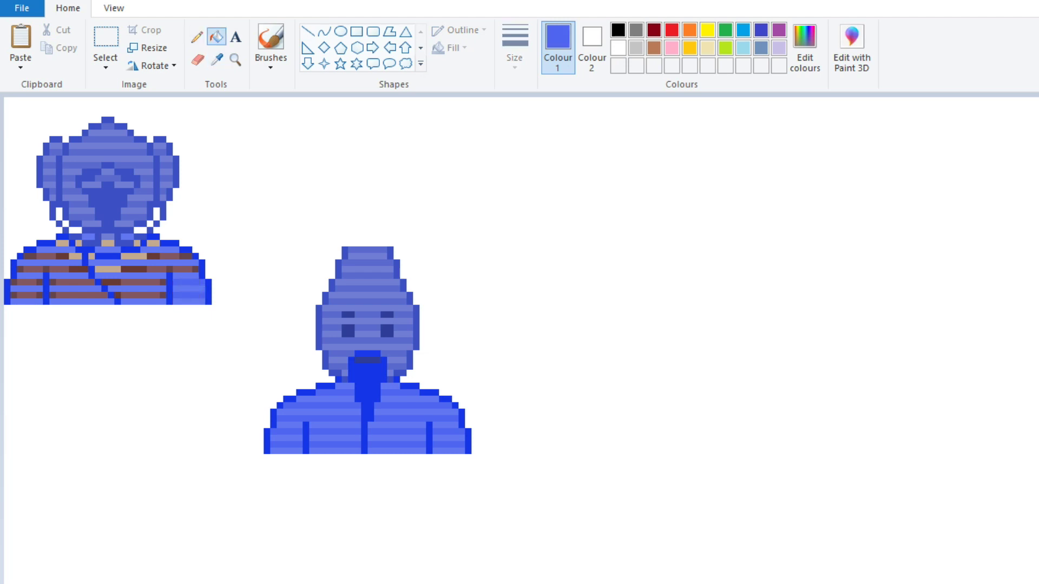
Step: Fill the remaining bands on the right-hand side of the large-eared character's robe with medium blue
left_click(134, 270)
left_click(129, 282)
left_click(163, 283)
left_click(141, 295)
left_click(140, 256)
left_click(177, 257)
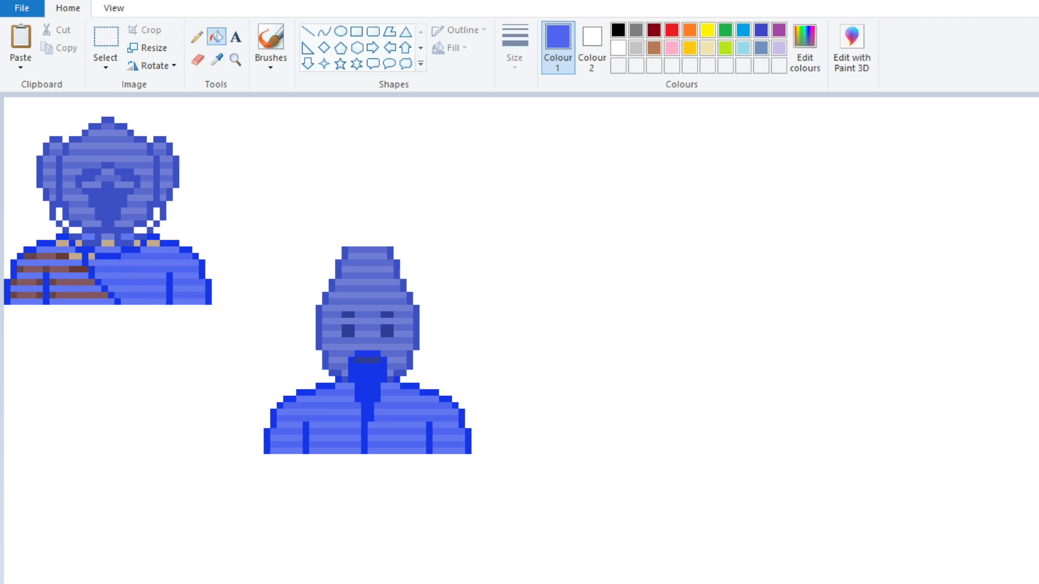
Step: Fill the brown and tan bands on the left-hand side of the large-eared character's robe with medium blue
left_click(62, 256)
left_click(75, 257)
left_click(70, 269)
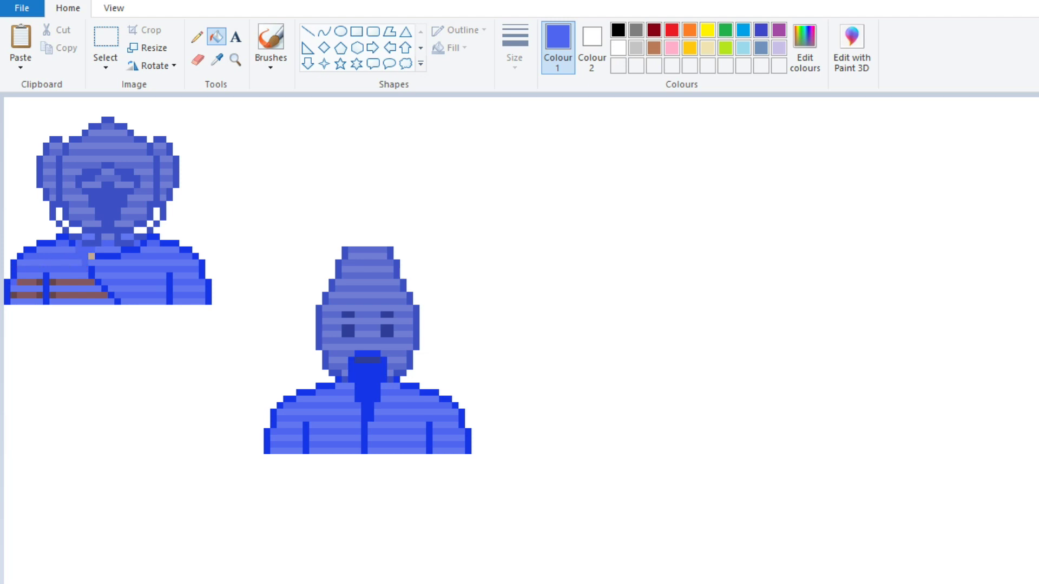
left_click(53, 283)
left_click(52, 296)
left_click(73, 282)
left_click(82, 295)
Step: Undo the recent edits to the woman's hair buns and earrings
key("ctrl+z")
key("ctrl+z")
key("ctrl+z")
key("ctrl+z")
key("ctrl+z")
key("ctrl+z")
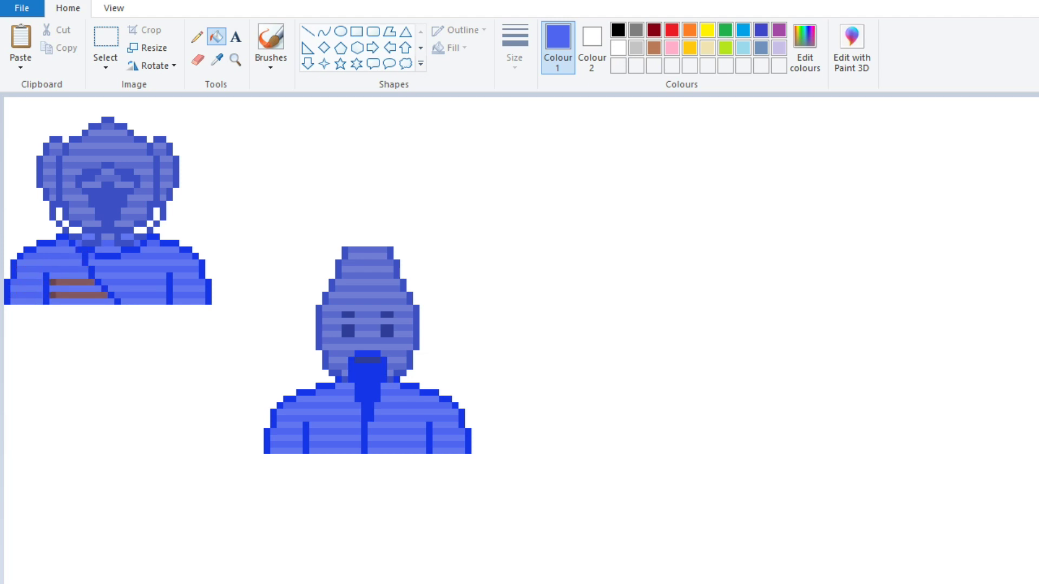
key("ctrl+z")
key("ctrl+z")
key("ctrl+z")
key("ctrl+z")
key("ctrl+z")
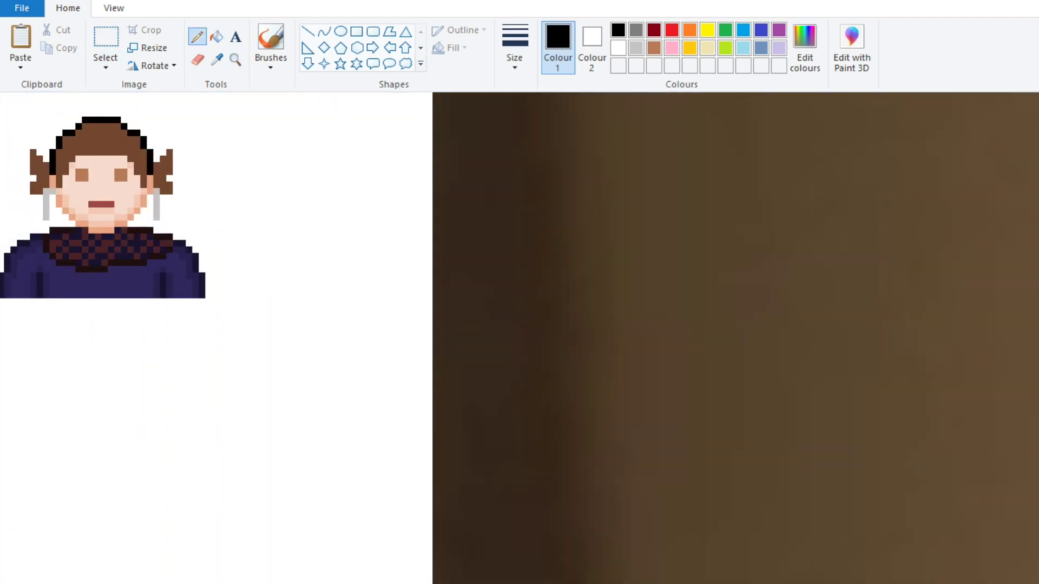
key("ctrl+z")
key("ctrl+z")
key("ctrl+z")
key("ctrl+z")
key("ctrl+z")
key("ctrl+z")
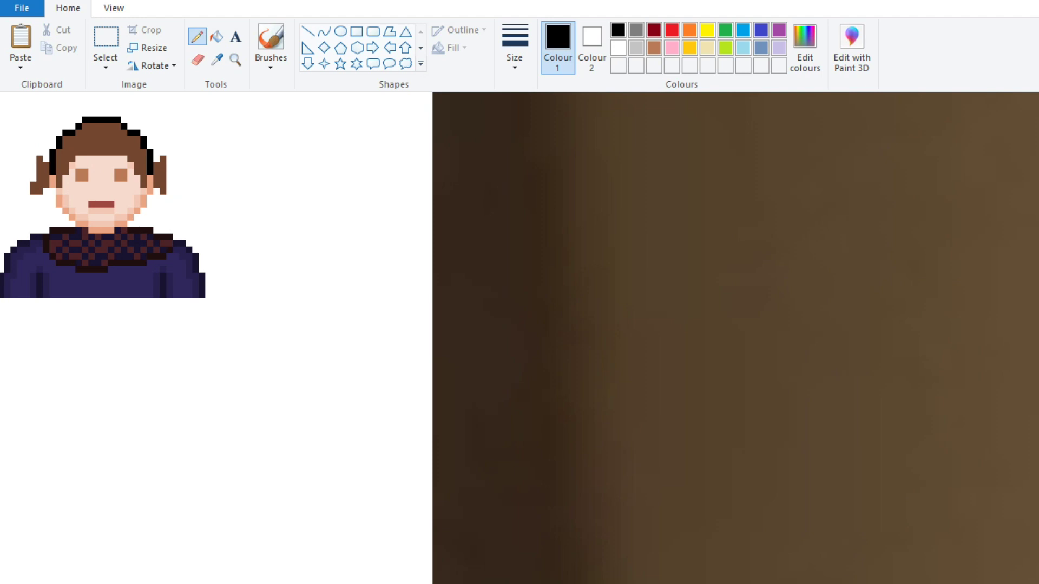
Step: Sample a brown from the headband in the reference photo and adjust it as a custom drawing colour
left_click(100, 138)
left_click(217, 58)
left_click(100, 190)
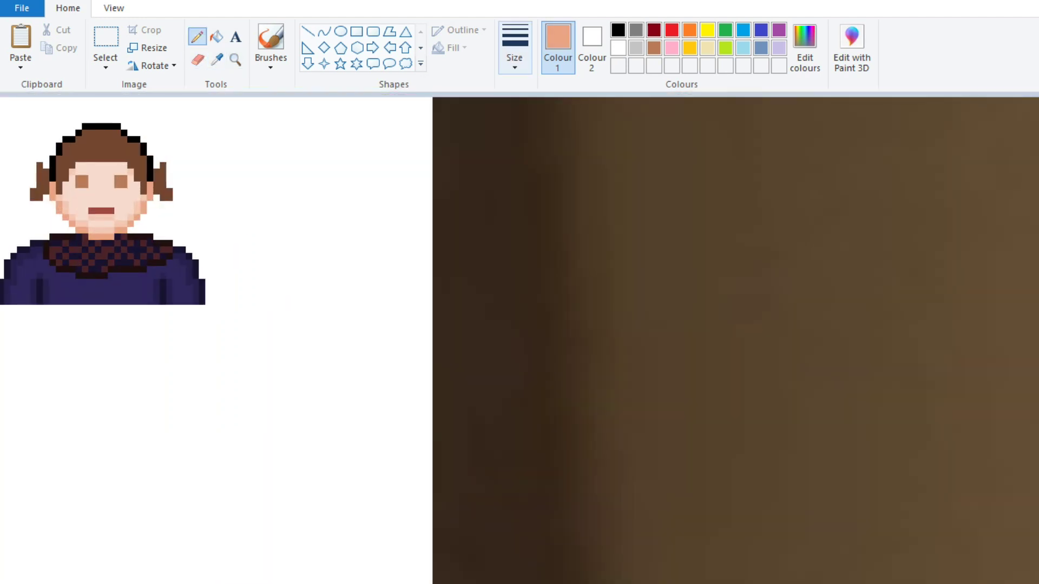
left_click(234, 60)
right_click(378, 265)
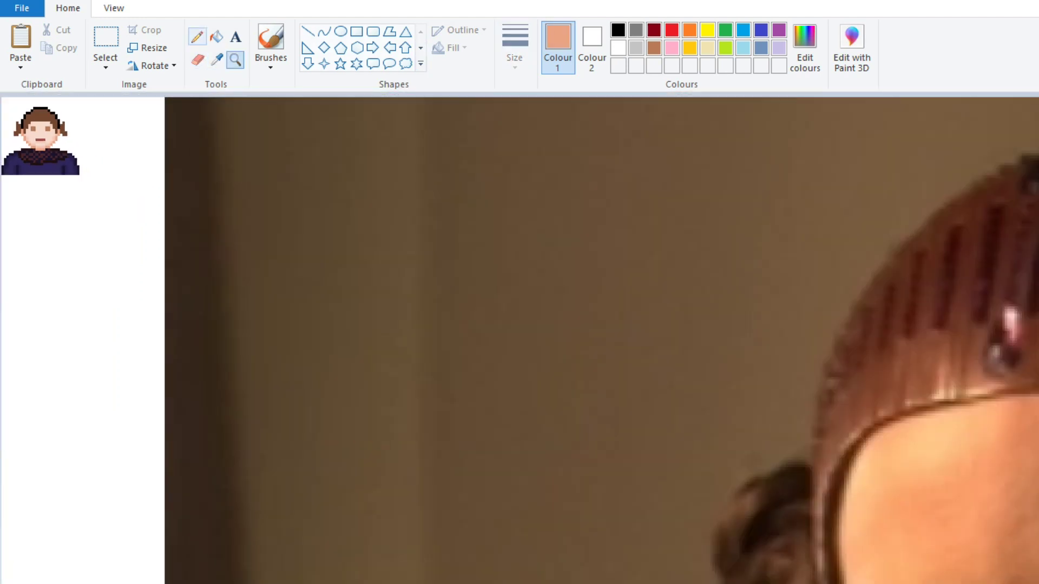
left_click(217, 58)
left_click(928, 303)
left_click(804, 46)
left_click(622, 515)
left_click(235, 59)
left_click(379, 265)
left_click(382, 265)
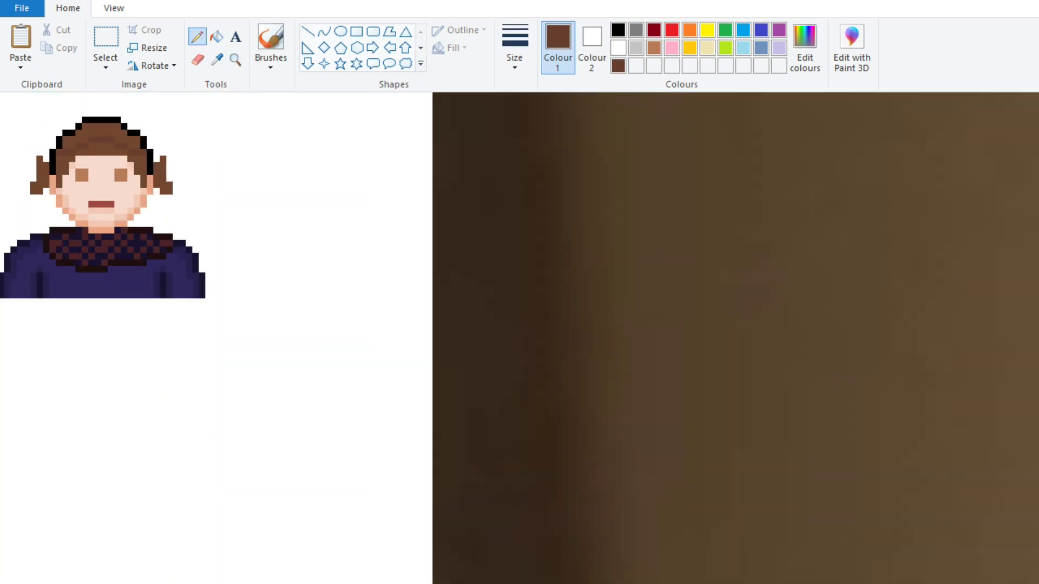
Step: Resample the headband colour from the reference photo and fill the side section of the pixel portrait's hair with it
left_click(235, 59)
right_click(379, 265)
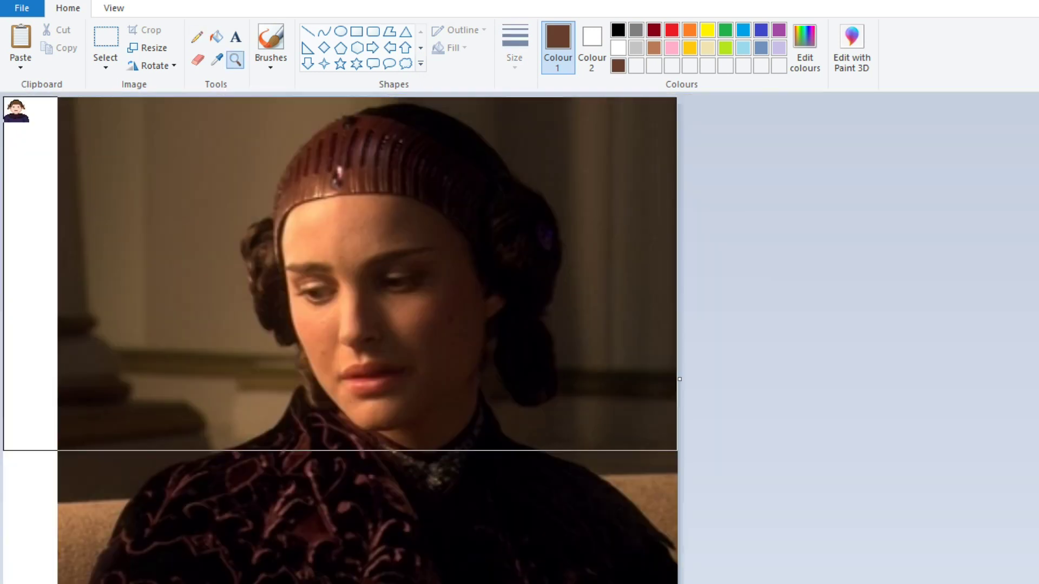
left_click(216, 58)
left_click(347, 162)
left_click(17, 111)
left_click(216, 37)
left_click(65, 162)
Step: Sample the headband colour from the reference photo and adjust it into a strong red custom drawing colour
left_click(235, 60)
right_click(544, 265)
left_click(804, 49)
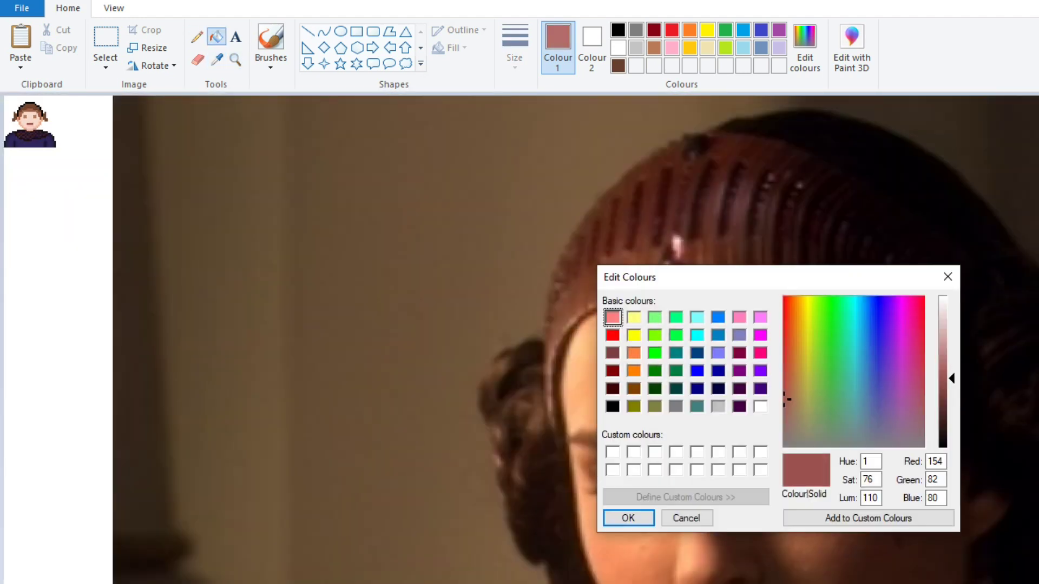
left_click(628, 518)
left_click(386, 270)
Step: Pencil alternating red and brown stripes across the woman's headband in the pixel portrait
left_click(197, 36)
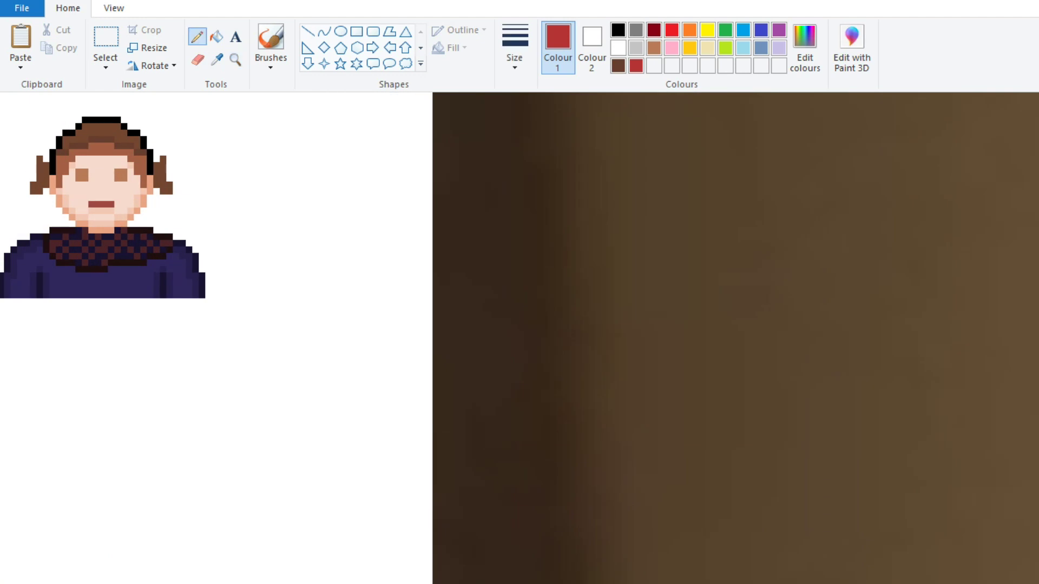
left_click(216, 59)
left_click(102, 132)
left_click(217, 58)
left_click(101, 145)
Step: Redraw the robe's shoulder outline in dark navy and clear the red-and-black patterned collar to white
left_click(235, 60)
right_click(340, 273)
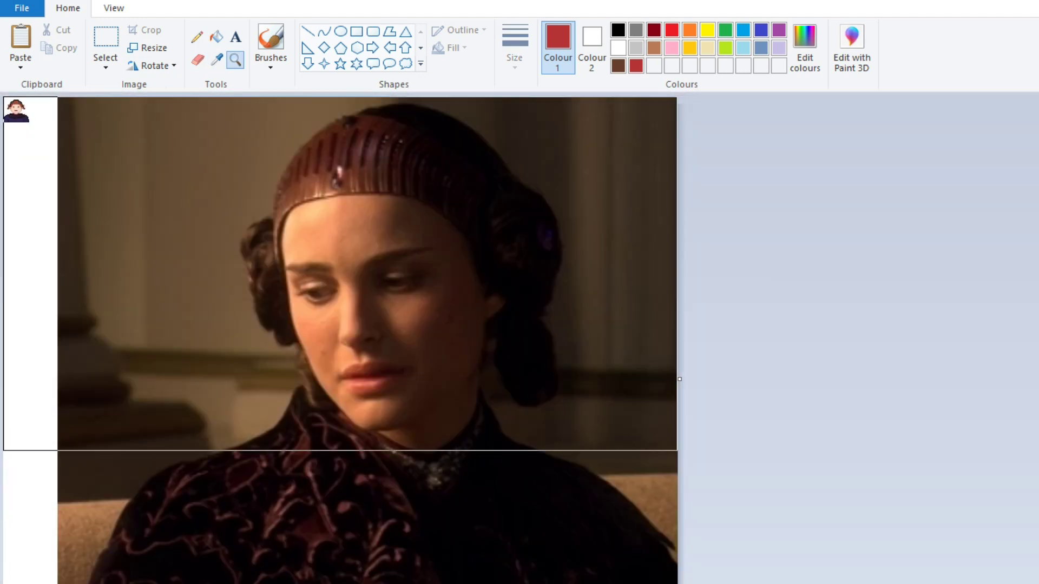
left_click(16, 111)
left_click(216, 59)
left_click(64, 237)
mouse_move(111, 276)
left_mouse_down()
mouse_move(51, 246)
mouse_move(157, 242)
mouse_move(174, 261)
left_mouse_up()
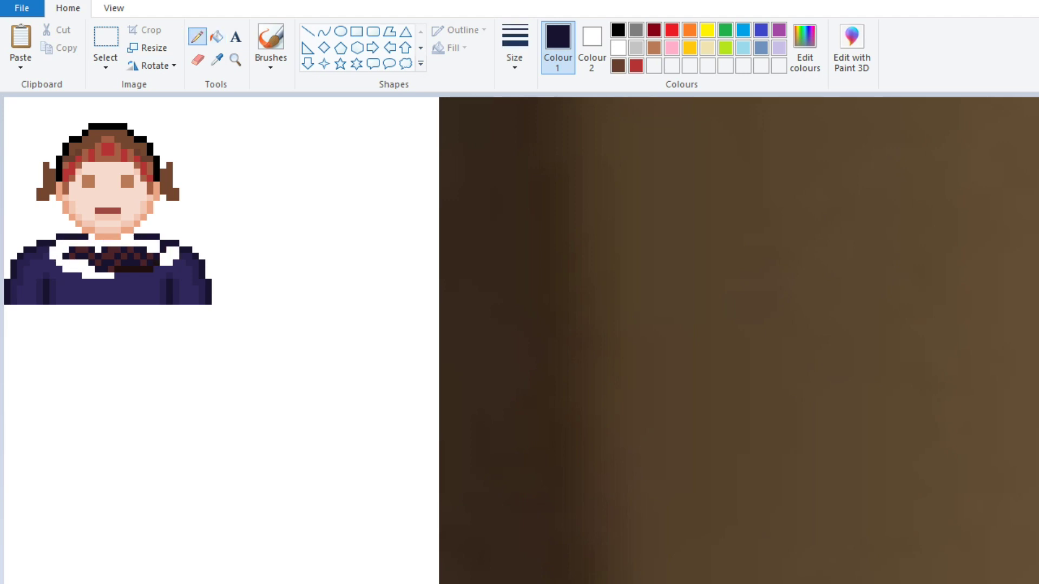
mouse_move(65, 265)
left_mouse_down()
mouse_move(146, 254)
mouse_move(97, 262)
mouse_move(135, 249)
left_mouse_up()
Step: Fill the cleared collar area with the robe's purple-navy and restore the shading along its neckline
left_click(217, 36)
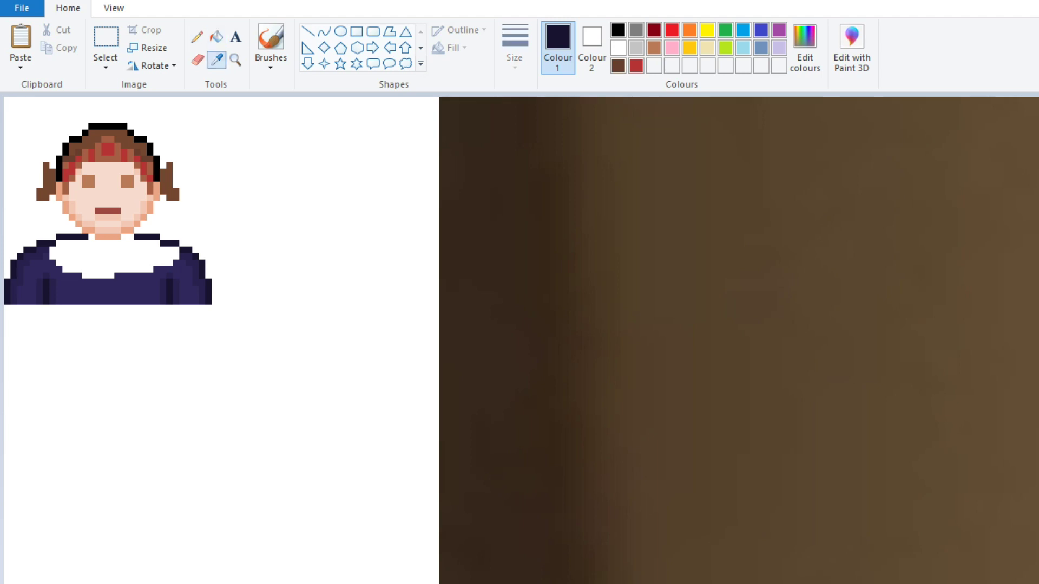
left_click(108, 257)
left_click(196, 36)
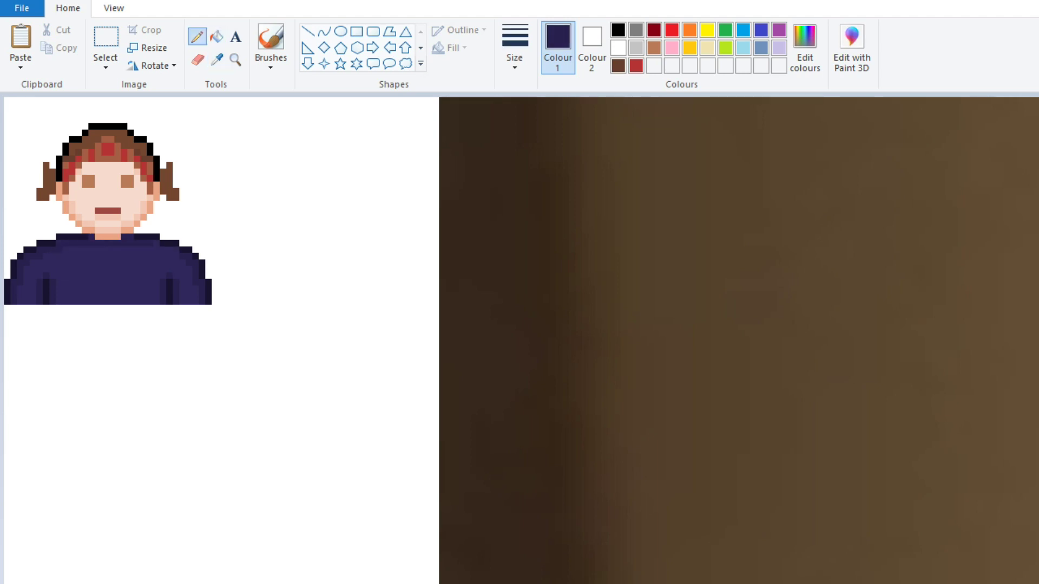
Step: Sample a reddish brown from the photo's headband and pencil a V-shaped scroll line across the robe's chest, with the robe body cleared to white
left_click(235, 58)
right_click(108, 211)
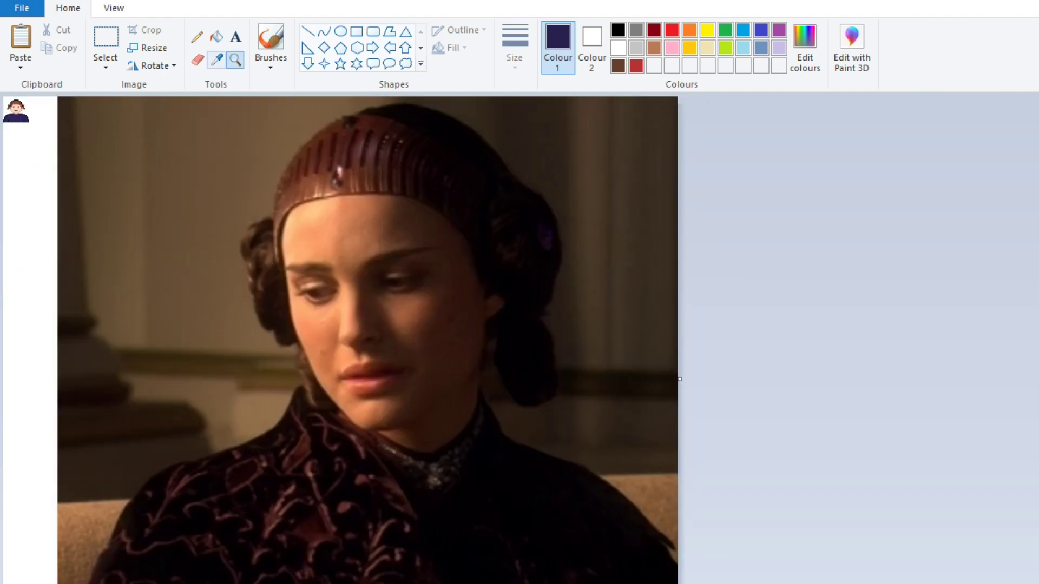
left_click(217, 59)
left_click(359, 139)
key("ctrl+Page_Up")
right_click(103, 271)
left_click(236, 58)
right_click(102, 217)
left_click(16, 108)
left_click(197, 37)
mouse_move(101, 206)
left_mouse_down()
mouse_move(101, 282)
mouse_move(91, 262)
left_mouse_up()
left_click_drag(111, 261, 111, 268)
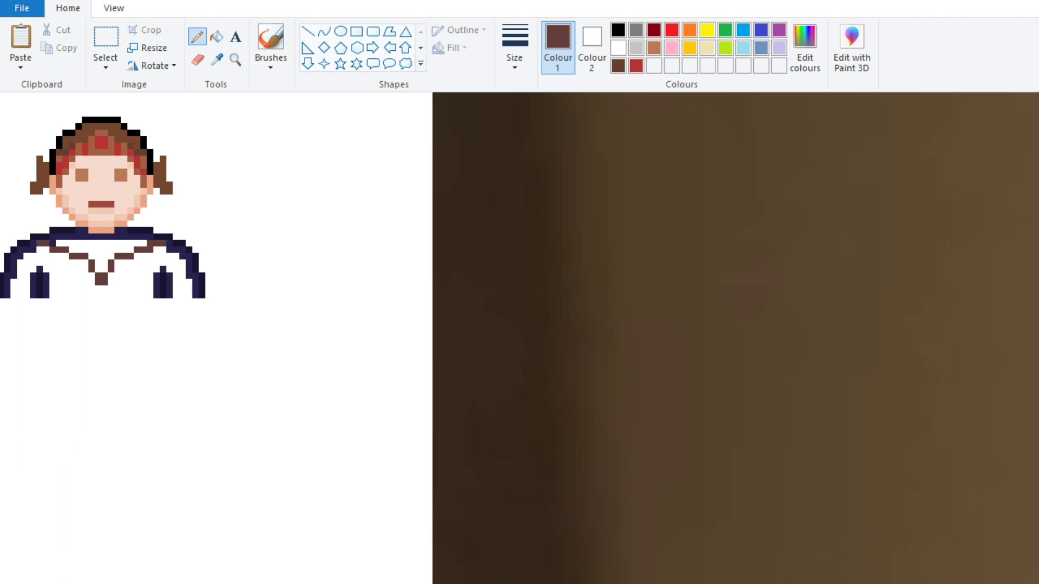
Step: Rework the reddish-brown scroll pattern and extend it over the left-hand side of the robe
left_click(235, 59)
right_click(108, 210)
left_click(17, 108)
left_click(197, 36)
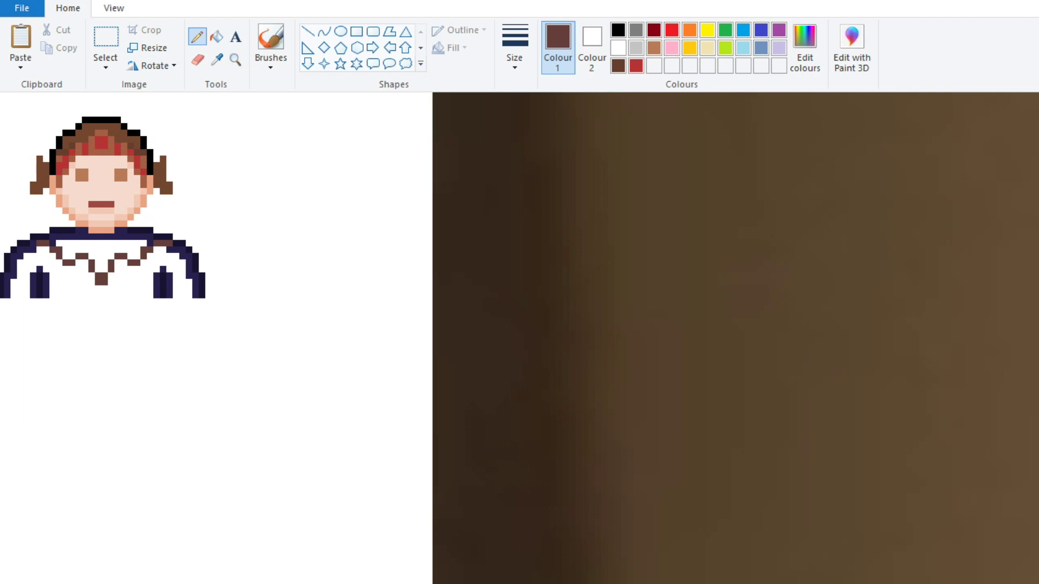
key("ctrl+z")
left_click_drag(92, 296, 79, 289)
Step: Mix a very dark purple custom colour and fill the left-hand side of the robe around the brown pattern
scroll(519, 335, "down", 5)
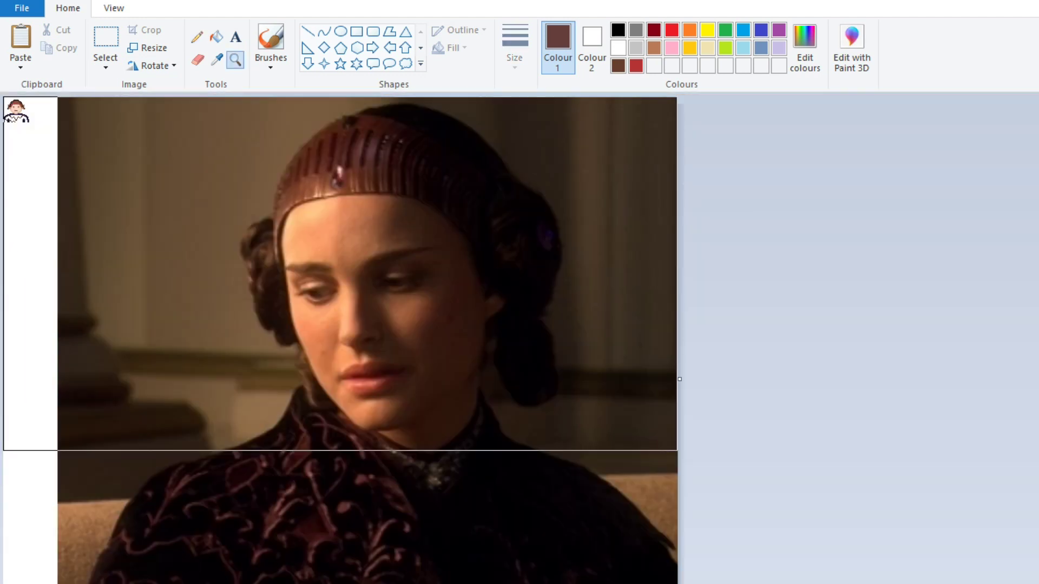
left_click(618, 30)
left_click(804, 46)
key("Return")
scroll(519, 336, "up", 5)
left_click(216, 37)
left_click(98, 292)
left_click(33, 260)
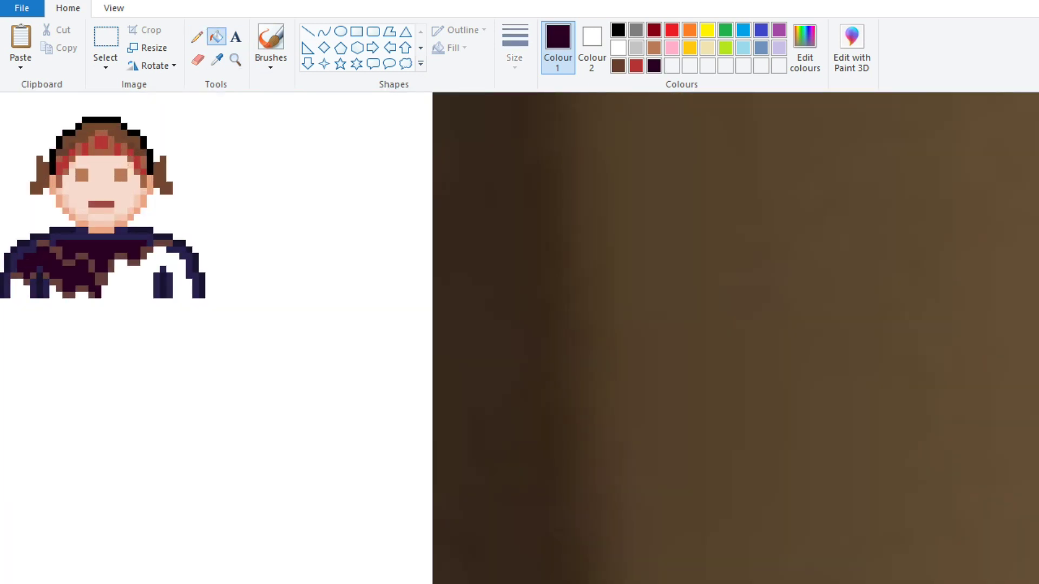
Step: Mix two darker purple custom shades and recolour the shading and outline on the robe's left-hand side with them
scroll(220, 337, "left", 1)
left_click(197, 37)
left_click(217, 37)
left_click(60, 288)
left_click(805, 48)
left_click(621, 518)
left_click(30, 257)
left_click(108, 237)
left_click(805, 48)
left_click(621, 517)
Step: Resample the reddish brown and add more pattern pixels across the left-hand side of the robe
left_click(216, 60)
left_click(49, 243)
left_click(197, 37)
left_click(104, 250)
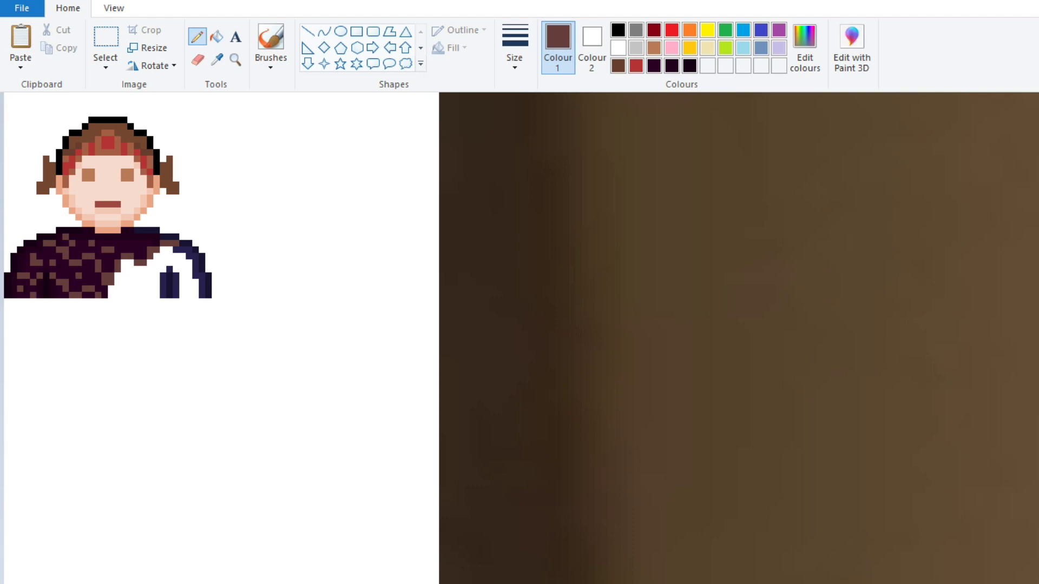
Step: Mirror the left half of the woman's portrait onto its right half to complete the patterned robe
left_click(105, 36)
left_click_drag(4, 121, 107, 299)
right_click(73, 196)
left_click(238, 406)
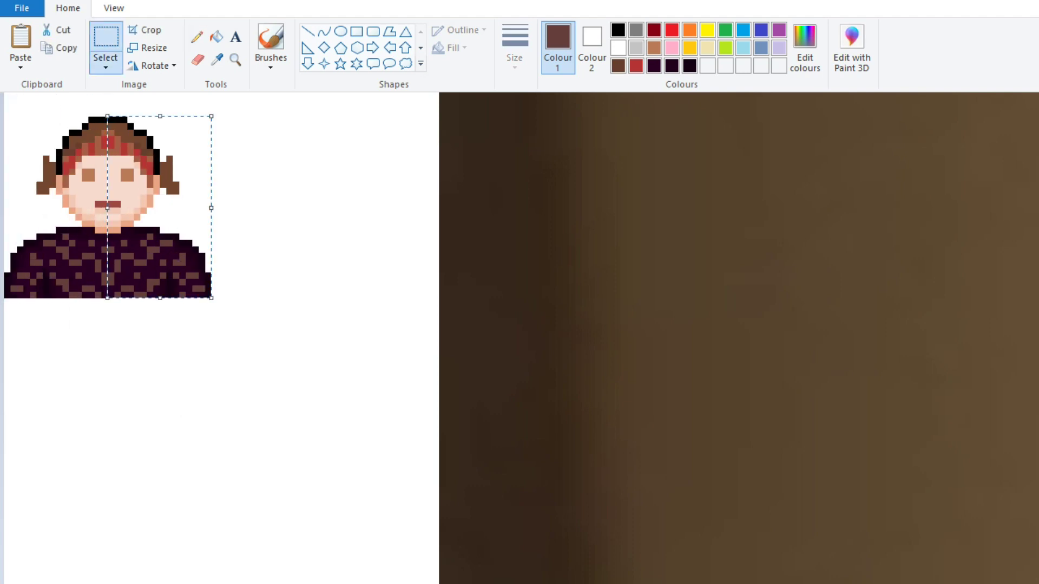
left_click(235, 60)
right_click(324, 325)
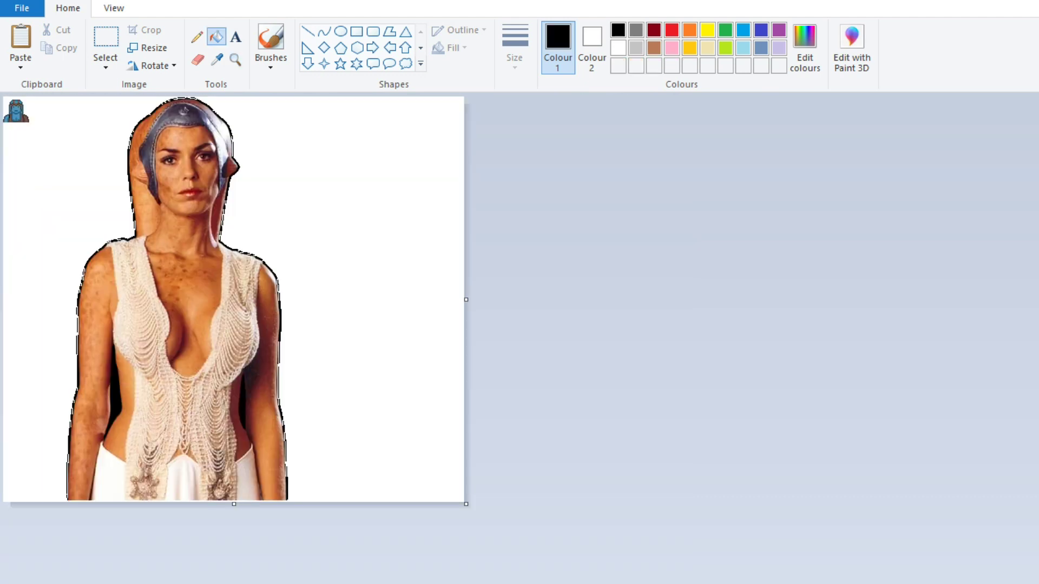
Step: Sample the blues of the hooded blue character and paint over the brown straps on top of its head
left_click(235, 60)
left_click(16, 111)
left_click(16, 111)
left_click(216, 60)
left_click(144, 152)
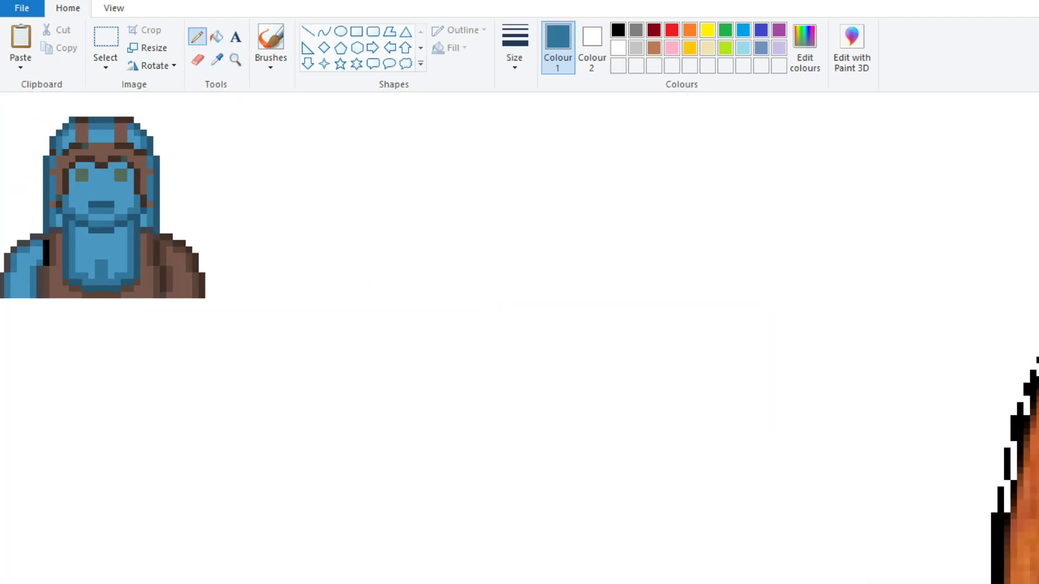
scroll(519, 338, "down", 5)
scroll(519, 338, "up", 5)
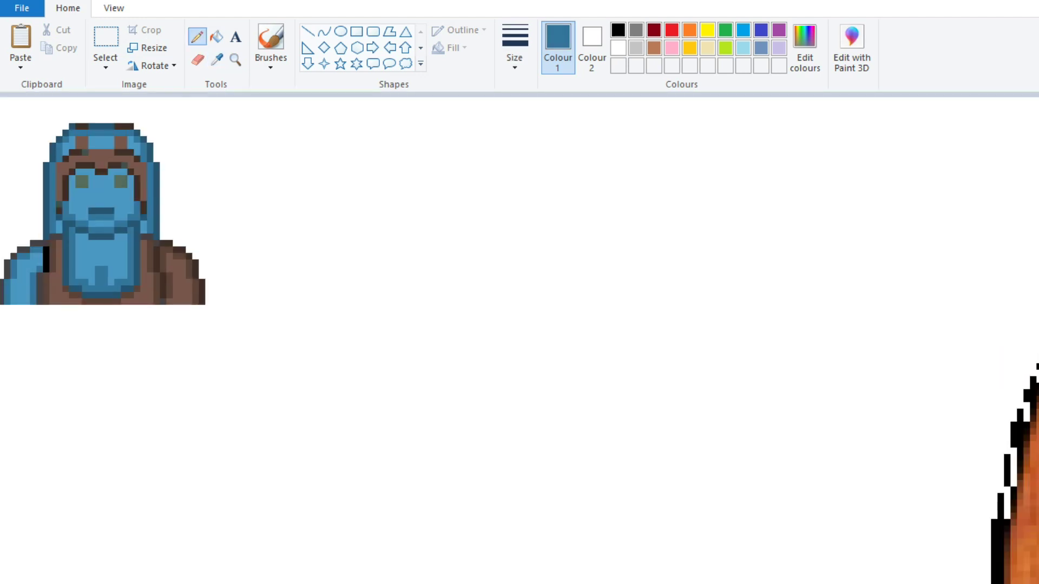
left_click_drag(116, 126, 133, 126)
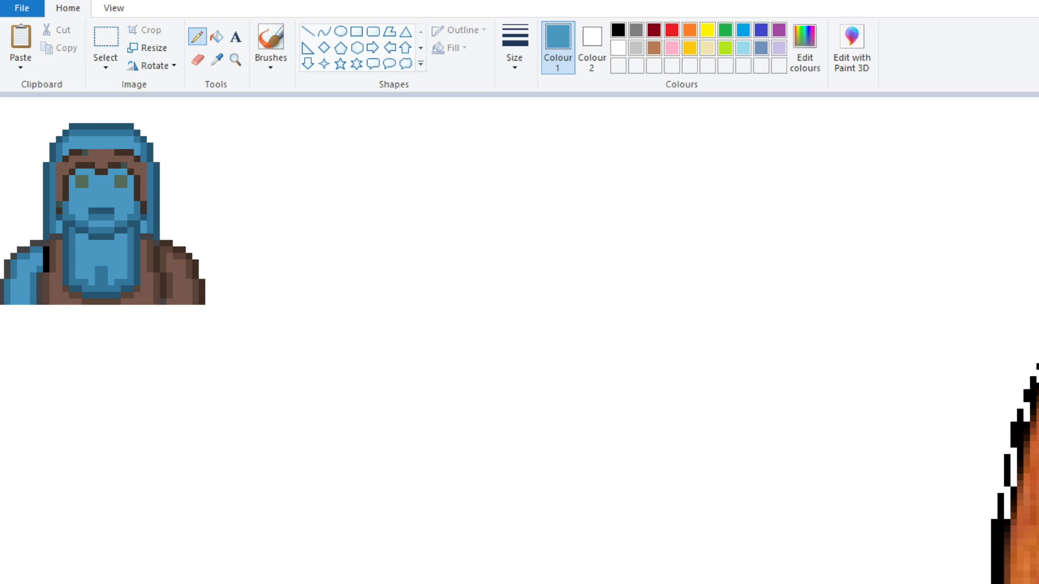
Step: Draw a pointed peak on the brown headpiece and recolour the headpiece grey-purple with a darker grey-purple outline
left_click(130, 153)
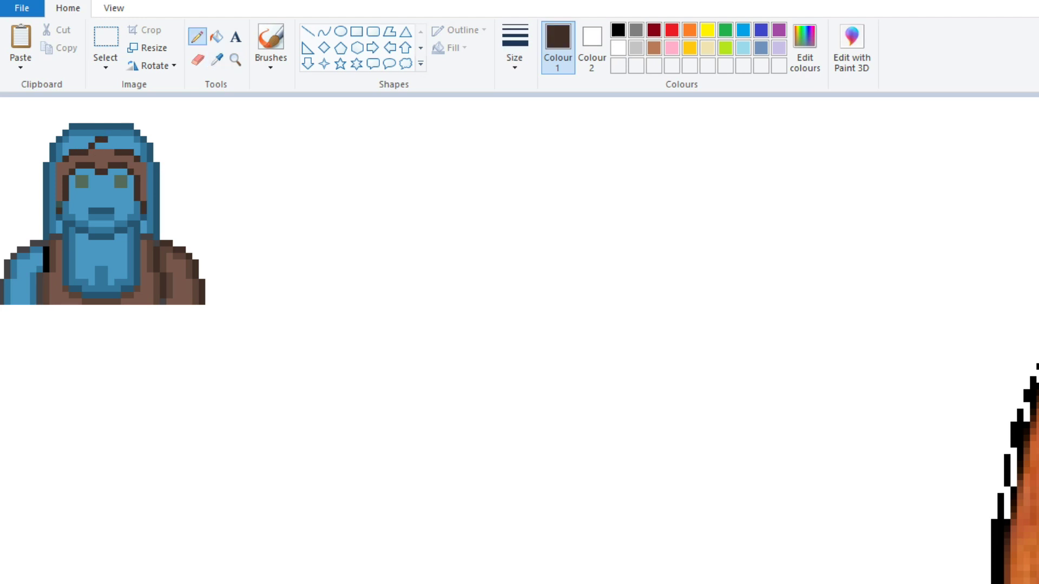
left_click(85, 145)
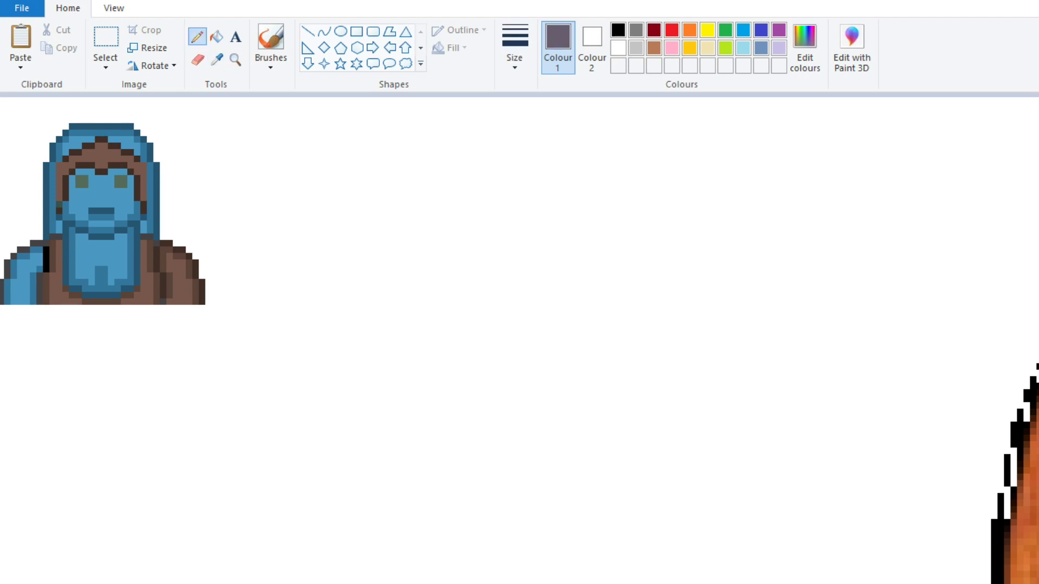
left_click(216, 36)
left_click(804, 46)
left_click(621, 517)
left_click(75, 156)
left_click(143, 208)
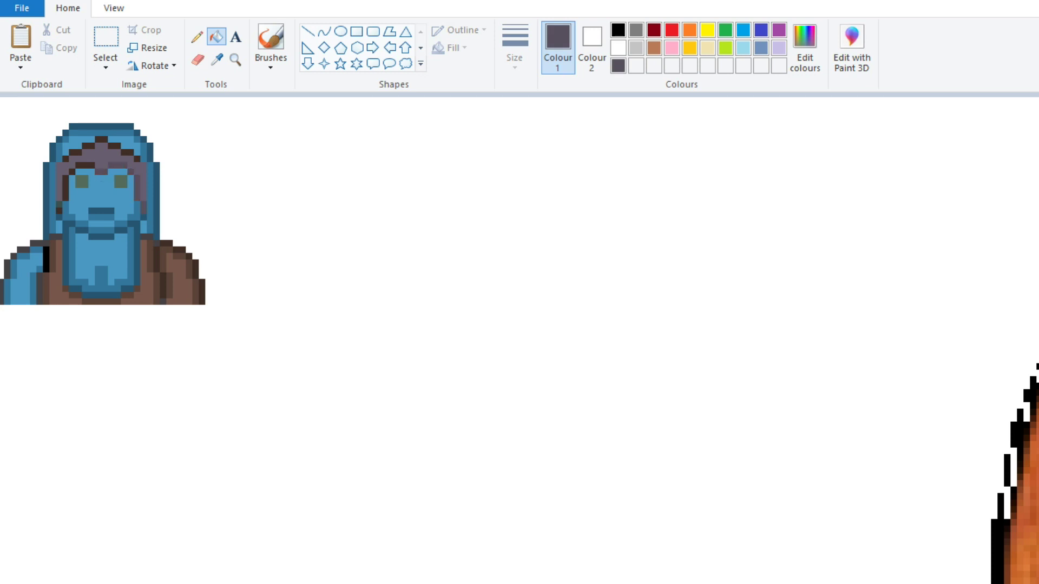
left_click(196, 37)
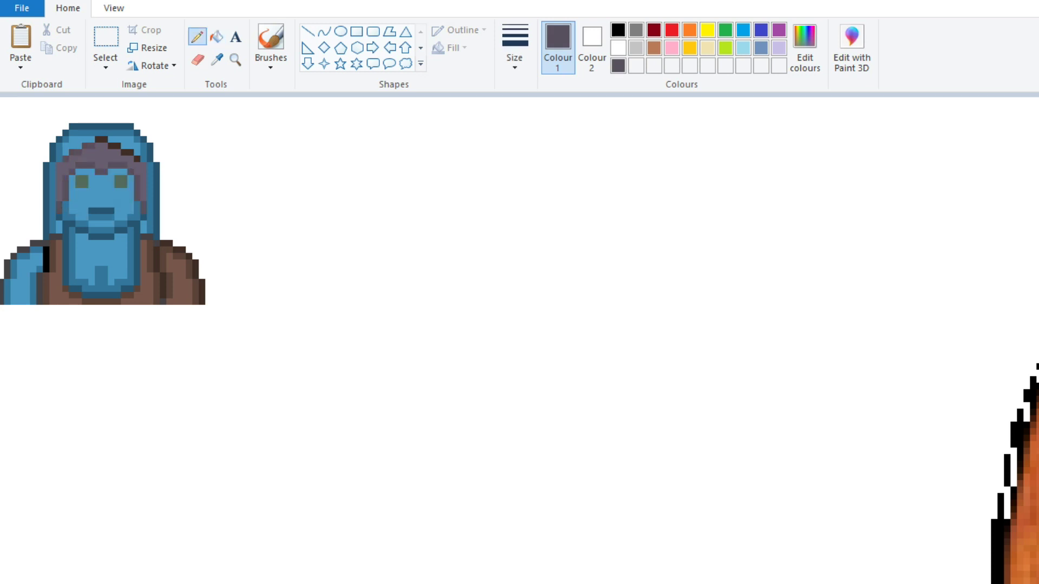
Step: Extend the blue chest down to the portrait's lower edge over the brown robe, shading it with the sampled light and medium blues
left_click(216, 60)
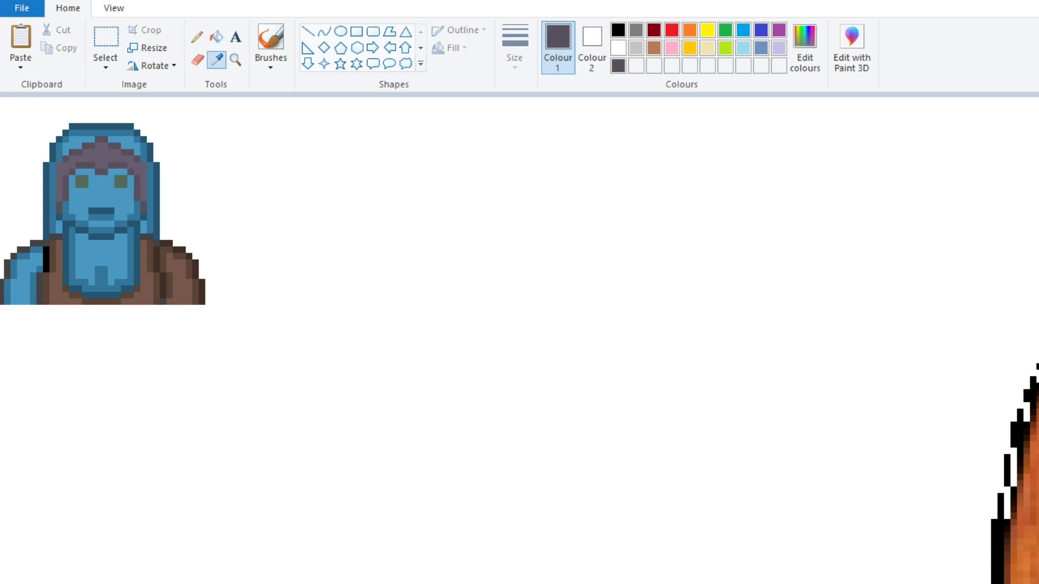
left_click(102, 273)
left_click_drag(101, 292, 101, 303)
left_click(216, 60)
left_click(102, 254)
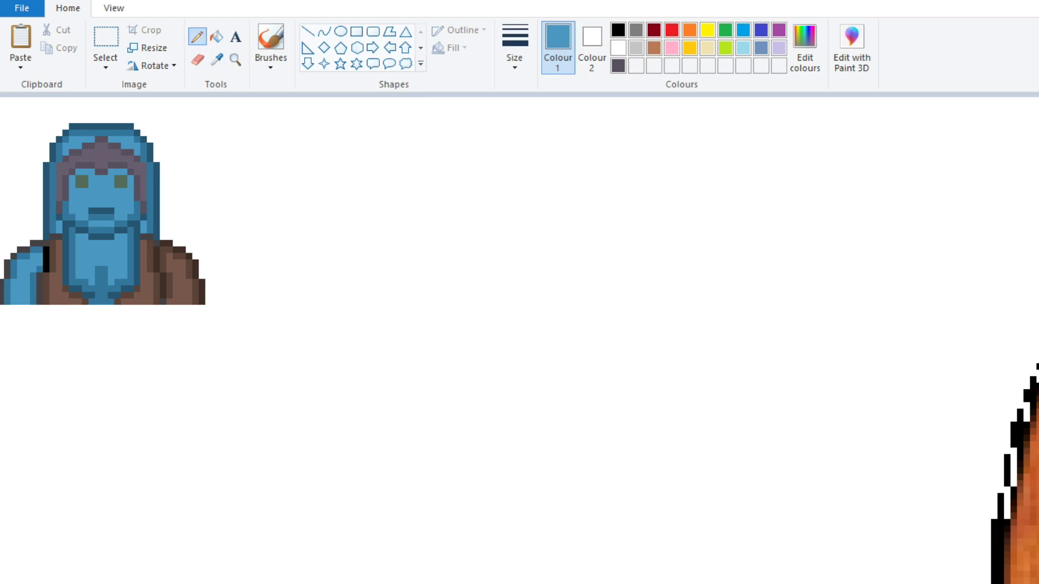
left_click(216, 59)
left_click(101, 296)
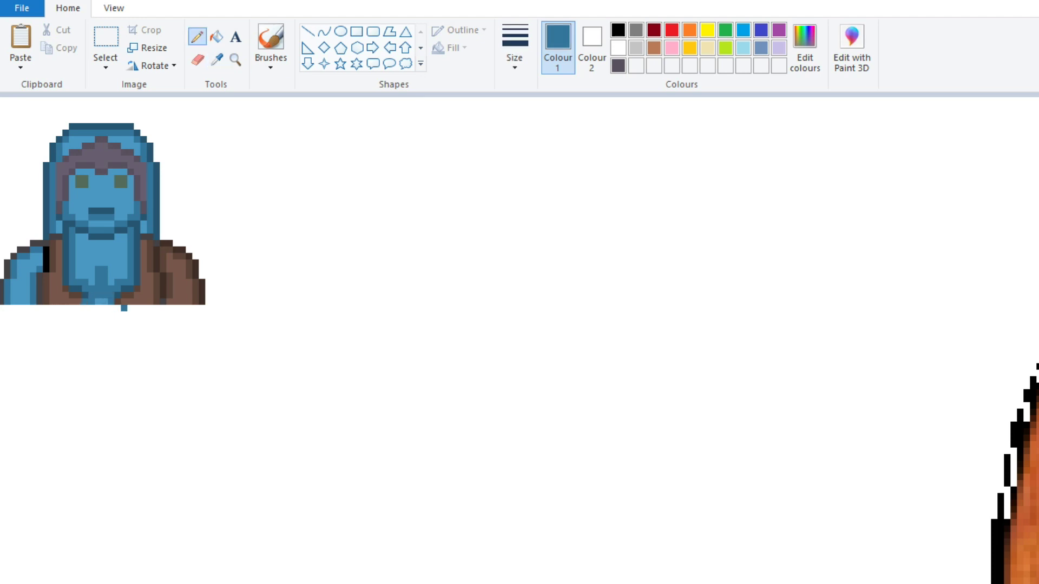
scroll(519, 324, "down", 5)
scroll(519, 324, "up", 5)
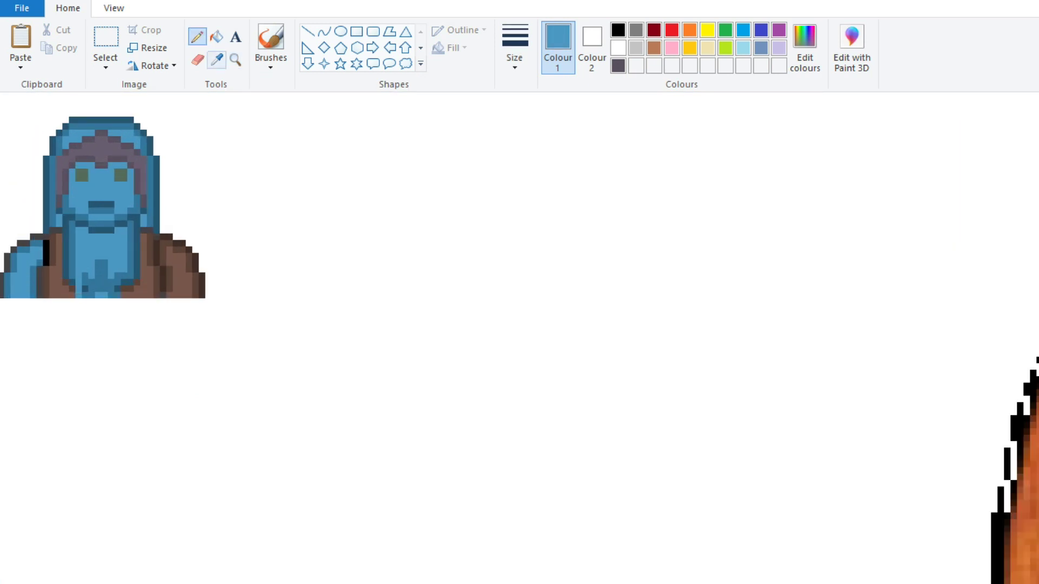
left_click(216, 60)
left_click(85, 288)
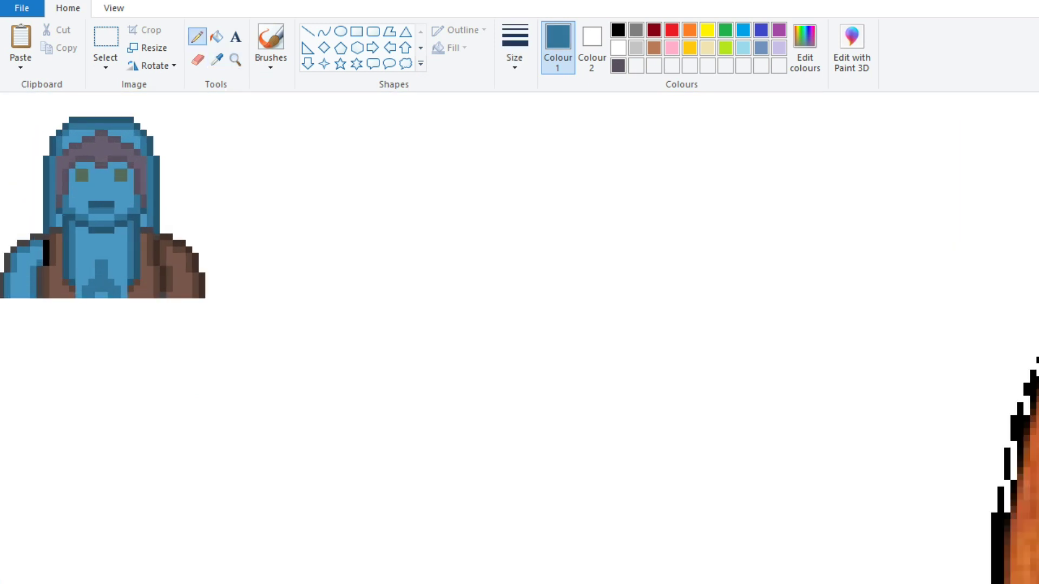
Step: Sample a light orange skin tone from the reference photo and fill the light-blue areas of the face, head, chest and arm
left_click(235, 60)
right_click(519, 324)
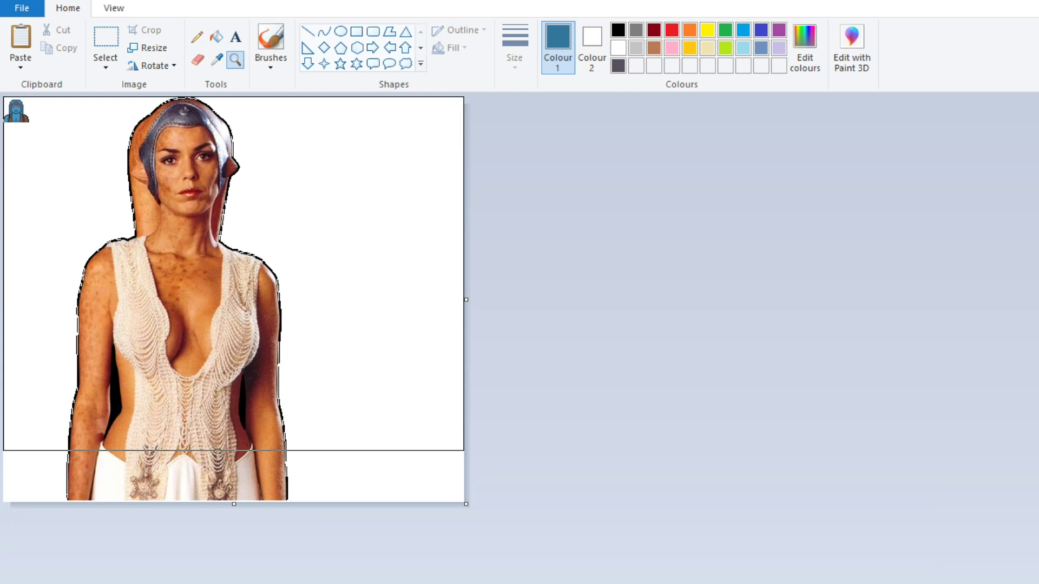
left_click(184, 162)
left_click(217, 59)
left_click(696, 347)
left_click(48, 146)
left_click(217, 36)
left_click(101, 254)
left_click(101, 184)
left_click(124, 140)
left_click(78, 139)
left_click(60, 219)
left_click(143, 219)
left_click(25, 270)
Step: Mix a medium orange custom colour and fill the medium-blue shading on the chin, chest, arm and left-hand side of the head
scroll(519, 324, "left", 1)
left_click(805, 47)
left_click(614, 533)
left_click(108, 217)
left_click(81, 216)
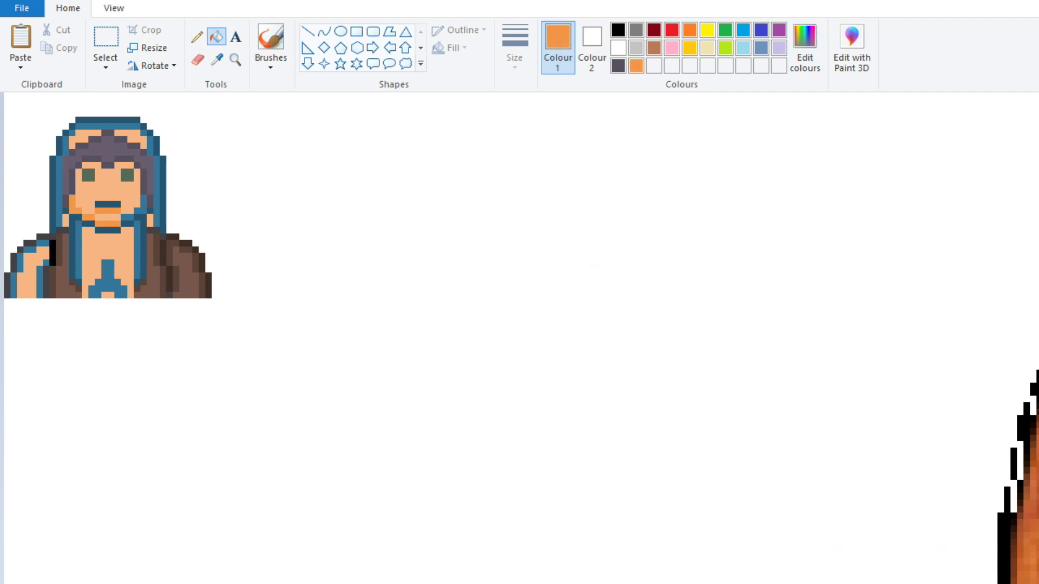
left_click(78, 254)
left_click(108, 281)
left_click(108, 127)
left_click(65, 179)
left_click(40, 282)
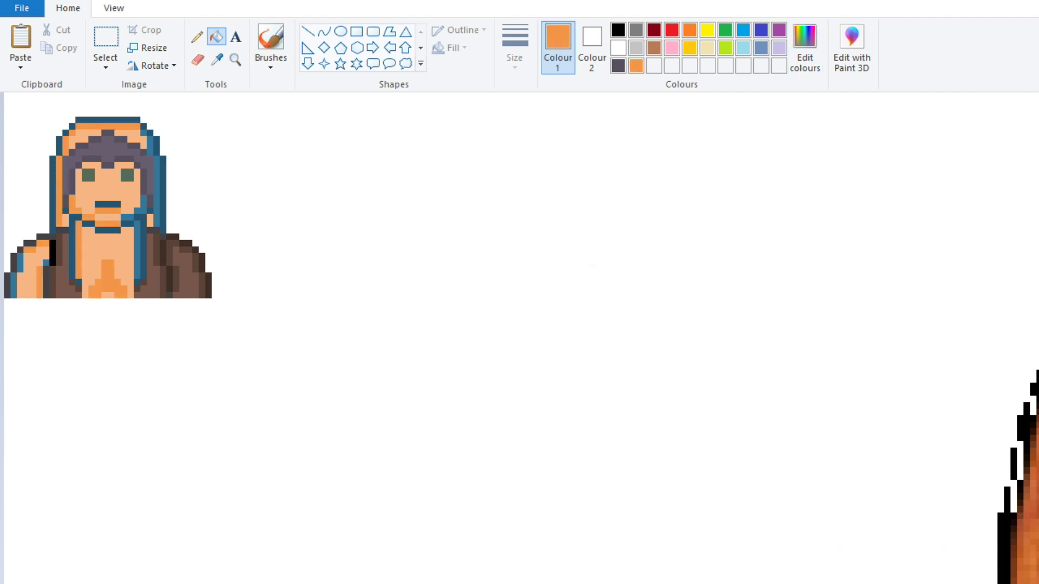
Step: Mix a deeper orange custom colour and fill the dark outlines of the arm, neck, mouth and left-hand side of the head
left_click(805, 48)
left_click(624, 519)
left_click(46, 281)
left_click(46, 249)
left_click(27, 246)
left_click(11, 276)
left_click(75, 249)
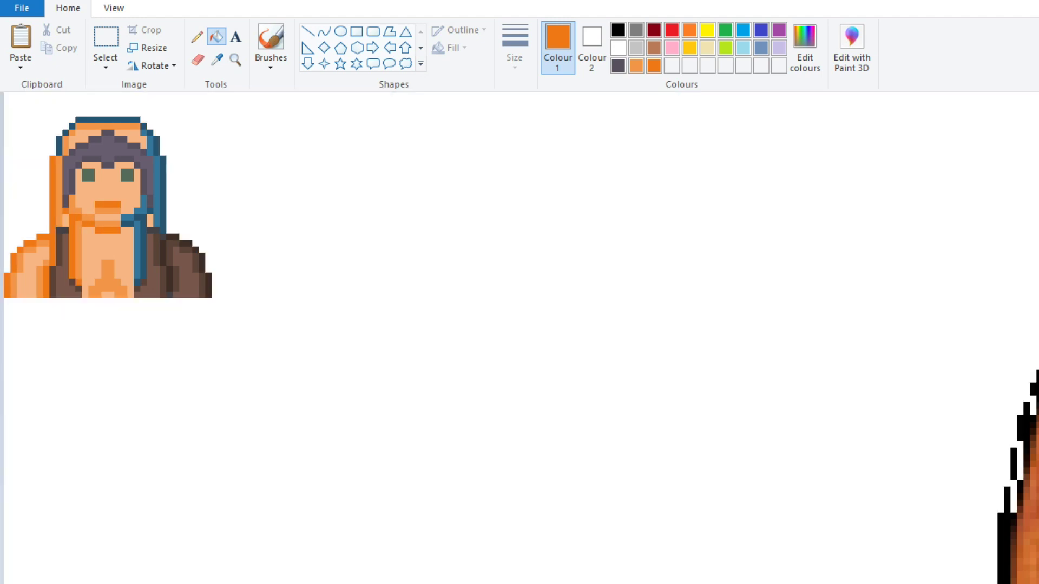
left_click(59, 144)
left_click(107, 120)
Step: Sample a dark reddish brown and fill both eyes with it
left_click(217, 60)
left_click(179, 254)
left_click(88, 175)
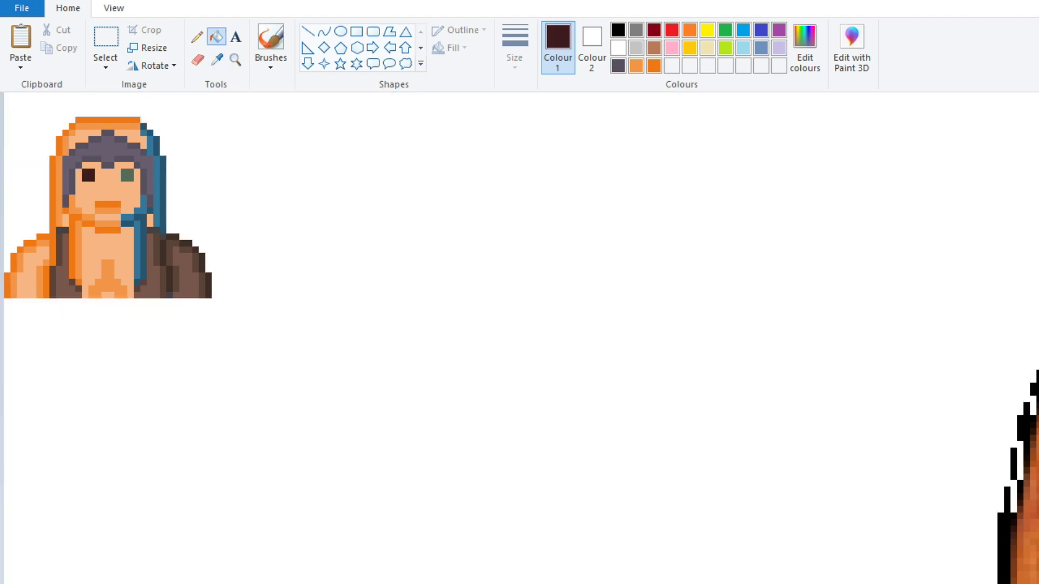
left_click(128, 175)
Step: Sample cream from the photo's garment, mix two darker tan shades and recolour the left-hand strip of the brown top with them
scroll(519, 336, "down", 3)
scroll(519, 336, "right", 5)
left_click(217, 60)
left_click(973, 324)
scroll(519, 335, "up", 3)
scroll(520, 336, "left", 5)
left_click(804, 48)
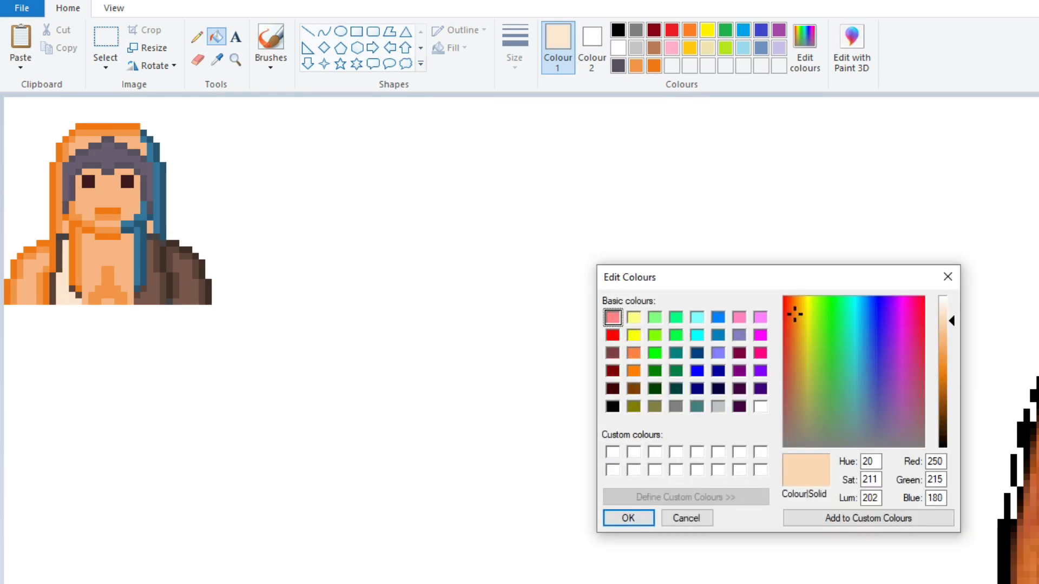
left_click(623, 518)
left_click(197, 36)
left_click(804, 48)
left_click(623, 519)
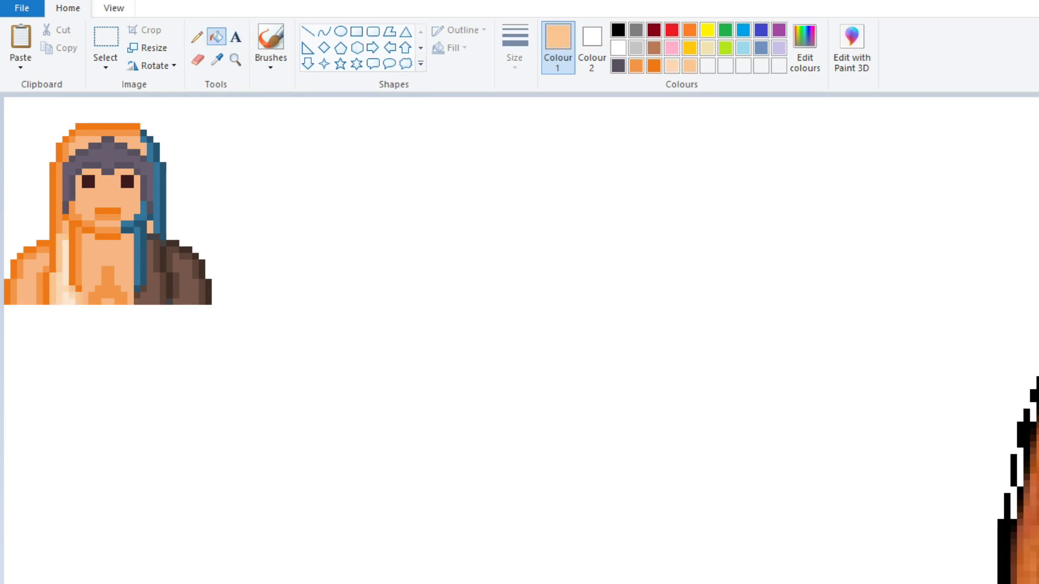
Step: Mirror the left half of the orange-skinned portrait onto its right half
left_click(105, 36)
left_click_drag(3, 304, 108, 96)
key("ctrl+Page_Down")
key("ctrl+Page_Down")
key("ctrl+Page_Down")
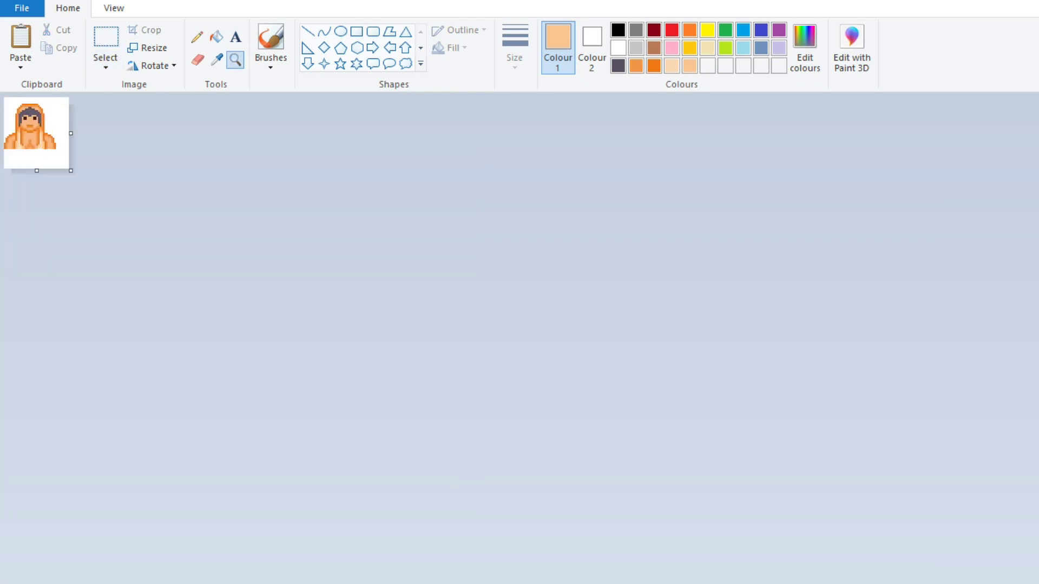
key("ctrl+Page_Up")
key("ctrl+Page_Up")
key("ctrl+Page_Down")
key("ctrl+Page_Down")
key("ctrl+Page_Down")
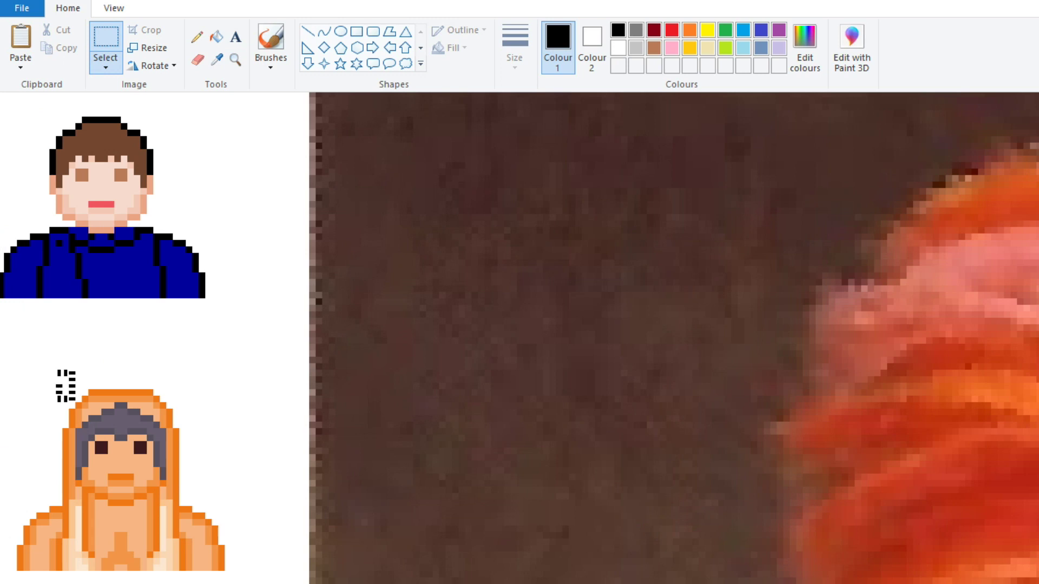
Step: Move the orange portrait's torso up onto the brown-haired portrait so it replaces the blue top
left_click_drag(252, 479, 16, 582)
left_click_drag(128, 541, 108, 269)
key("Escape")
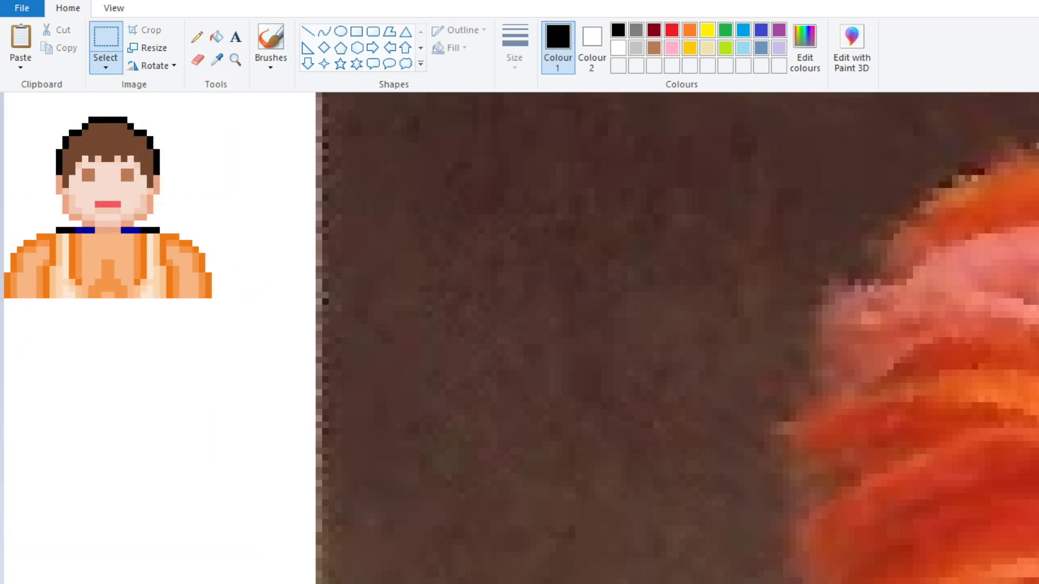
Step: Sample dark reddish brown from the photo's bodice and draw the garment edge at the base of the chest
key("ctrl+Page_Down")
key("ctrl+Page_Down")
key("ctrl+Page_Up")
key("ctrl+Page_Down")
left_click(217, 59)
left_click(59, 125)
left_click(197, 37)
key("ctrl+Page_Up")
key("ctrl+Page_Up")
key("ctrl+Page_Up")
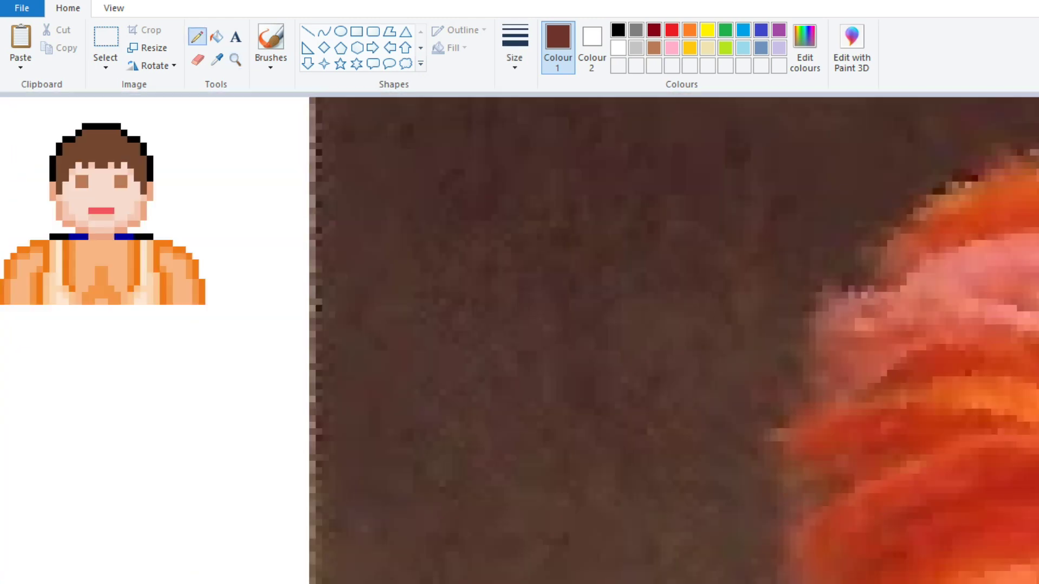
key("ctrl+Page_Down")
key("ctrl+Page_Up")
key("ctrl+Page_Down")
key("ctrl+Page_Down")
Step: Sample tan from the photo, mix a custom tan shade and recolour the left-hand lapel strip with it
left_click(216, 59)
key("ctrl+Page_Up")
left_click(765, 347)
key("ctrl+Page_Down")
left_click(216, 37)
key("ctrl+Page_Up")
key("ctrl+Page_Down")
key("ctrl+Page_Up")
key("ctrl+Page_Down")
key("alt+h")
key("e")
key("c")
key("Return")
left_click(56, 289)
left_click(66, 295)
Step: Mix a darker tan custom colour and fill the shaded bands of the left-hand lapel
key("alt+h")
key("e")
key("c")
key("Return")
left_click(53, 256)
left_click(66, 288)
left_click(197, 37)
Step: Sample light pink from the photo's skin and fill the centre of the chest with it
left_click(216, 59)
key("ctrl+Page_Up")
left_click(765, 348)
key("ctrl+Page_Down")
left_click(216, 37)
left_click(102, 265)
Step: Mix a slightly deeper pink custom colour and fill the chest's central shadow and inner side bands
key("ctrl+Page_Up")
key("ctrl+Page_Down")
key("alt+h")
key("e")
key("c")
key("Return")
left_click(101, 281)
left_click(72, 265)
left_click(130, 265)
Step: Mix another, stronger pink custom colour and fill the outer edges on both sides of the chest
key("alt+h")
key("e")
key("c")
key("Return")
left_click(72, 288)
left_click(65, 263)
left_click(137, 289)
left_click(137, 263)
left_click(133, 289)
Step: Sample dark pink from the photo's skin markings and draw scattered spots across the chest, refining them to a brighter pink
left_click(216, 59)
key("ctrl+Page_Up")
left_click(865, 324)
key("ctrl+Page_Down")
left_click(197, 37)
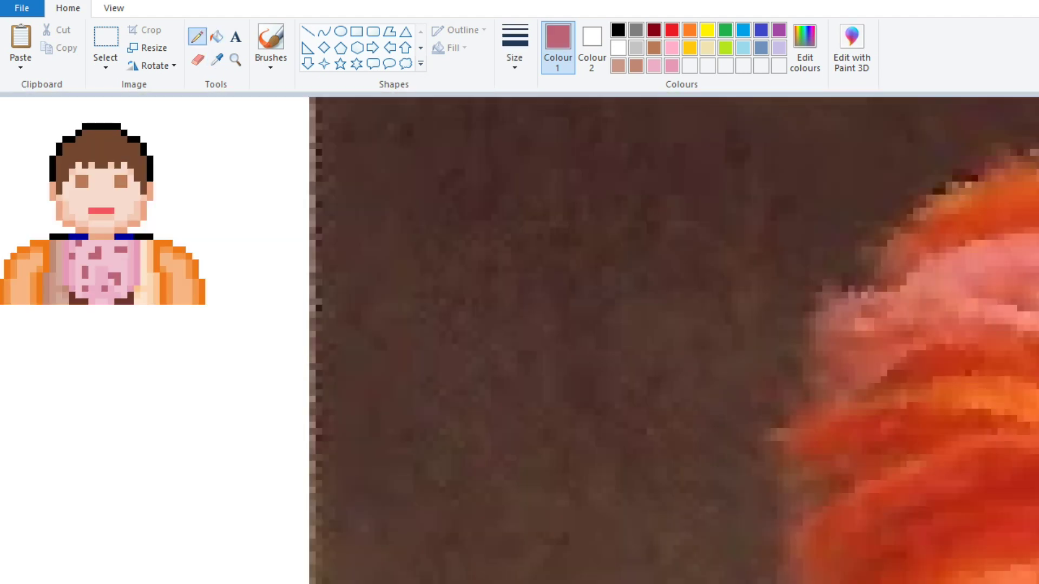
left_click(235, 59)
key("ctrl+Page_Down")
key("ctrl+Page_Down")
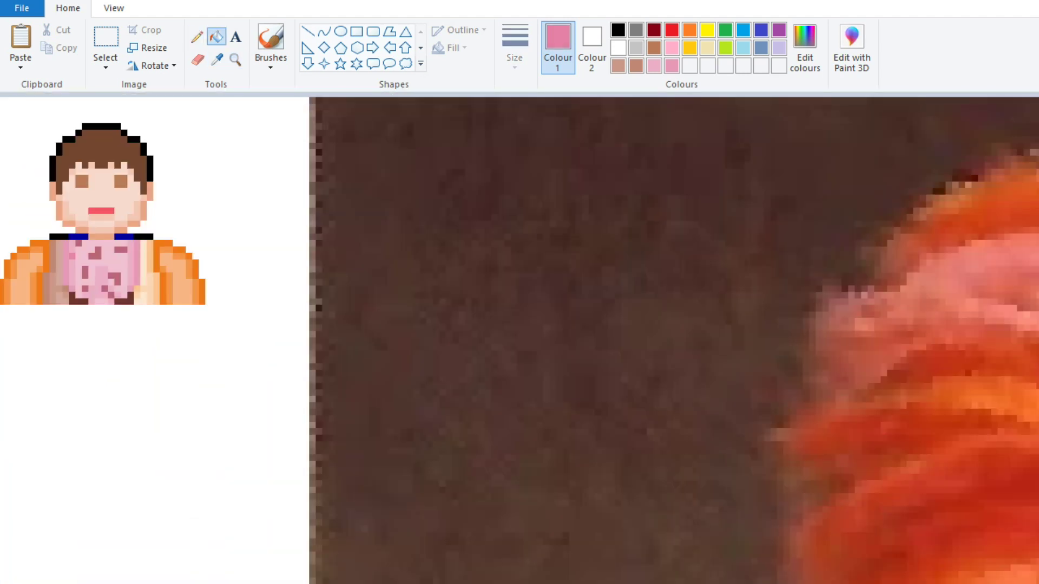
Step: Sample red-orange from the photo's hair and fill the outlined left half of the hairstyle with it
key("ctrl+Page_Down")
key("ctrl+Page_Down")
key("ctrl+Page_Down")
key("ctrl+Page_Up")
key("ctrl+Page_Down")
key("ctrl+Page_Up")
key("ctrl+Page_Up")
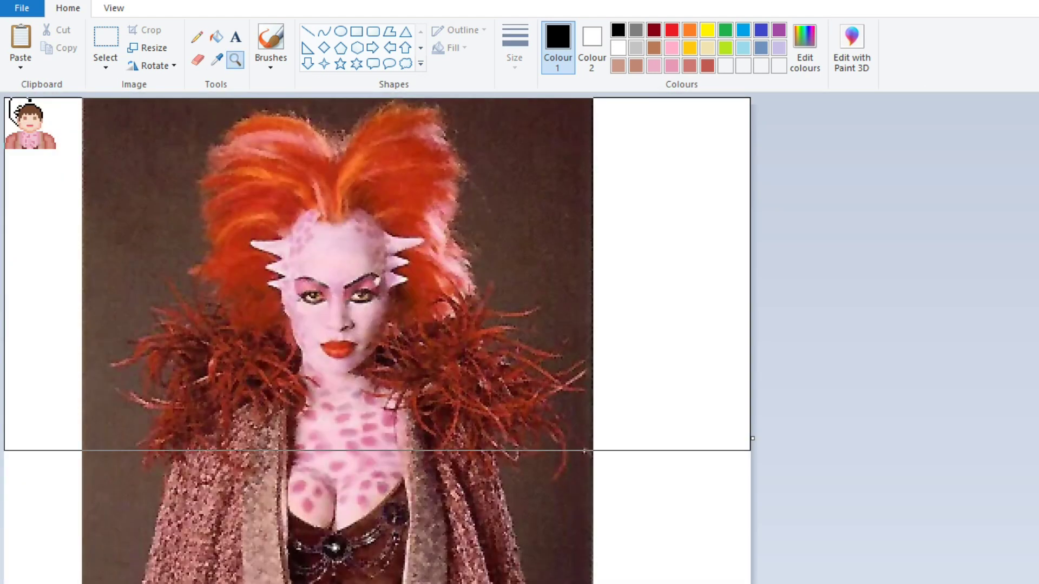
left_click(108, 151)
left_click(217, 60)
left_click(920, 324)
left_click(216, 37)
left_click(55, 135)
Step: Roughen the left outline of the hair into a jagged edge with black and red-orange pixels
left_click(216, 60)
left_click(101, 126)
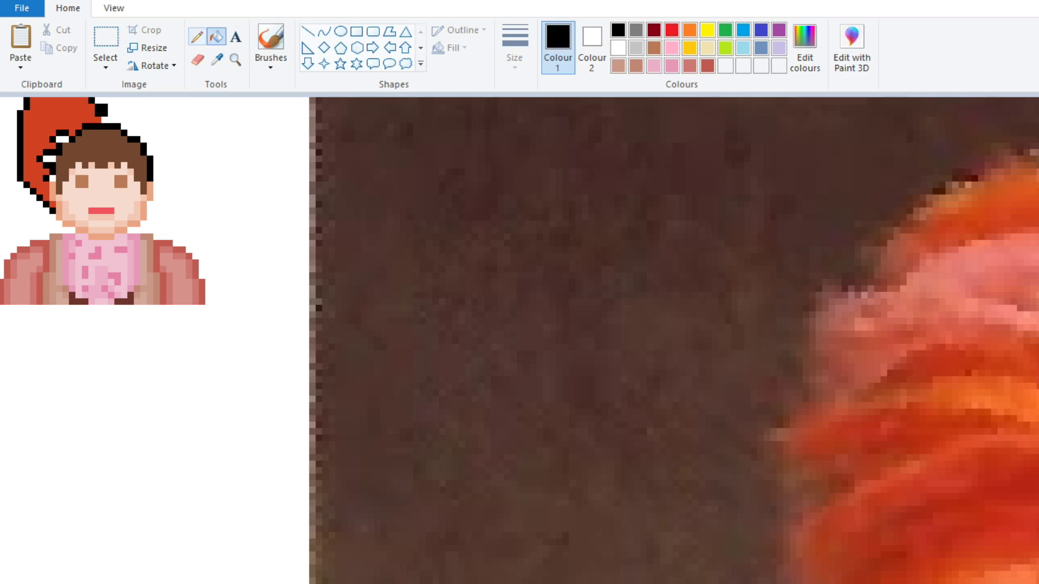
left_click(197, 37)
left_click_drag(26, 132, 26, 145)
left_click(216, 60)
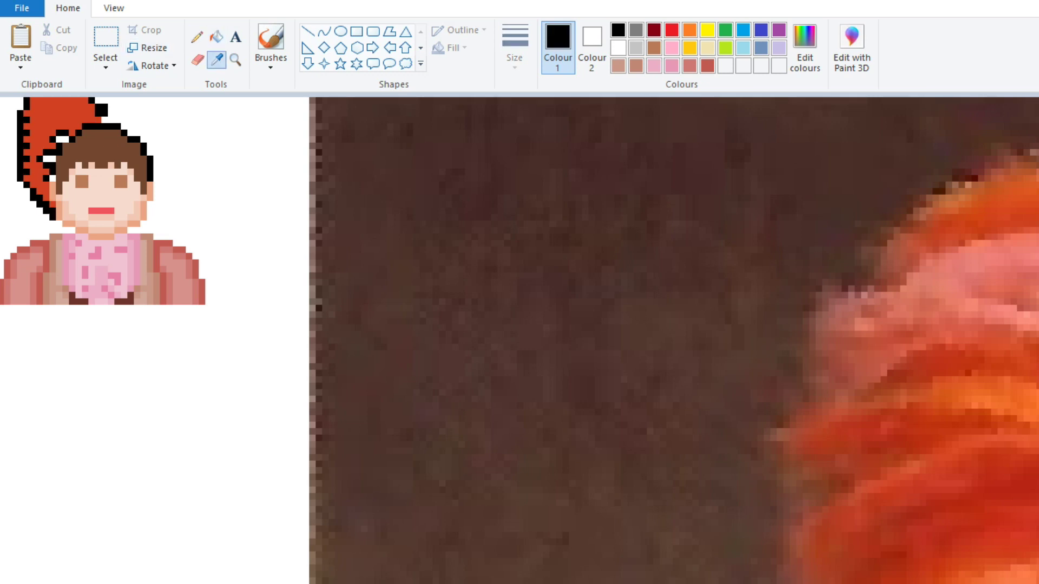
left_click(48, 208)
Step: Sample light pink from the chest, fill the face and brown fringe with it, and pick up the chest's shading pink
left_click(217, 59)
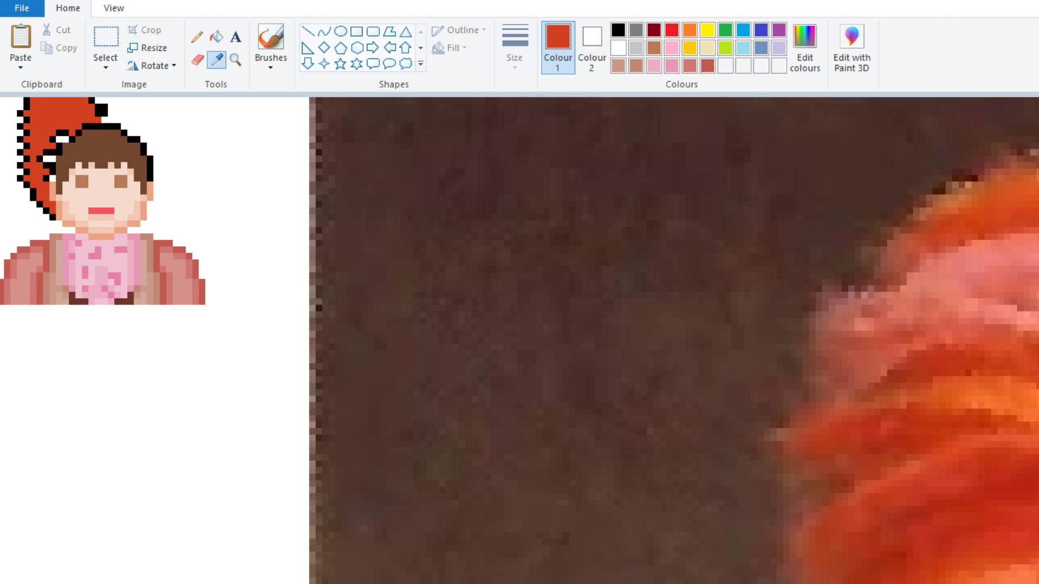
left_click(102, 254)
left_click(216, 37)
left_click(103, 162)
left_click(216, 60)
left_click(95, 251)
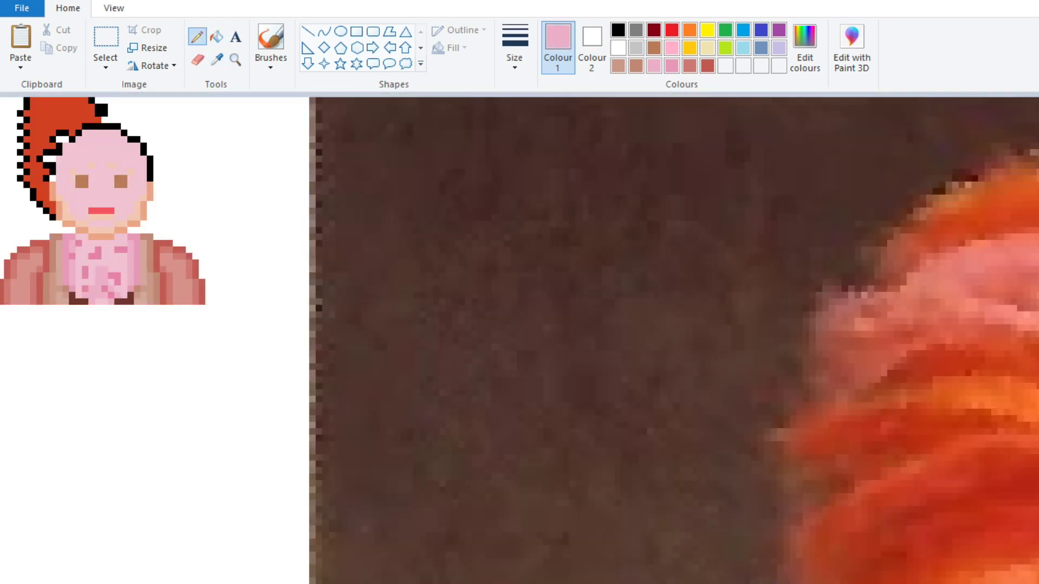
Step: Extend the central tip of the red-orange hair down onto the forehead
left_click(216, 60)
left_click(97, 122)
left_click(217, 59)
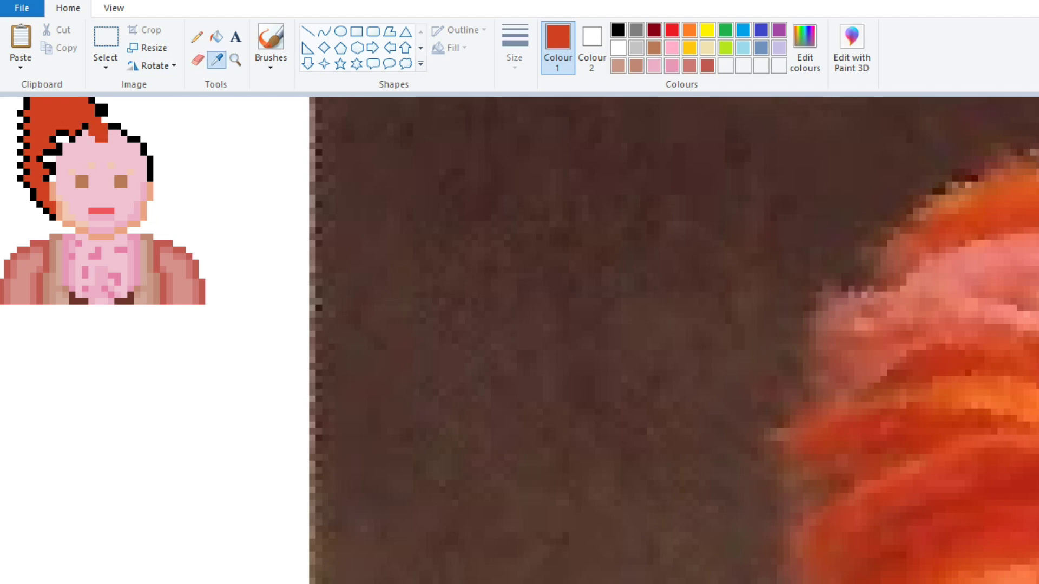
Step: Fill the white spikes beside the forehead with pink and recolour both eyes peach
left_click(103, 162)
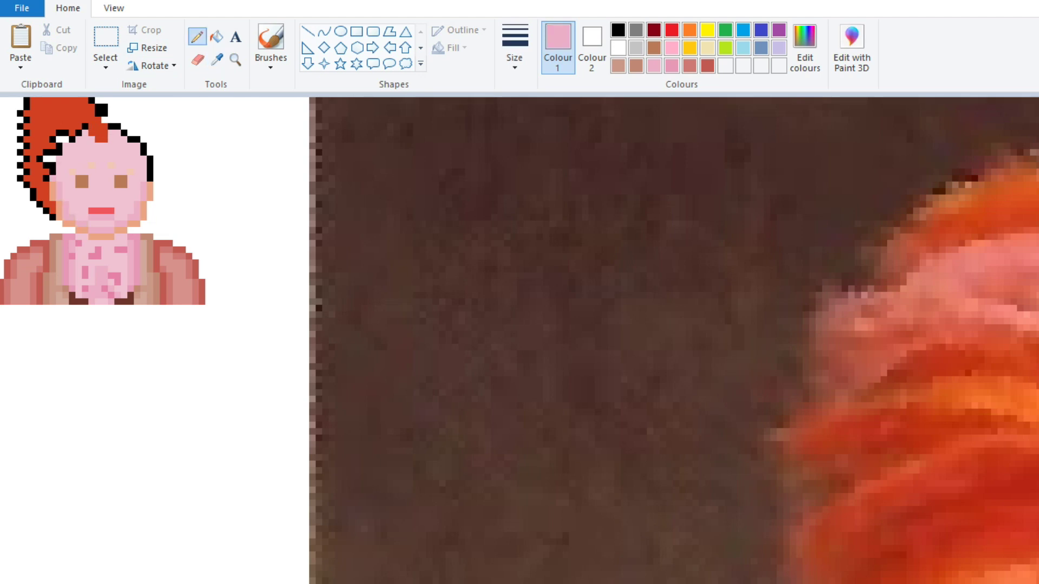
left_click(217, 59)
scroll(649, 335, "down", 5)
scroll(649, 335, "up", 5)
left_click(216, 37)
scroll(649, 335, "down", 5)
scroll(649, 335, "up", 5)
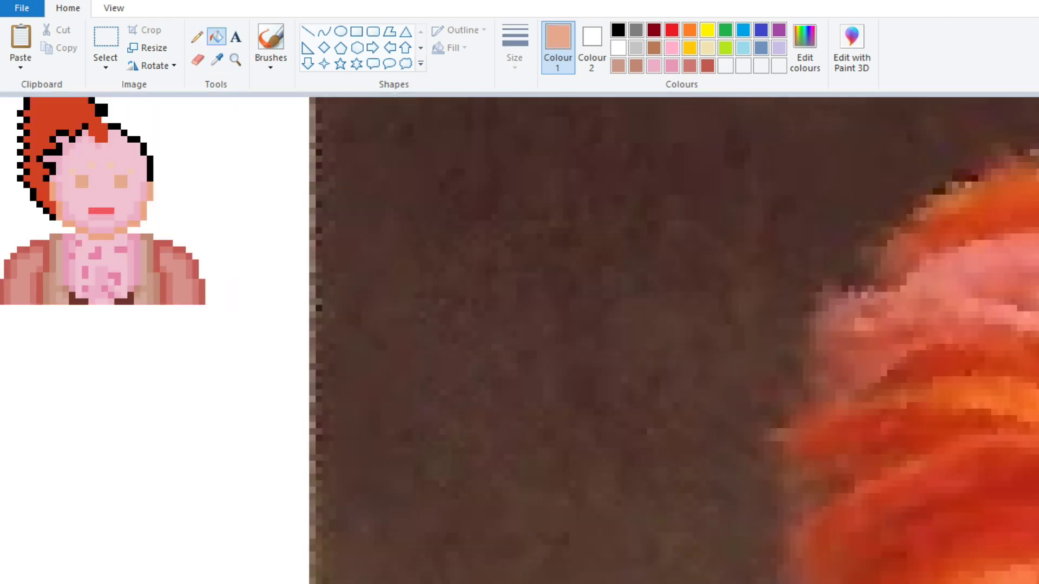
Step: Sample red from the photo's lips to fill the mouth, and recolour the left-hand face and spike outlines pink
left_click(216, 59)
scroll(649, 336, "down", 5)
left_click(920, 433)
scroll(649, 335, "up", 5)
left_click(101, 211)
left_click(216, 59)
left_click(103, 162)
Step: Mix a darker hair red of Red 185, Green 57, Blue 30 and draw strands through the left half of the hair
left_click(217, 59)
left_click(60, 113)
left_click(805, 49)
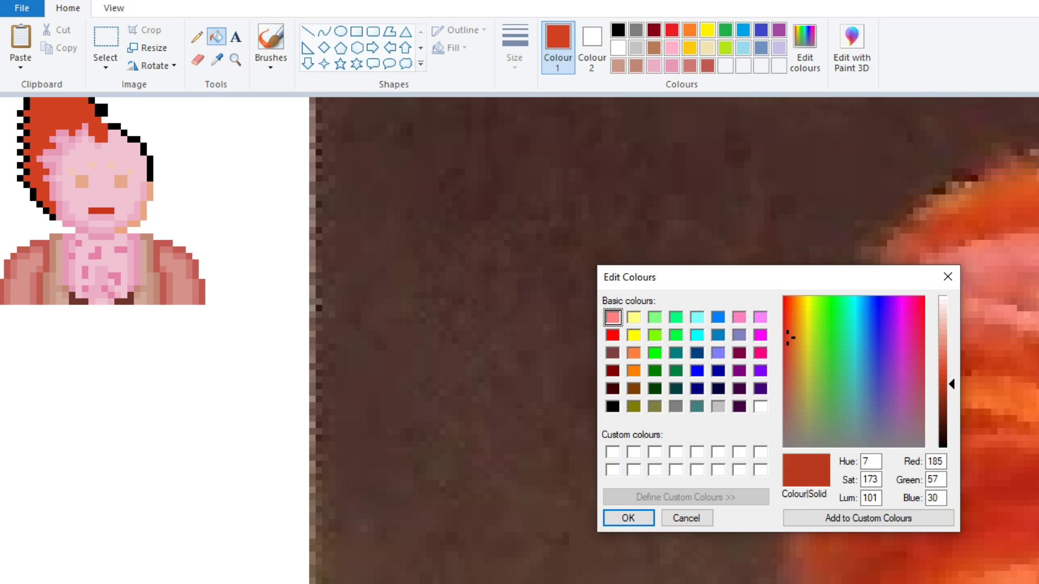
left_click(622, 519)
left_click(196, 37)
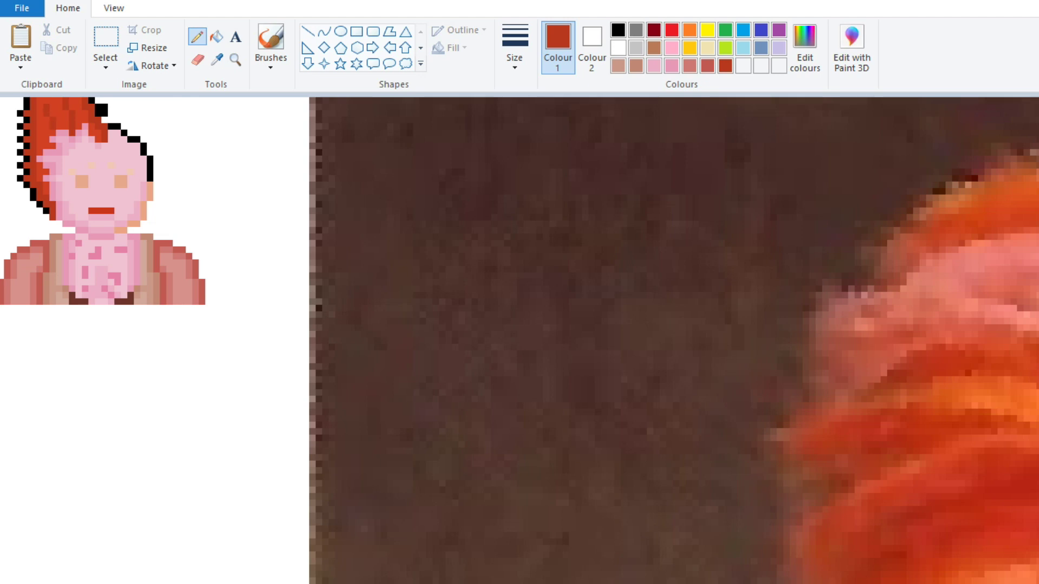
Step: Mix a dark brownish red custom colour and redraw the black left-hand hair outline with it
left_click(804, 49)
left_click(942, 397)
left_click(622, 518)
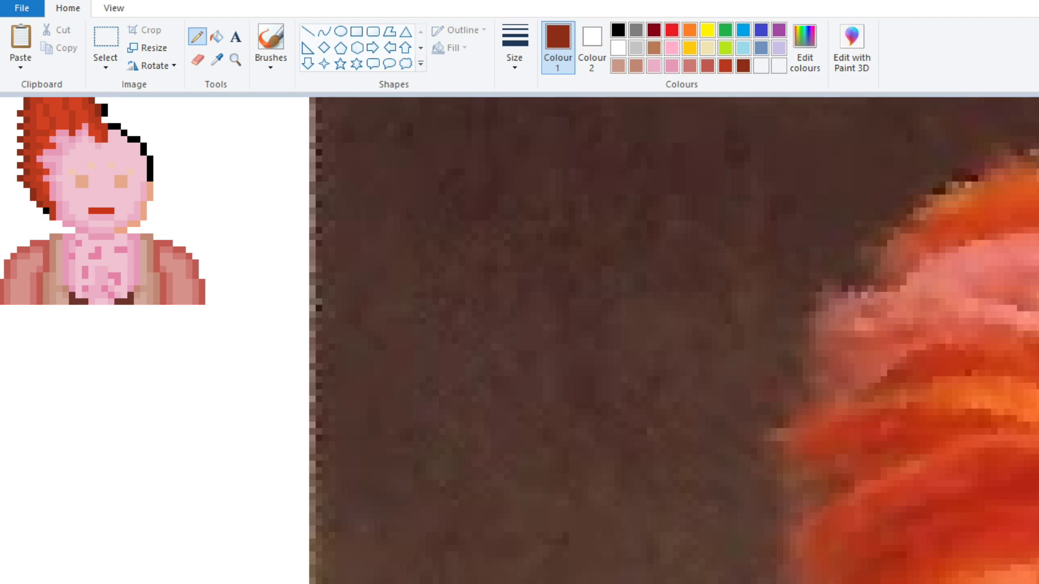
Step: Mirror the left half of the hair and face onto the right half
left_click(105, 41)
left_click_drag(18, 98, 109, 244)
right_click(58, 144)
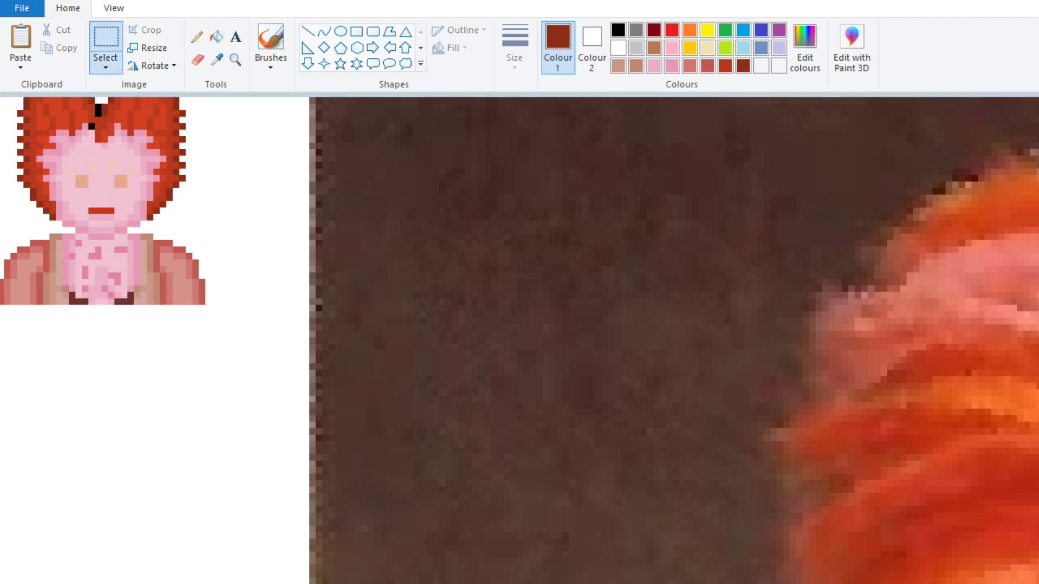
key("ctrl+Page_Down")
key("ctrl+Page_Up")
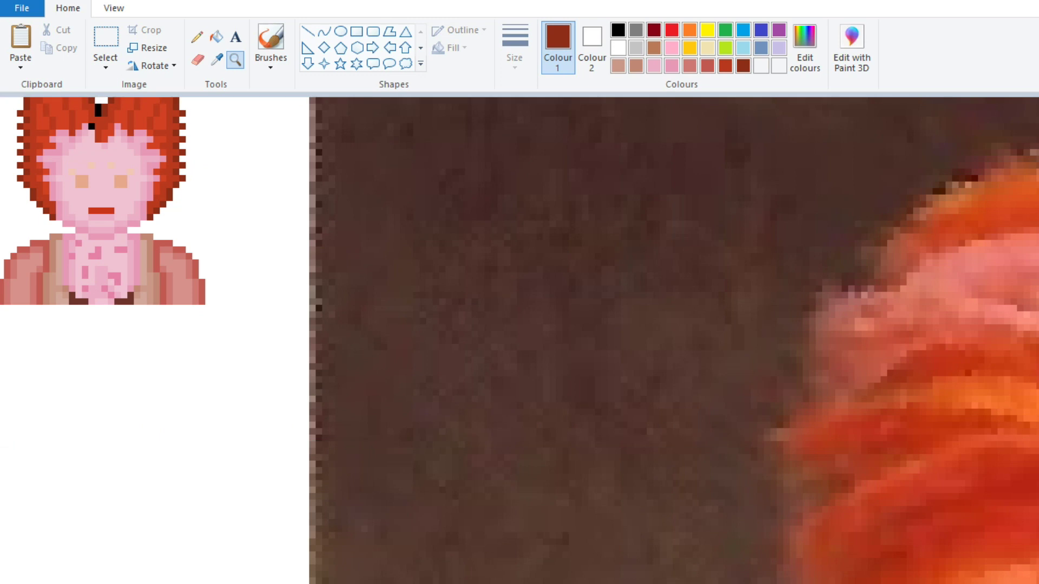
Step: Sample the dark red hair outline and paint over the leftover black pixels in the hair's parting
left_click(217, 58)
left_click(21, 125)
left_click(98, 110)
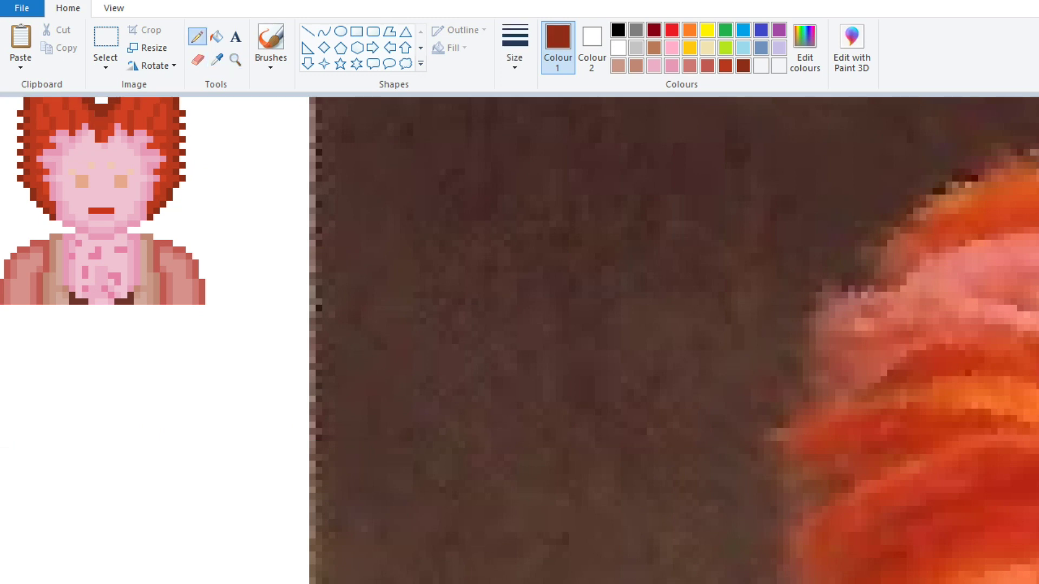
left_click(236, 60)
key("ctrl+Page_Down")
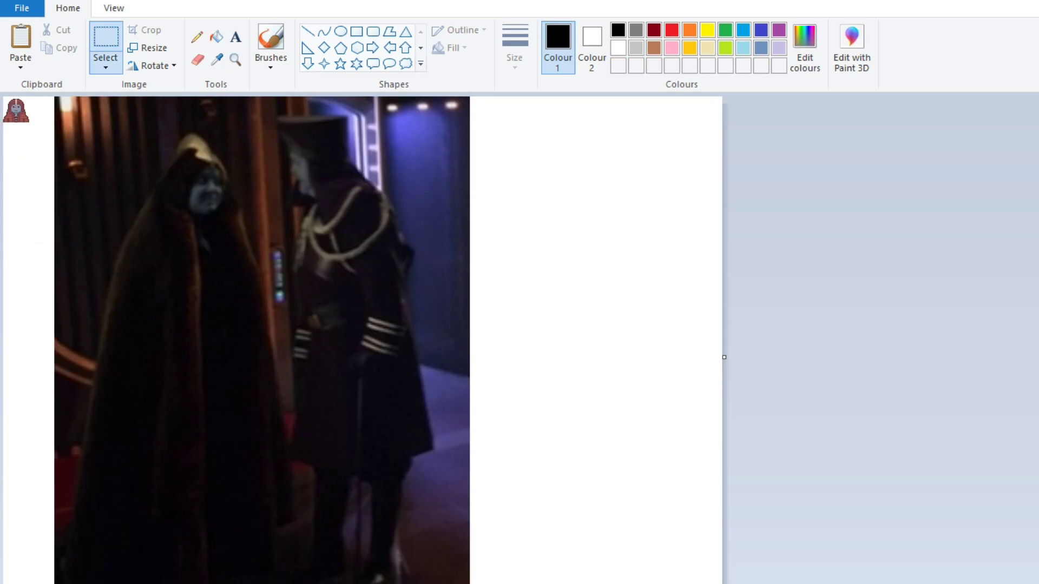
Step: Mix a very dark purplish custom colour for the hooded portrait and undo the thick brush stroke across it
key("ctrl+Page_Up")
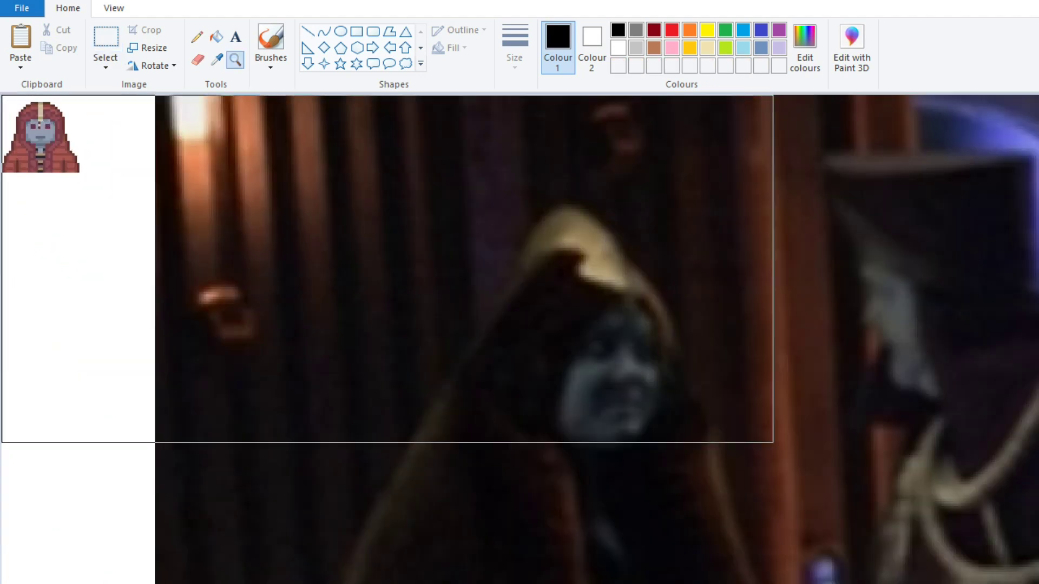
key("ctrl+Page_Up")
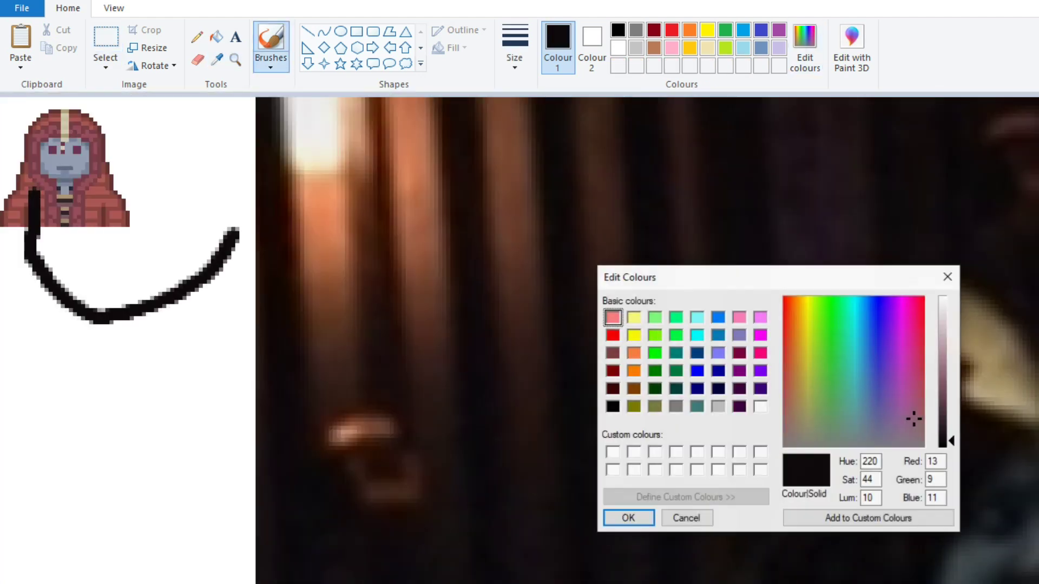
key("Return")
key("ctrl+z")
key("ctrl+Page_Up")
key("ctrl+Page_Down")
key("ctrl+Page_Up")
Step: Draw over the left sleeve's fold lines in the dark colour and fill the inner sleeve, undoing the stray fill
left_click(197, 36)
left_click(62, 297)
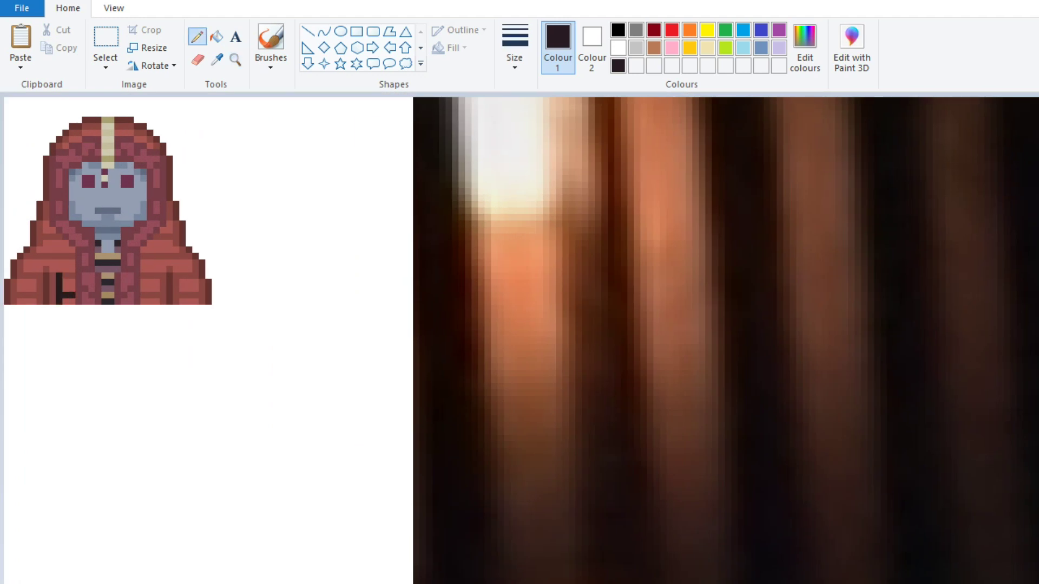
left_click(56, 269)
left_click(216, 36)
left_click(49, 265)
left_click(271, 433)
key("ctrl+z")
left_click(197, 36)
left_click(29, 276)
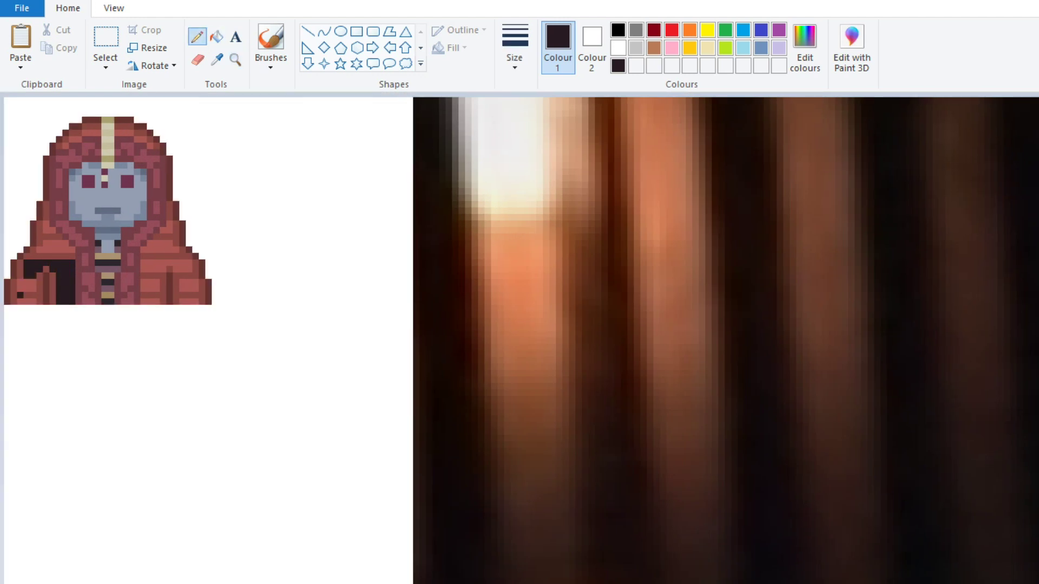
Step: Fill the remaining red areas of the left shoulder and sleeve with the dark purplish colour
left_click(216, 36)
left_click(59, 255)
left_click(52, 230)
left_click(54, 246)
left_click(27, 284)
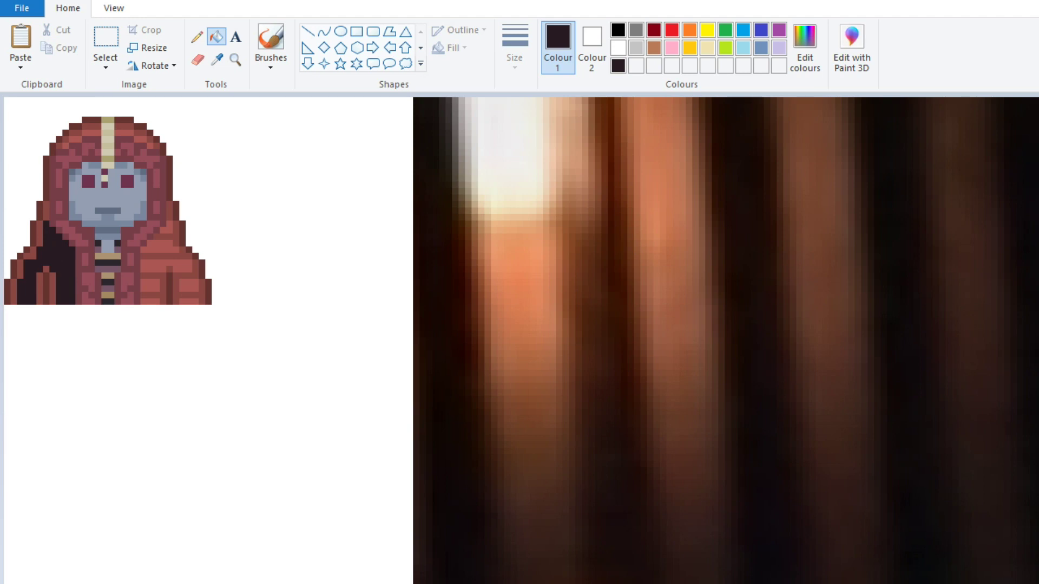
Step: Darken the left-hand bands of the hood, then mix a near-black custom colour and refill the left side of the robe
left_click(70, 142)
left_click(804, 49)
left_click(942, 503)
left_click(625, 517)
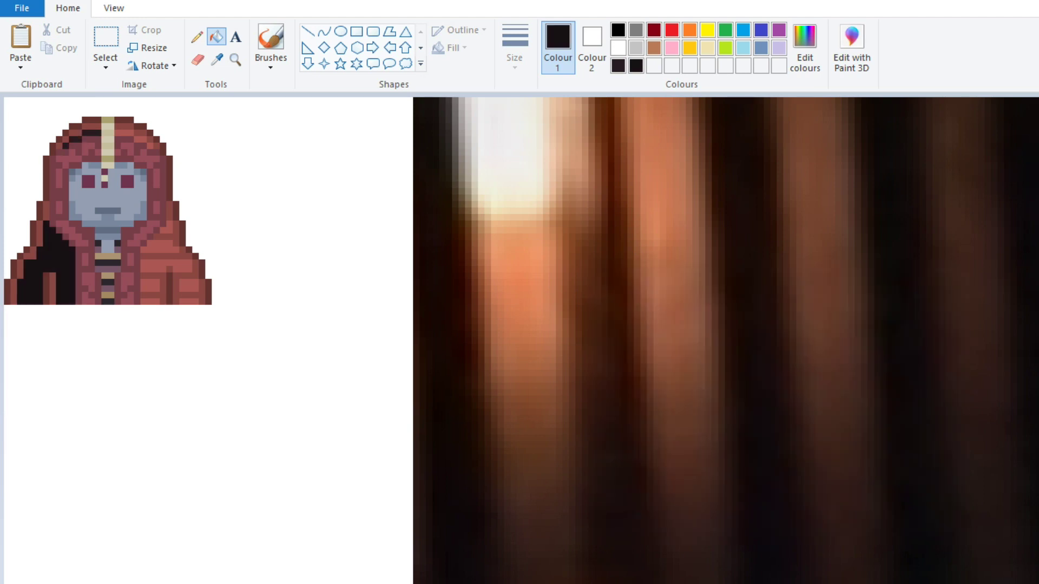
Step: Fill the hooded portrait's left hood edge, shoulder, sleeve fold and outer sleeve with the near-black colour
left_click(43, 228)
left_click(20, 269)
left_click(52, 287)
left_click(13, 292)
Step: Fill the left outer edge of the hood and robe with a newly mixed near-black, and the central chest strip with dark purple
left_click(804, 48)
left_click(863, 518)
left_click(626, 517)
left_click(44, 189)
left_click(30, 238)
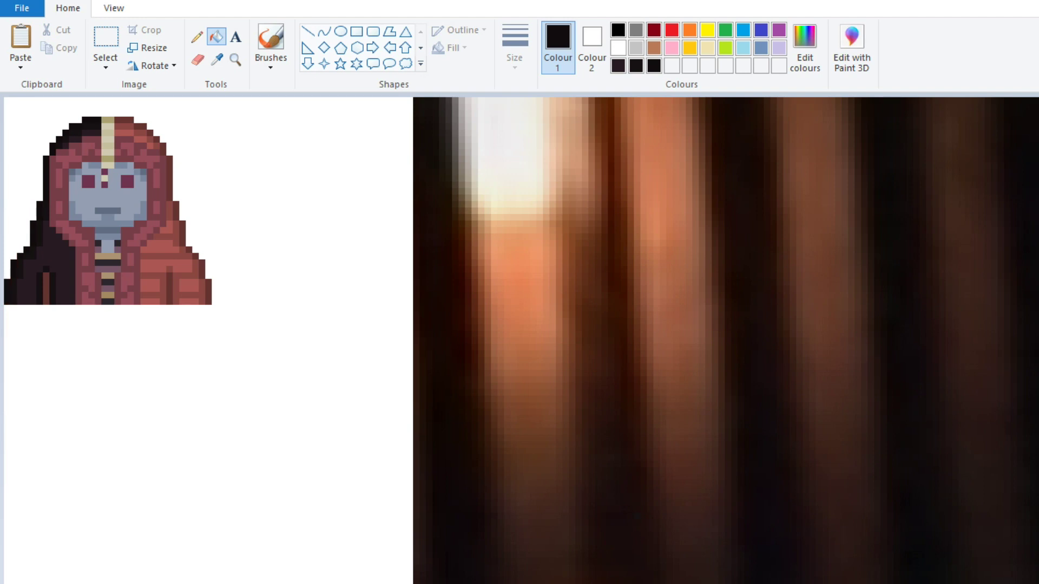
left_click(217, 59)
left_click(33, 243)
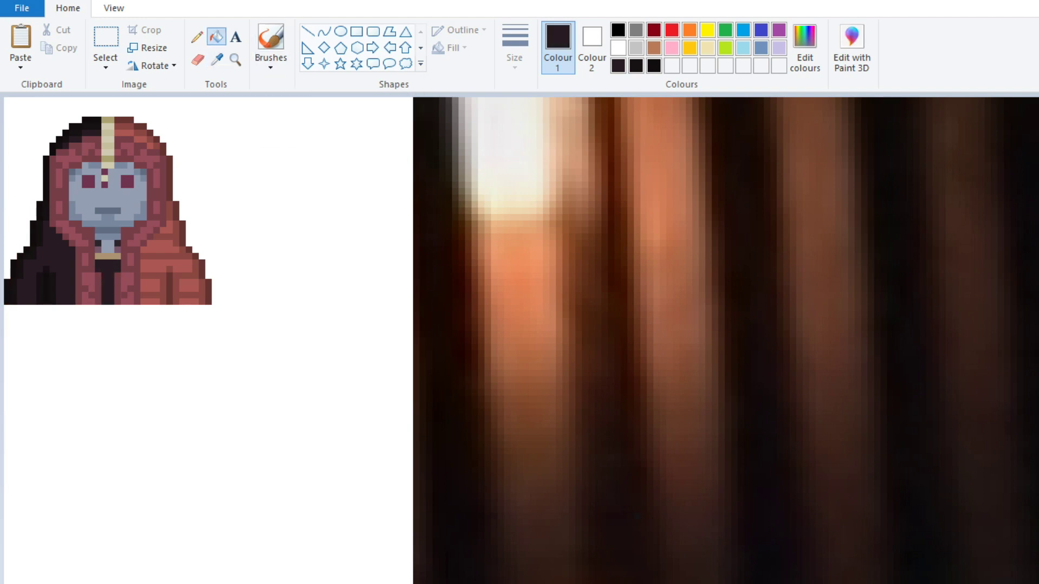
Step: Mix a dark brown custom colour and draw it along the left inner hood trim and left chest trim
scroll(519, 340, "down", 5)
left_click(805, 49)
left_click(892, 511)
left_click(631, 510)
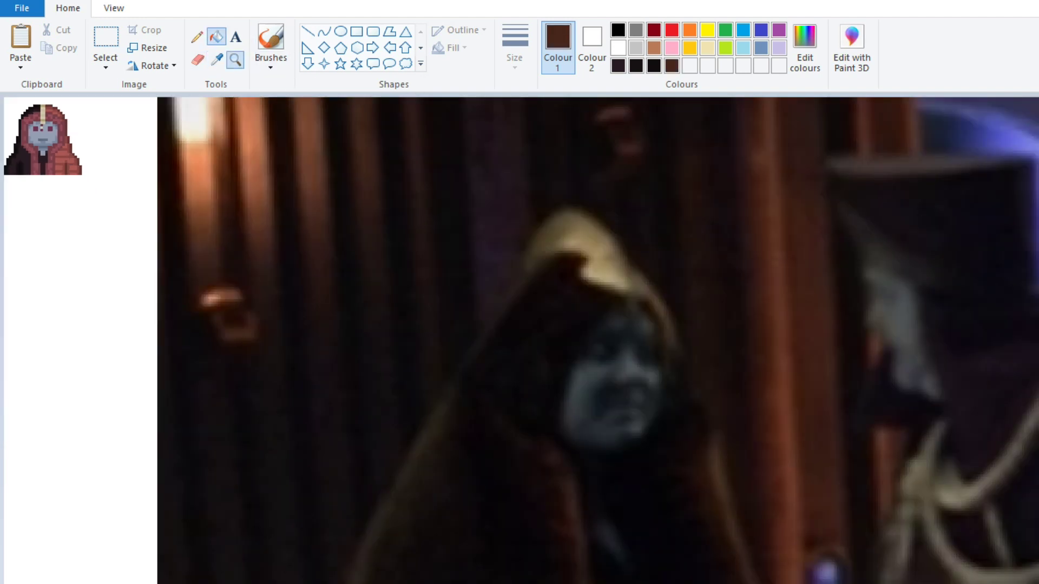
left_click(197, 36)
scroll(519, 340, "up", 5)
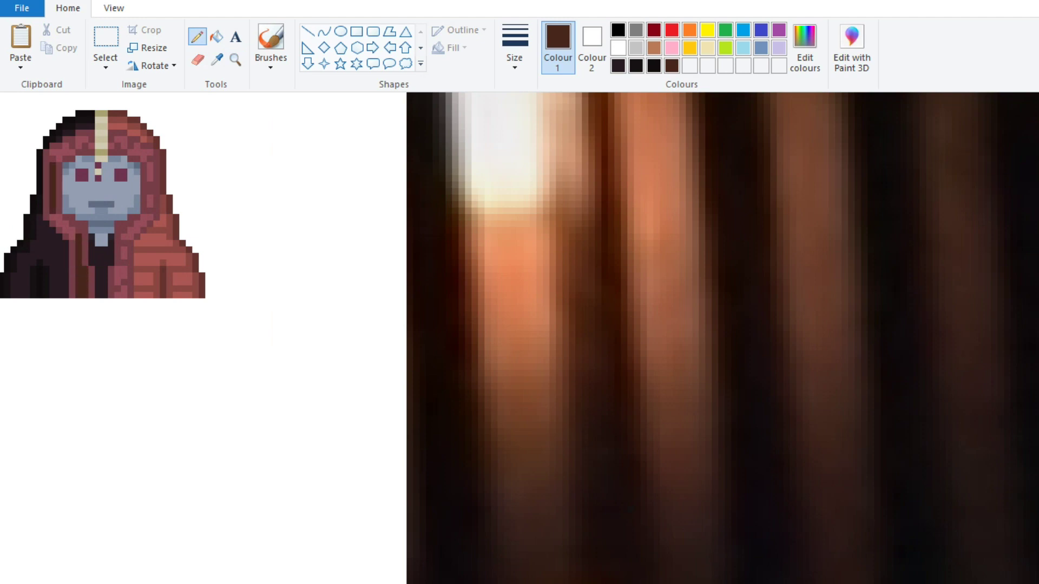
Step: Extend the brown across the left hood and chest trim, and mix a deeper brown custom colour
left_click(779, 47)
left_click(805, 49)
left_click(892, 510)
left_click(631, 510)
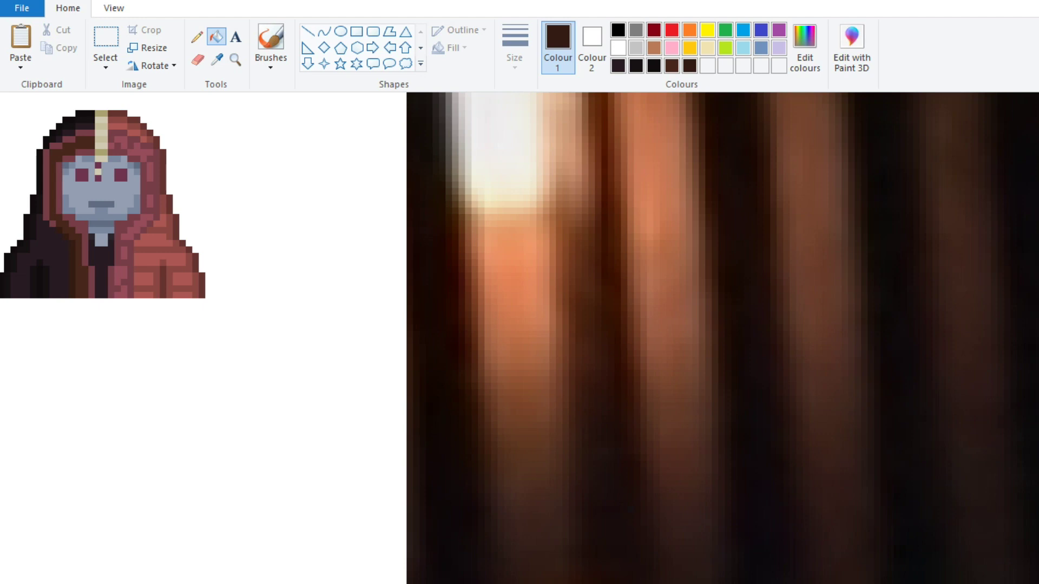
Step: Select the left half of the hooded portrait and move it into the blank canvas area below
left_click(105, 38)
left_click_drag(104, 108, 1, 301)
left_click_drag(113, 167, 241, 420)
right_click(213, 500)
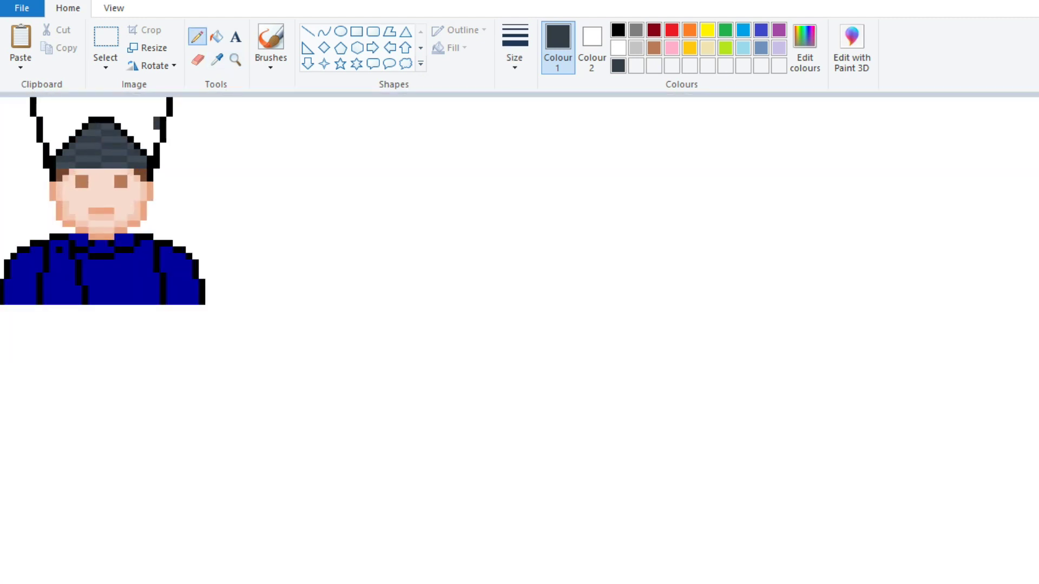
Step: Draw a black outline pixel on the inner side of the helmet's right-hand horn
left_click(618, 30)
left_click(157, 124)
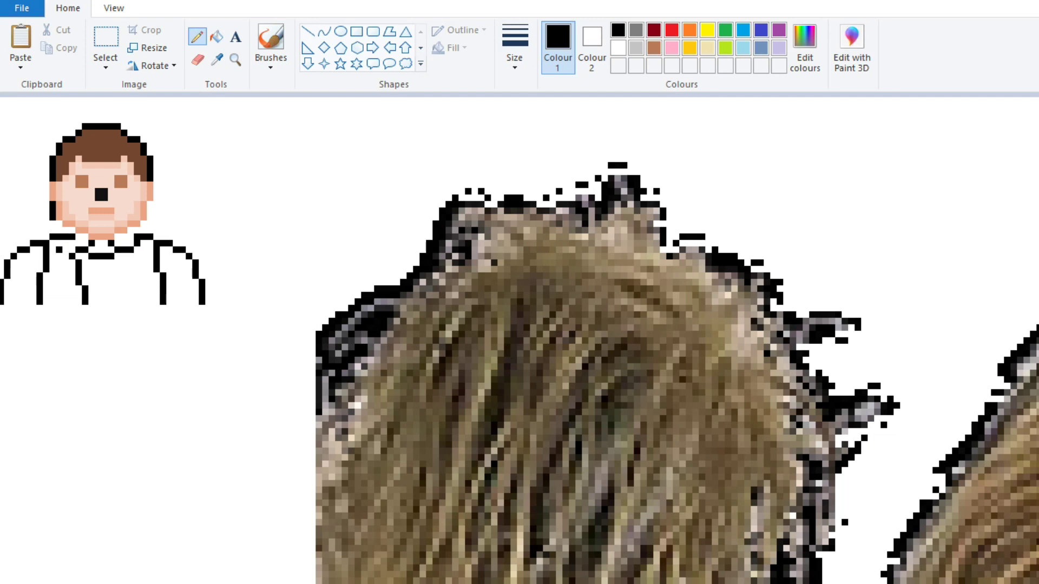
Step: Undo the collar and chest lines on the blank bust, then redo one stroke
key("ctrl+z")
key("ctrl+z")
key("ctrl+z")
key("ctrl+z")
key("ctrl+z")
key("ctrl+z")
key("ctrl+z")
key("ctrl+z")
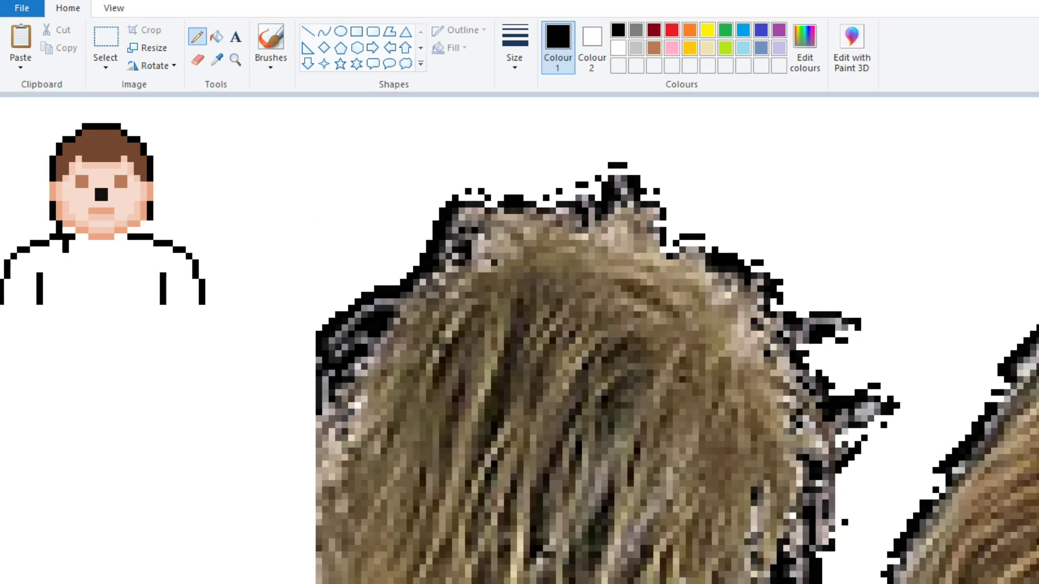
key("ctrl+y")
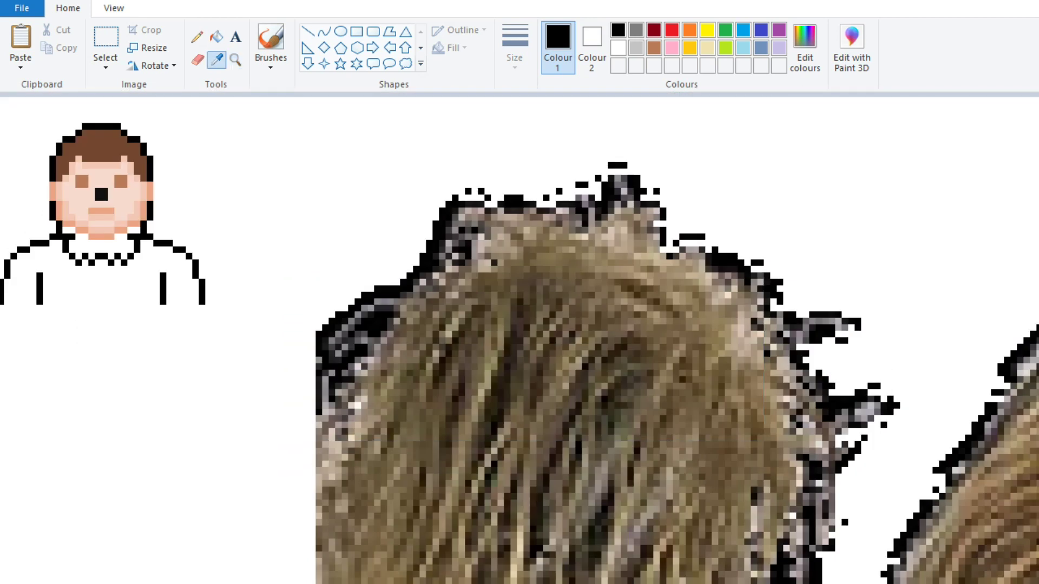
Step: Draw a dark olive fringe line under the brown hair and fill the gap beneath with tan from the photo
left_click(606, 378)
mouse_move(59, 178)
left_mouse_down()
mouse_move(122, 154)
mouse_move(94, 158)
left_mouse_up()
left_click(216, 59)
left_click(595, 282)
left_click_drag(94, 158, 88, 158)
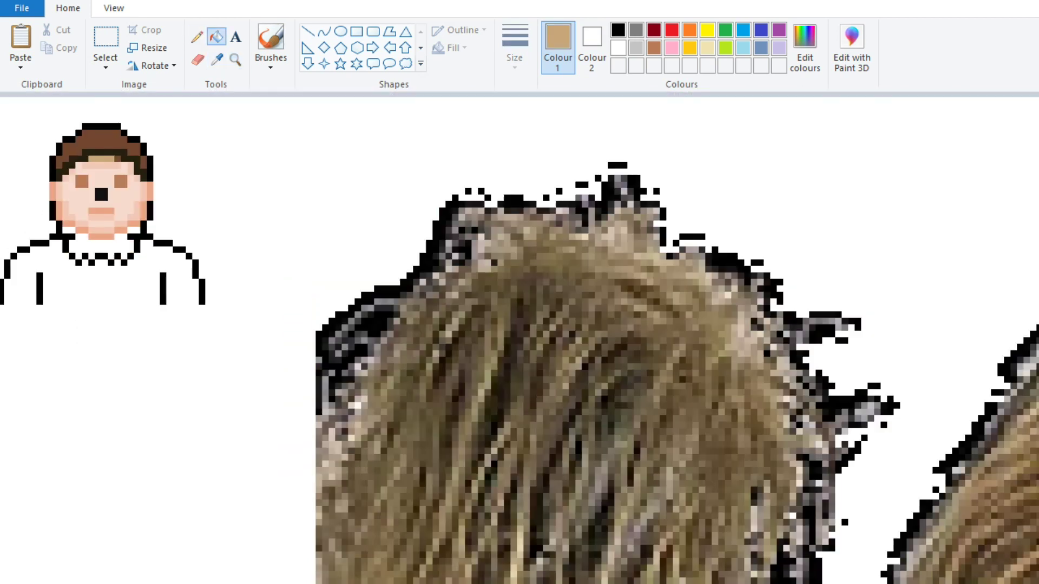
Step: Fill the neck, jagged beard area and lighter face regions with the sampled tan
left_click(216, 37)
left_click(100, 243)
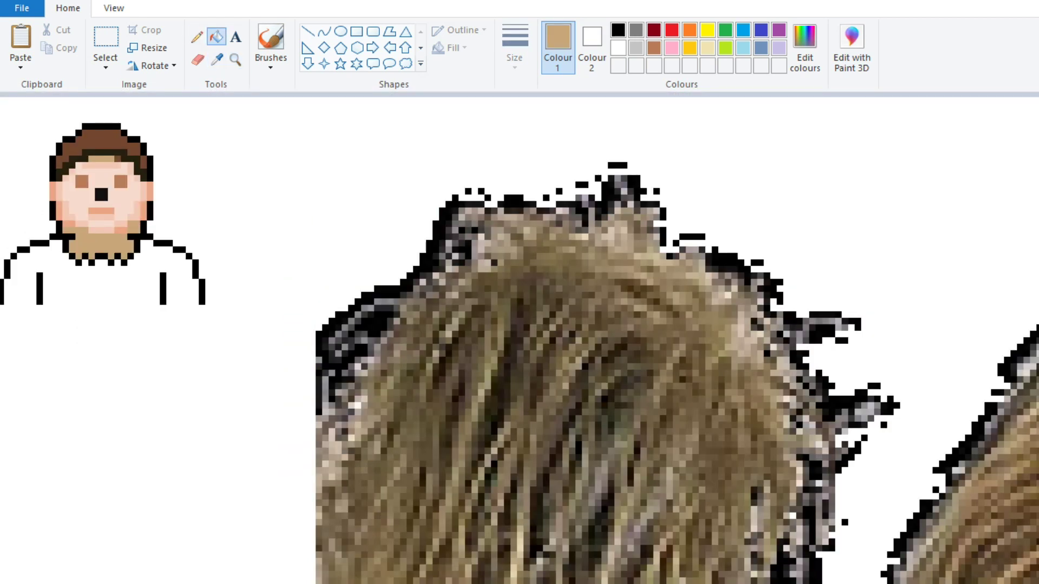
left_click(100, 179)
left_click(101, 227)
left_click(101, 217)
left_click(76, 214)
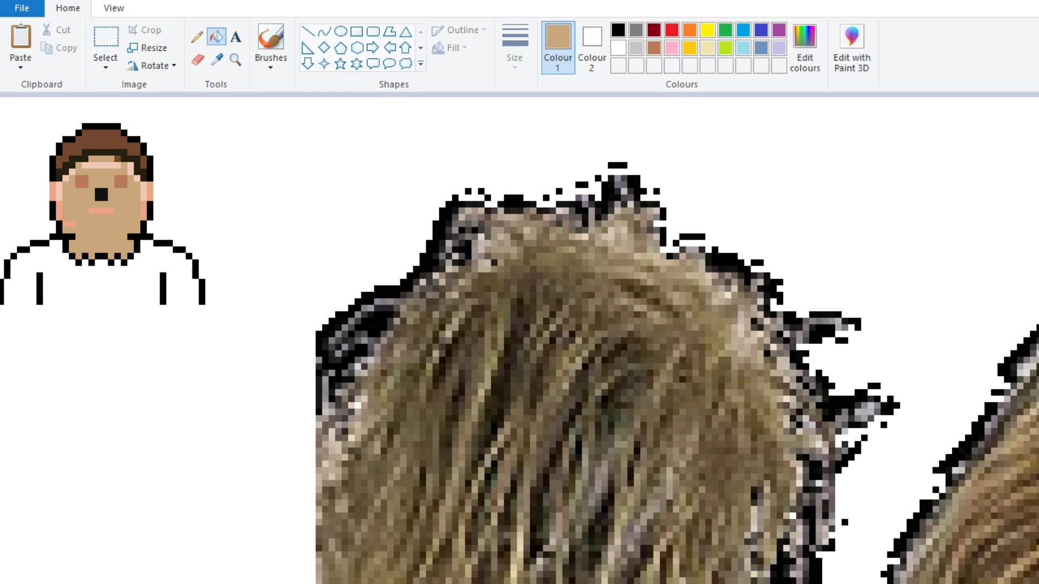
Step: Recolour the eyes and nose in dark tones and draw a short dark mouth on the tan face
left_click(216, 60)
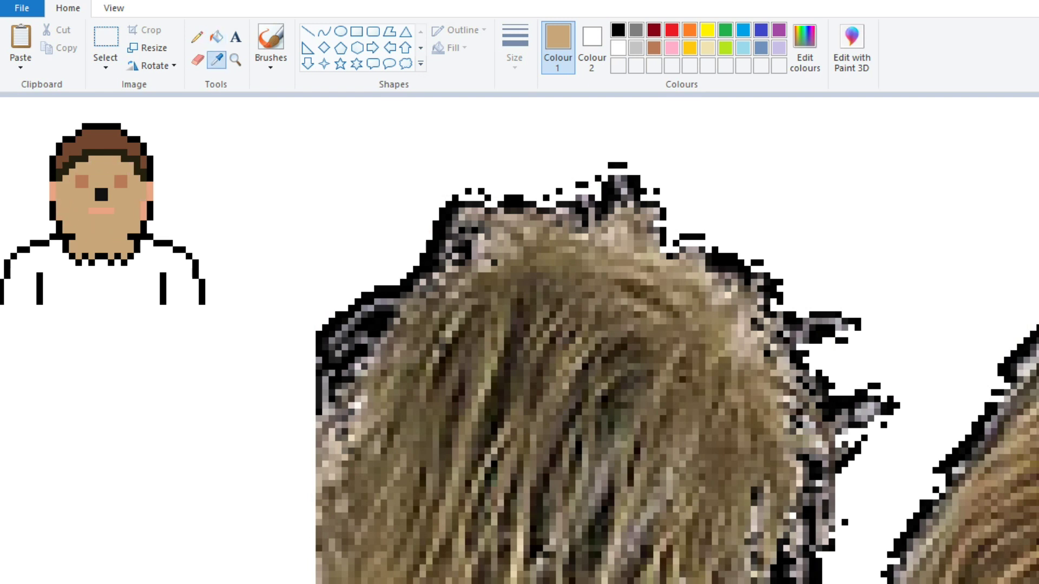
left_click(101, 194)
left_click(82, 181)
left_click(120, 180)
left_click(235, 60)
right_click(519, 325)
left_click(54, 124)
left_click(197, 37)
left_click(216, 59)
left_click_drag(91, 210, 111, 204)
left_click(101, 162)
Step: Fill the brown hair with the dark olive colour sampled from the eye
left_click(217, 59)
left_click(82, 174)
left_click(217, 37)
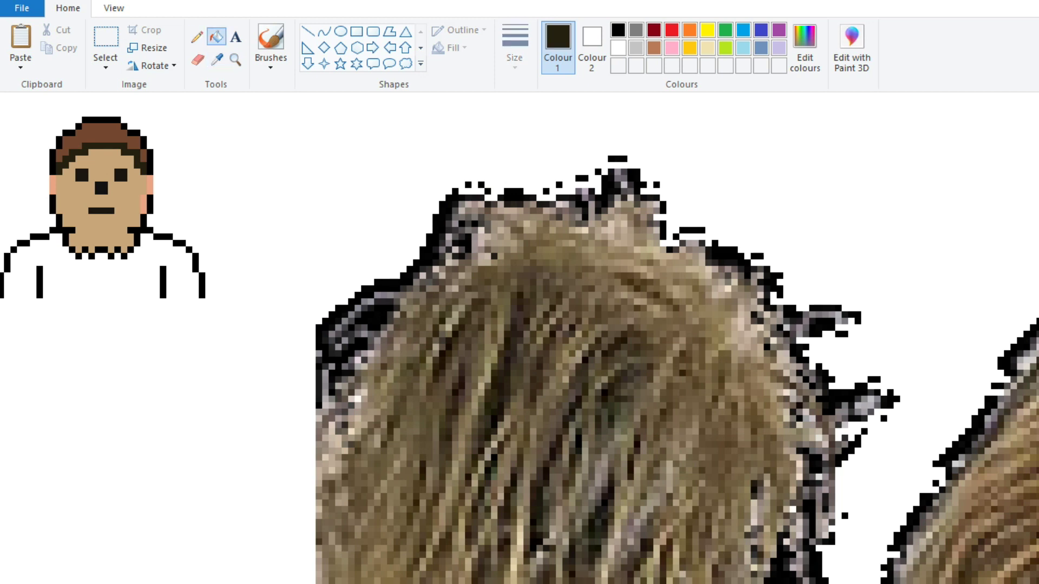
left_click(101, 132)
left_click(143, 156)
Step: Draw tan notches into the lower edge of the dark fringe using the sampled face colour
left_click(216, 59)
left_click(102, 162)
left_click(197, 37)
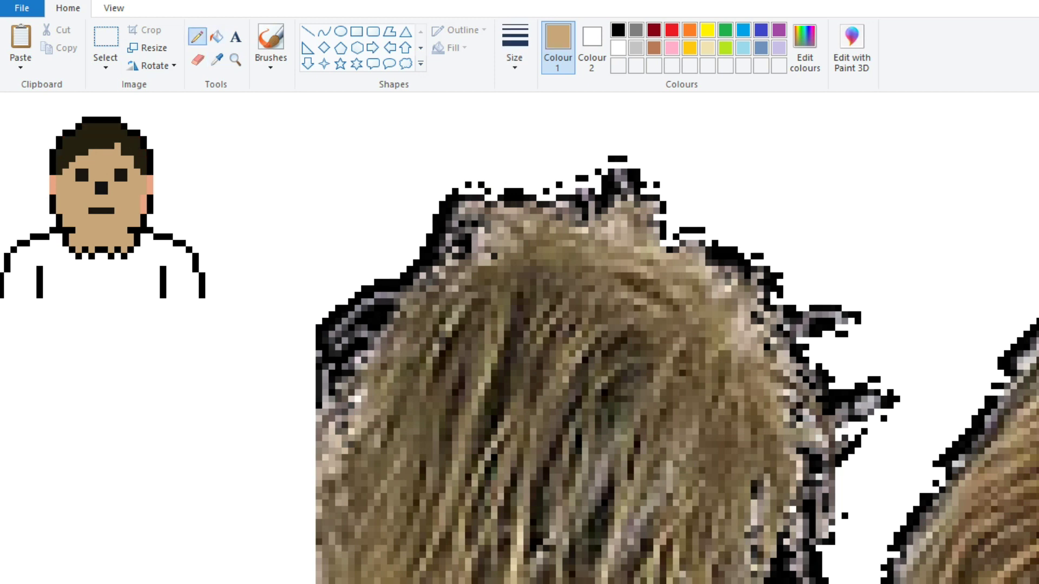
right_click(98, 119)
left_click(216, 59)
left_click(72, 158)
left_click(105, 38)
mouse_move(111, 116)
left_mouse_down()
mouse_move(49, 163)
mouse_move(50, 143)
mouse_move(108, 118)
left_mouse_up()
left_click_drag(2, 112, 204, 297)
mouse_move(65, 109)
left_mouse_down()
mouse_move(153, 259)
mouse_move(66, 110)
left_mouse_up()
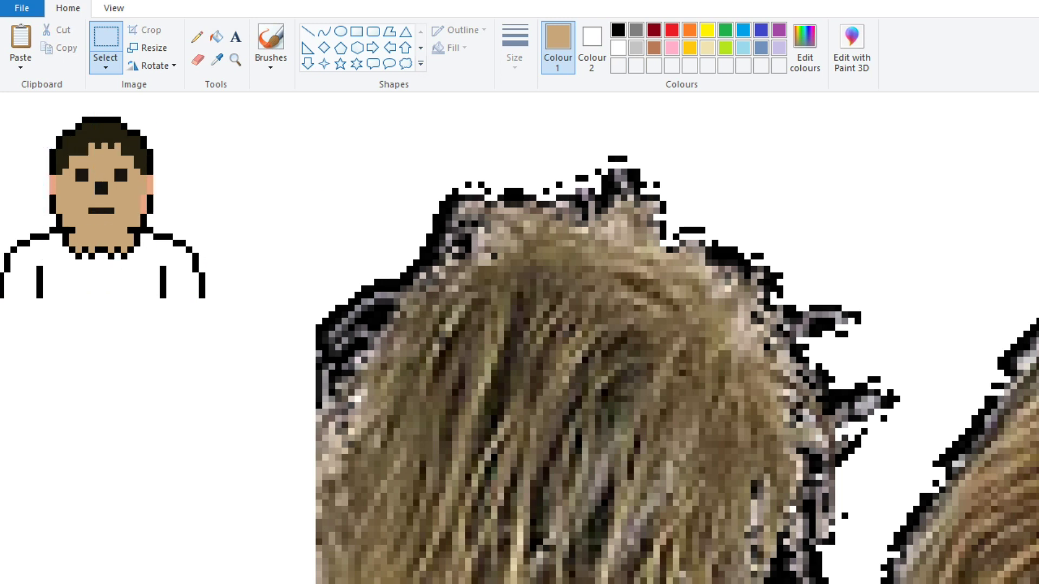
Step: Reshape the fringe with dark olive pixels and dot tan highlight pixels through the hair
left_click(197, 37)
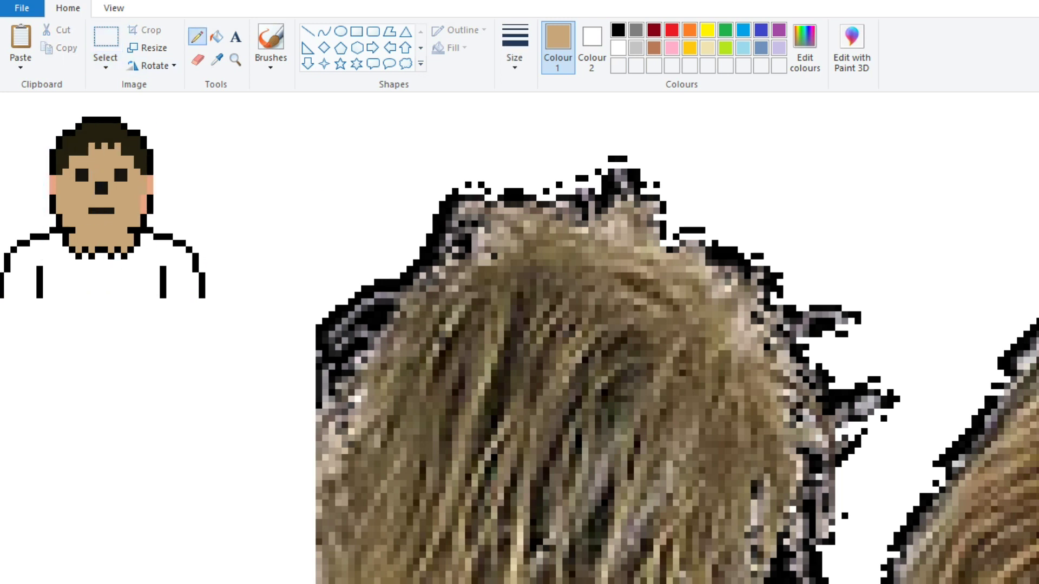
left_click(217, 59)
left_click(85, 147)
left_click(217, 59)
left_click(115, 145)
left_click(217, 59)
left_click(85, 147)
left_click(217, 60)
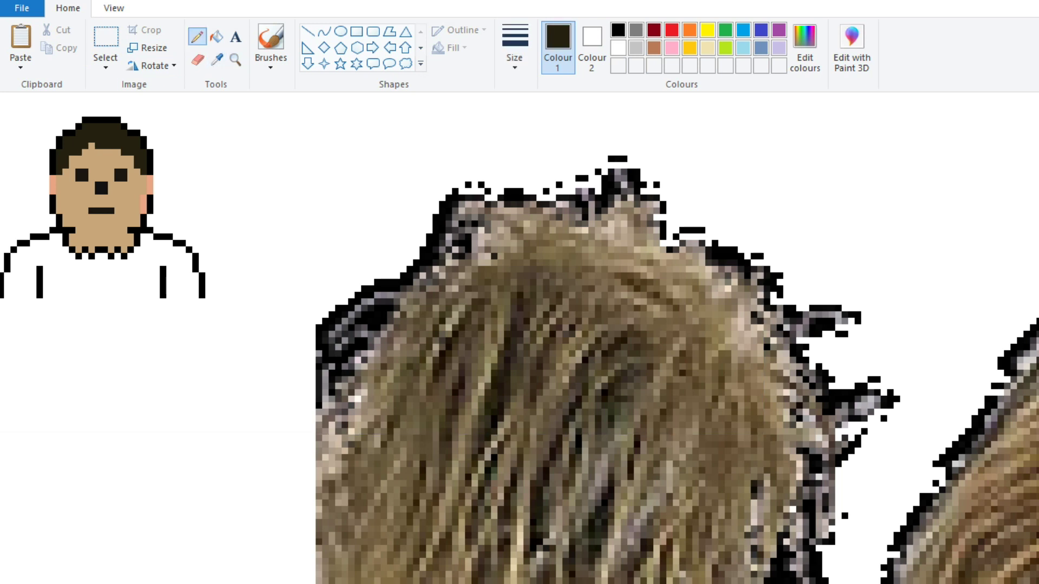
left_click(115, 144)
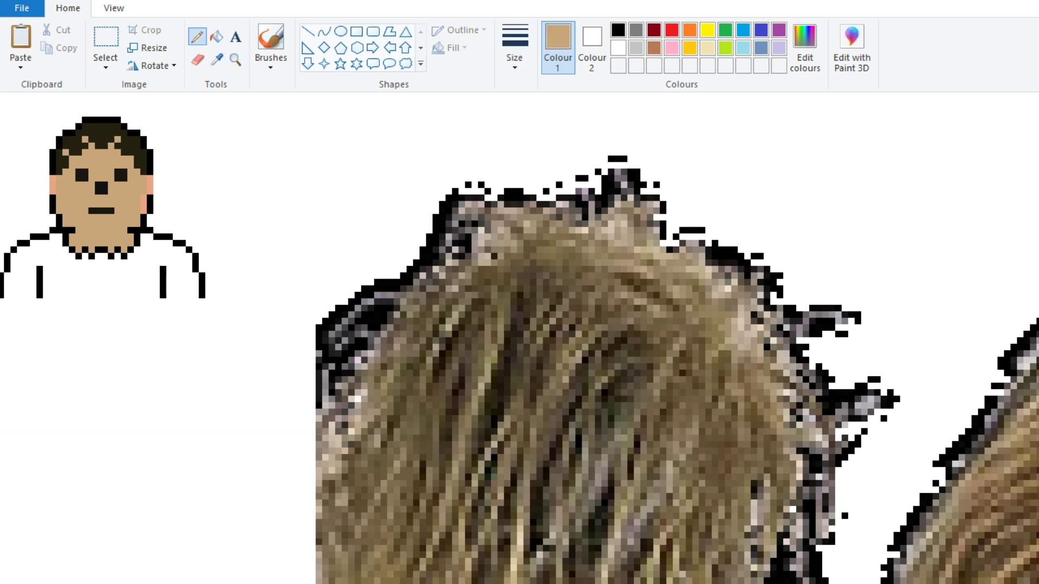
Step: Sample fur colours from the Chewbacca photo and fill the face with the darker brown
left_click(197, 60)
scroll(254, 106, "down", 3)
scroll(254, 106, "up", 2)
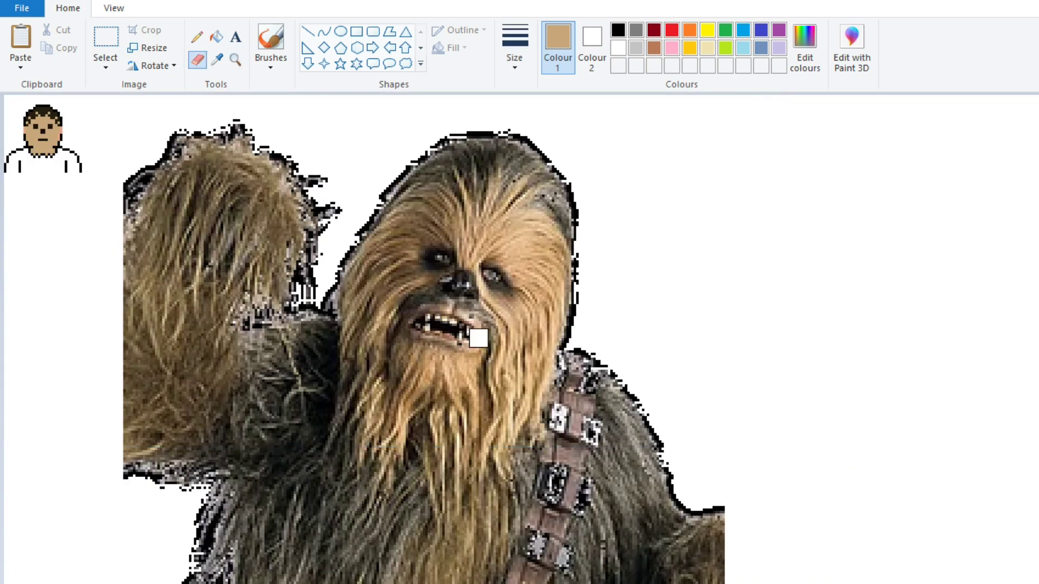
left_click(217, 59)
left_click(42, 110)
left_click(216, 37)
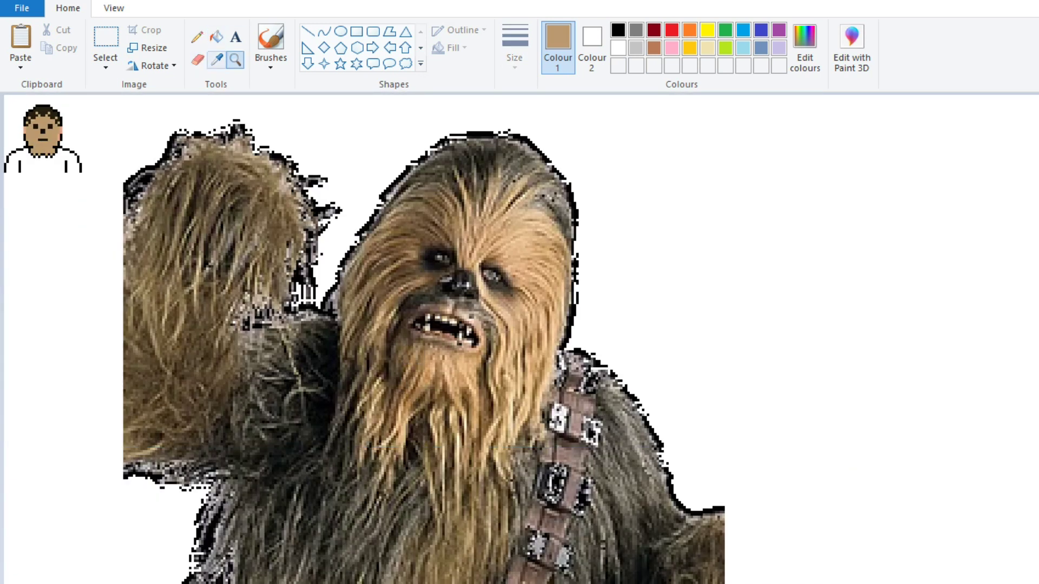
left_click(217, 59)
left_click(42, 110)
left_click(43, 133)
scroll(44, 133, "up", 5)
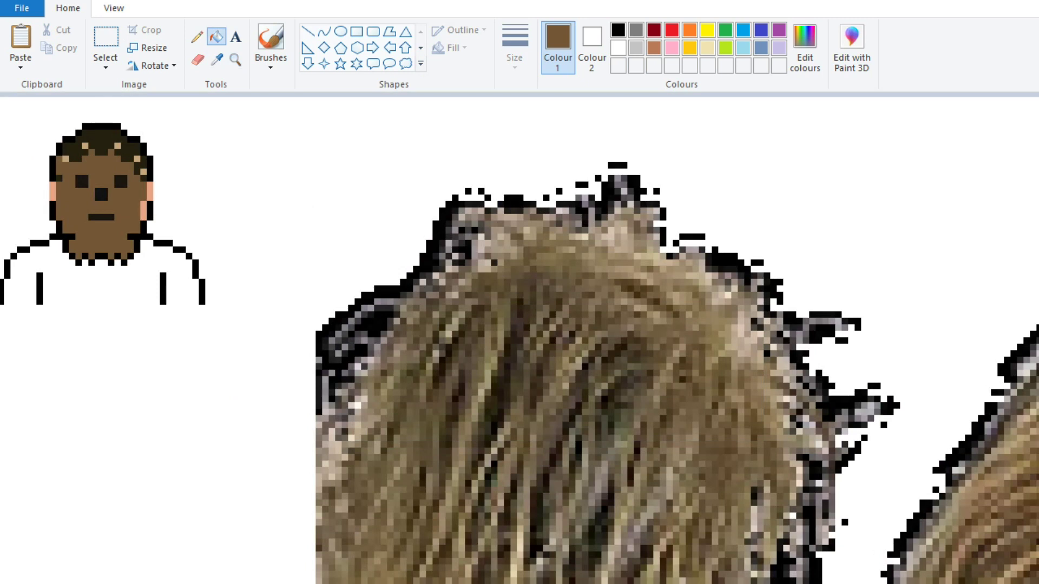
Step: Mix a darker brown custom colour and shade the sides of the face, beard and hairline
left_click(197, 37)
left_click(804, 47)
left_click(626, 515)
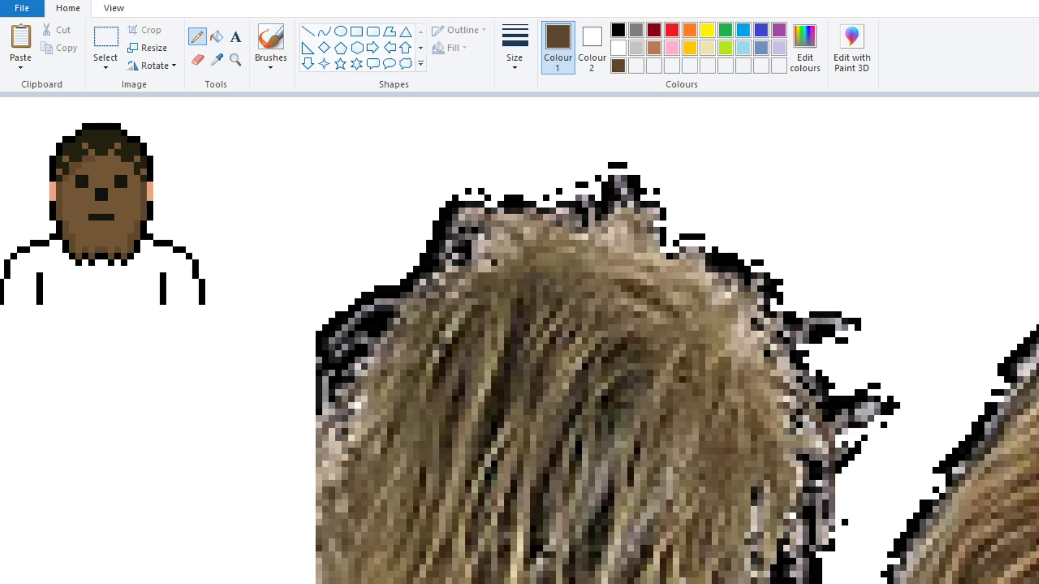
Step: Mix a deeper brown custom colour and recolour the beard outline and both side edges of the face
left_click(804, 47)
left_click(626, 515)
left_click_drag(150, 183, 150, 212)
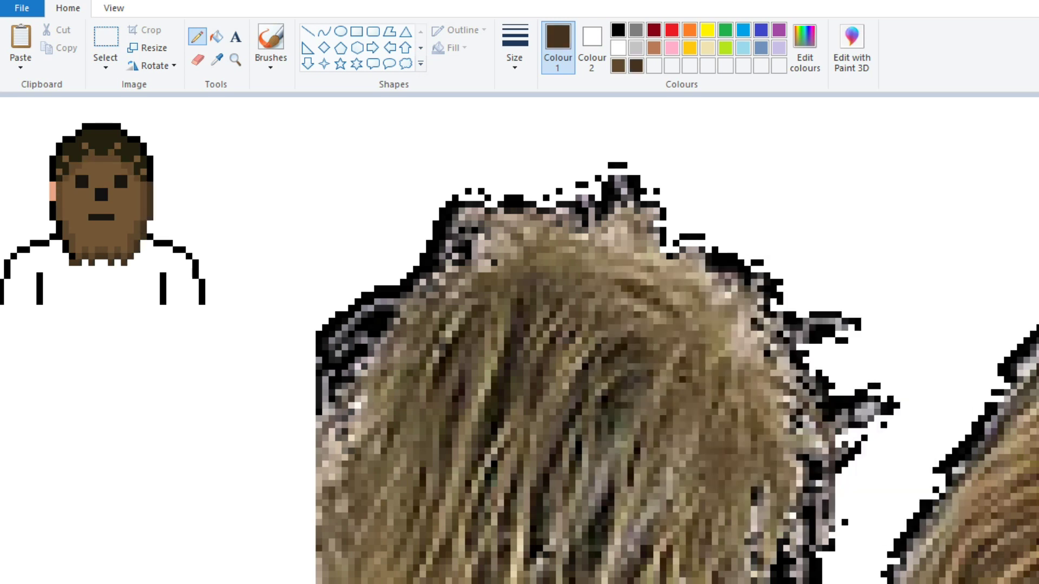
mouse_move(52, 187)
left_mouse_down()
mouse_move(53, 221)
mouse_move(61, 184)
left_mouse_up()
Step: Dot medium brown pixels through the dark hair on top of the head
left_click(235, 60)
right_click(520, 325)
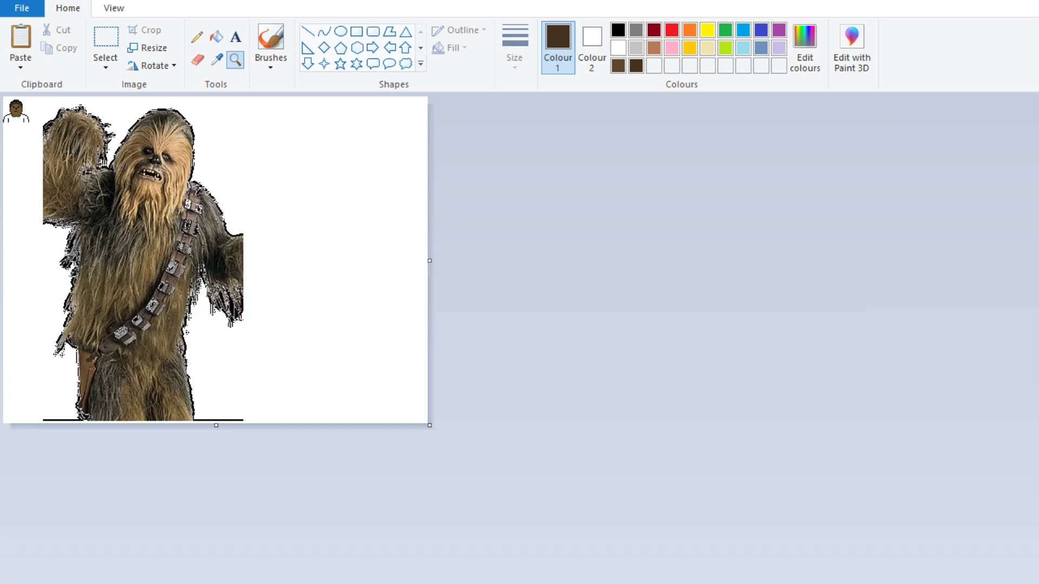
left_click(64, 129)
left_click(197, 37)
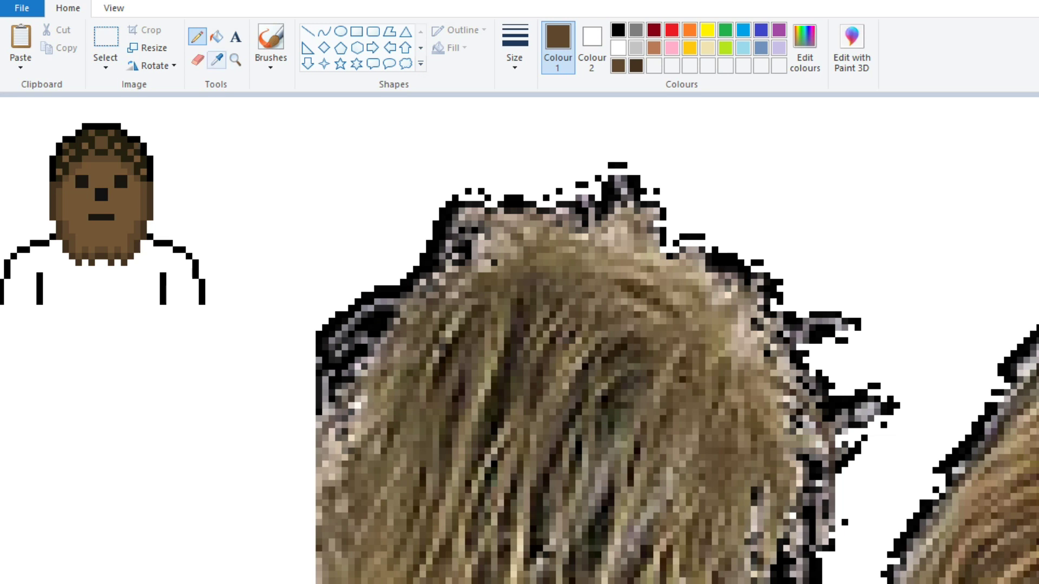
Step: Draw medium brown shading inside both shoulder outlines and beside the inner arm lines
left_click(217, 59)
left_click(109, 206)
left_click_drag(13, 303, 32, 253)
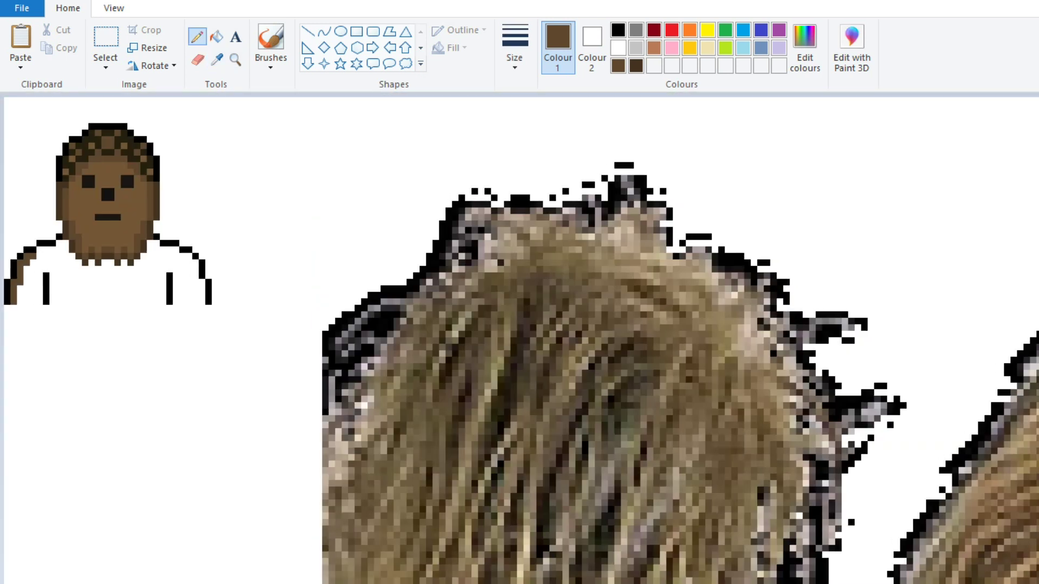
mouse_move(201, 302)
left_mouse_down()
mouse_move(201, 278)
mouse_move(163, 268)
left_mouse_up()
mouse_move(39, 297)
left_mouse_down()
mouse_move(39, 273)
mouse_move(33, 300)
mouse_move(200, 300)
left_mouse_up()
left_click(53, 301)
Step: Fill the white torso with the brown sampled from the face
left_click(217, 59)
left_click(108, 206)
left_click(217, 36)
left_click(108, 276)
Step: Recolour the black arm lines and right-hand shoulder outline with the deep brown
left_click(235, 60)
right_click(541, 324)
left_click(311, 127)
left_click(468, 190)
left_click(216, 60)
left_click(108, 157)
left_click(216, 37)
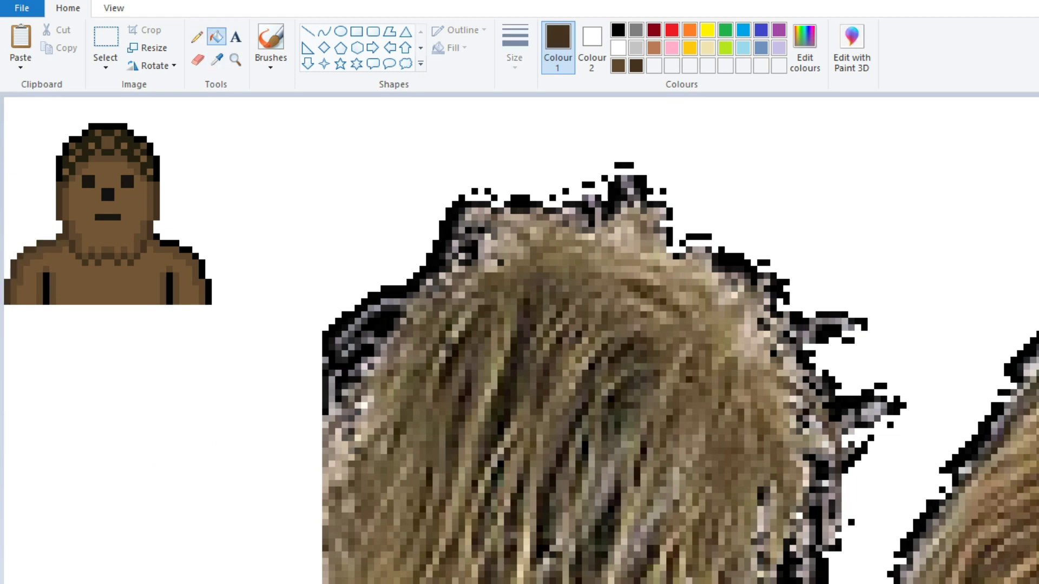
left_click(45, 289)
left_click(170, 289)
left_click(206, 286)
left_click(189, 253)
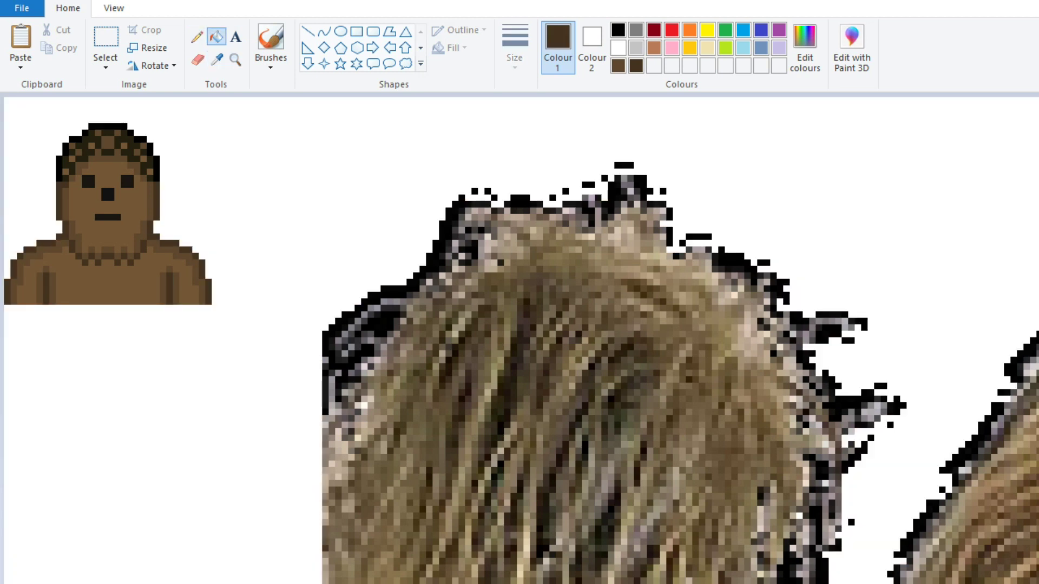
Step: Select the whole brown-furred portrait and copy it
left_click(106, 38)
left_click_drag(5, 100, 219, 303)
right_click(138, 187)
left_click(178, 209)
Step: Draw a diagonal strap from shoulder to chest in the pinkish brown sampled from the photo's bandolier
scroll(179, 209, "down", 3)
left_click(217, 59)
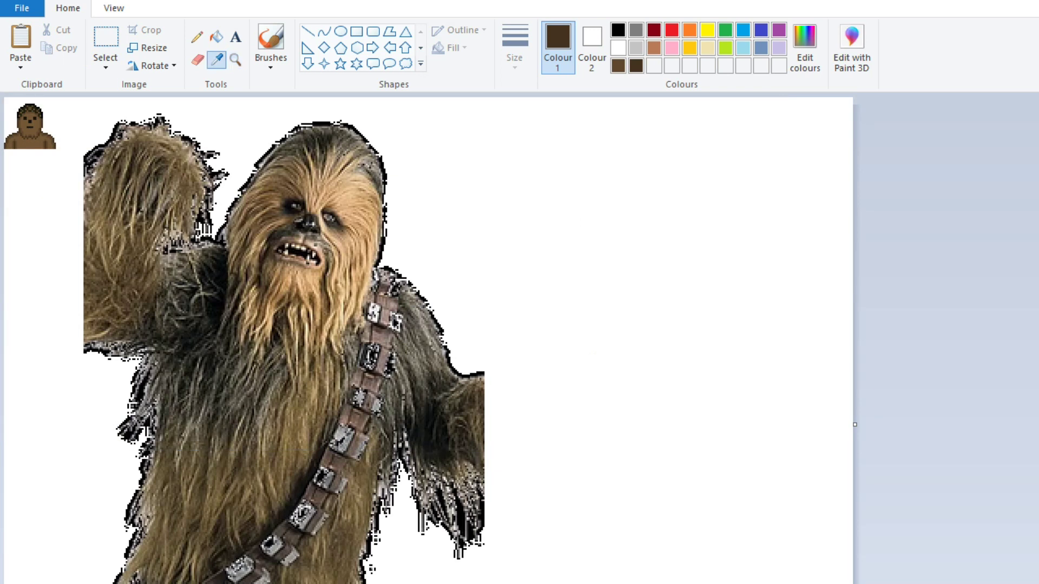
left_click(143, 240)
scroll(143, 240, "up", 3)
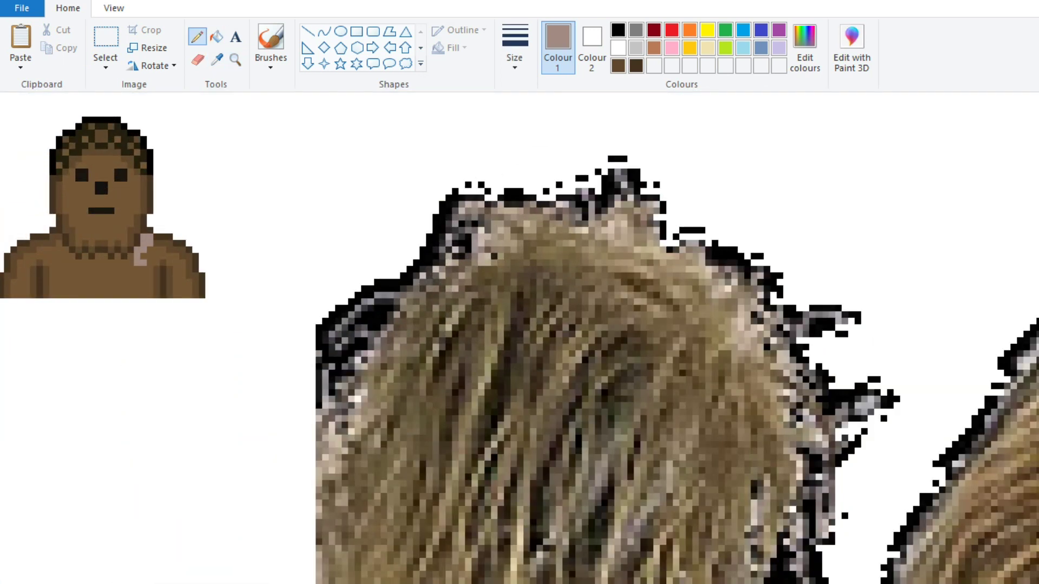
scroll(143, 240, "down", 3)
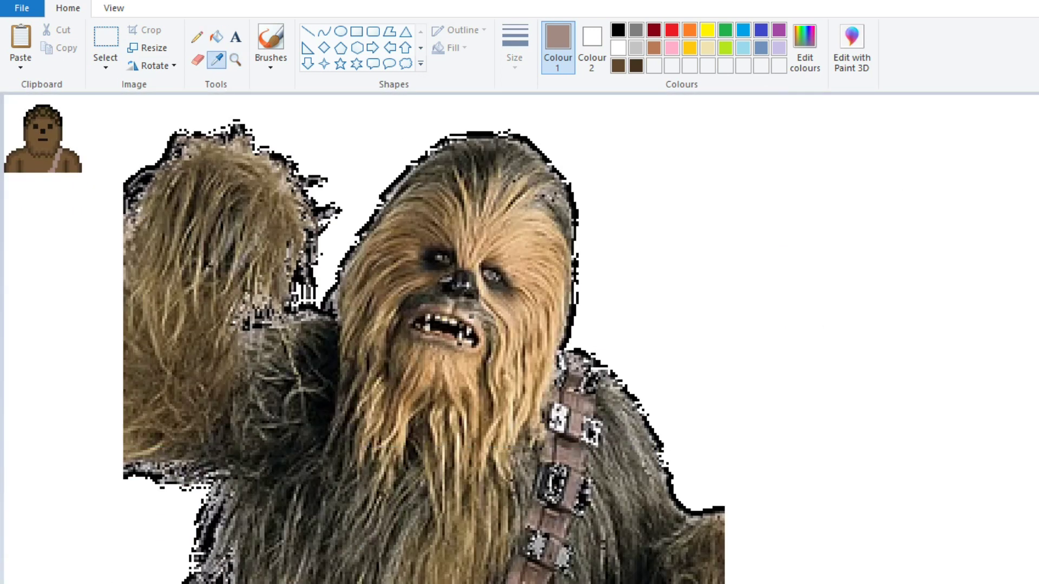
Step: Mix a muted brown of red 137, green 114, blue 105 and fill the diagonal chest strap with it
left_click(217, 60)
left_click(303, 303)
left_click(805, 46)
left_click(630, 516)
left_click(55, 160)
left_click(804, 46)
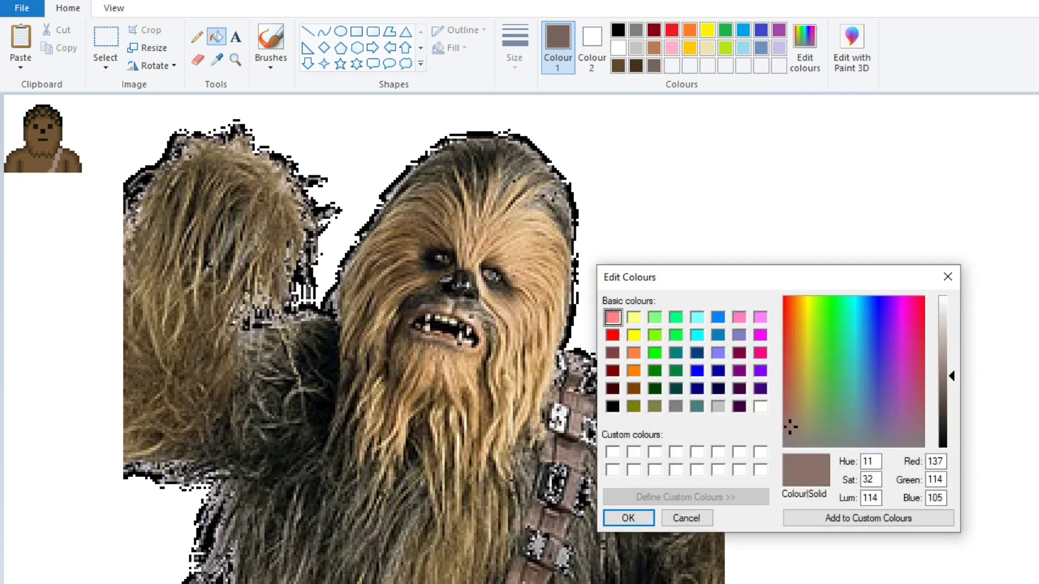
left_click(630, 516)
left_click(65, 163)
left_click(57, 160)
Step: Sample a grey from the photo's bandolier as the drawing colour
left_click(216, 59)
left_click(302, 295)
left_click(235, 60)
left_click(379, 265)
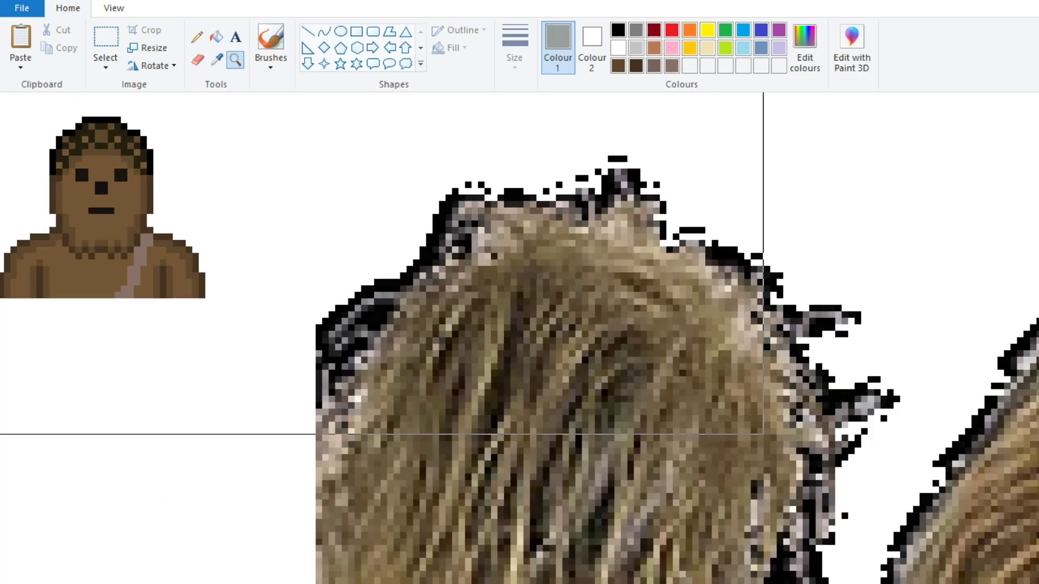
left_click(381, 262)
scroll(541, 335, "down", 3)
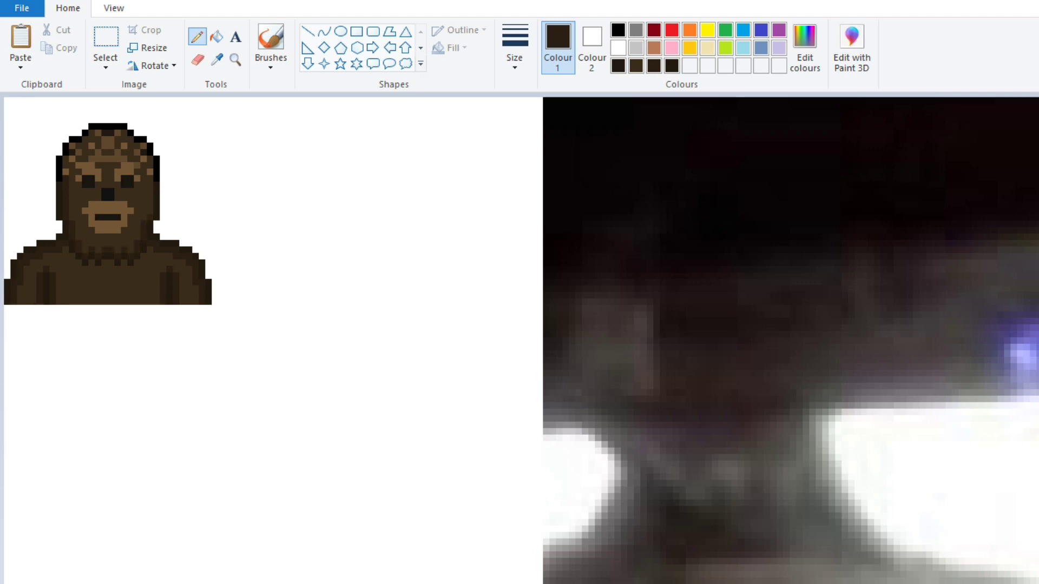
Step: Mix a lighter grey-brown from the photo's armour colour and outline the chest emblem and one shoulder pad with it
scroll(270, 335, "down", 7)
scroll(270, 335, "up", 2)
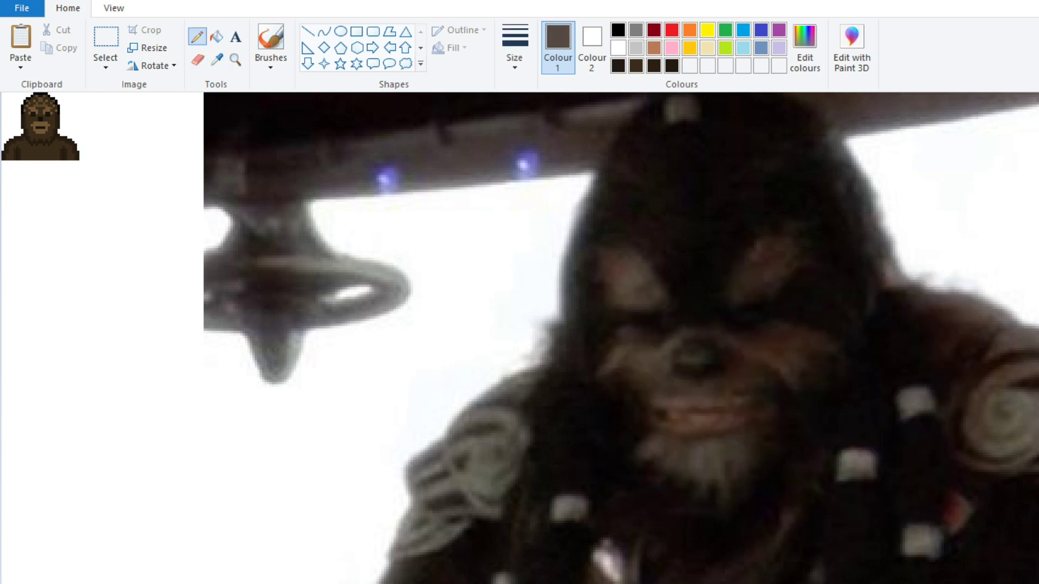
key("Return")
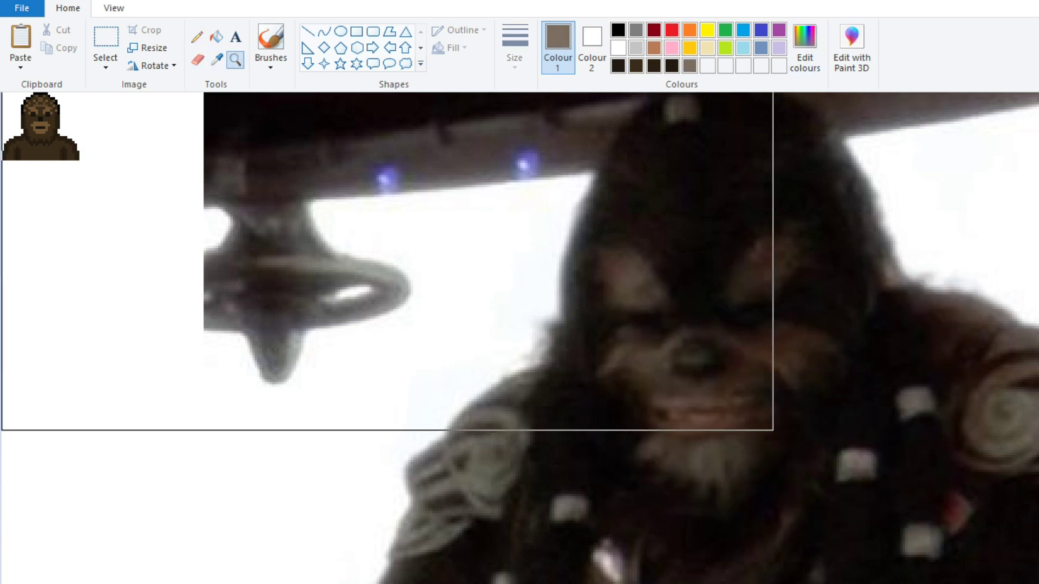
scroll(520, 338, "up", 2)
left_click(234, 60)
scroll(455, 301, "down", 3)
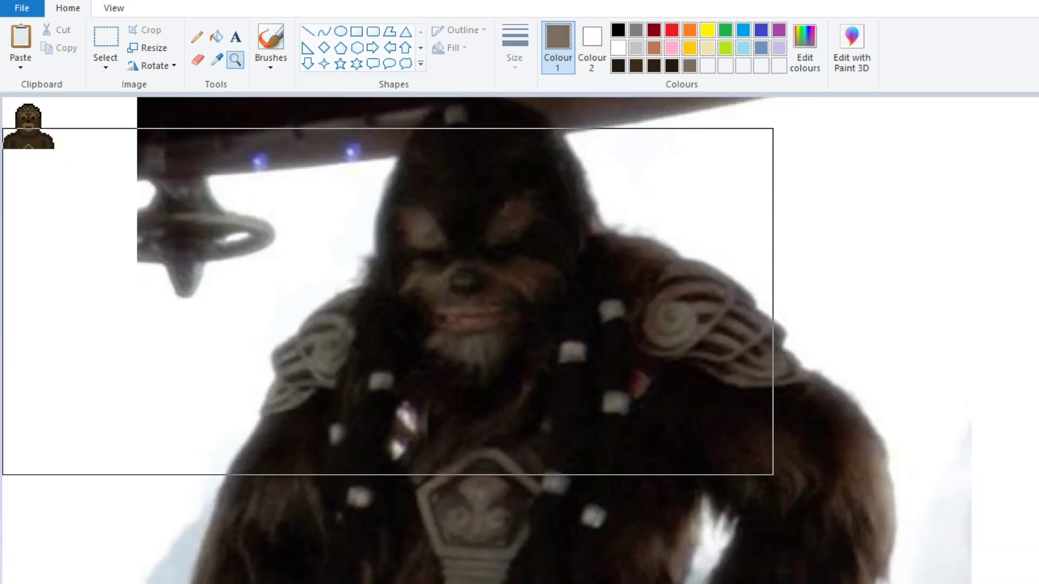
scroll(454, 301, "up", 1)
scroll(455, 301, "up", 1)
left_click(455, 301)
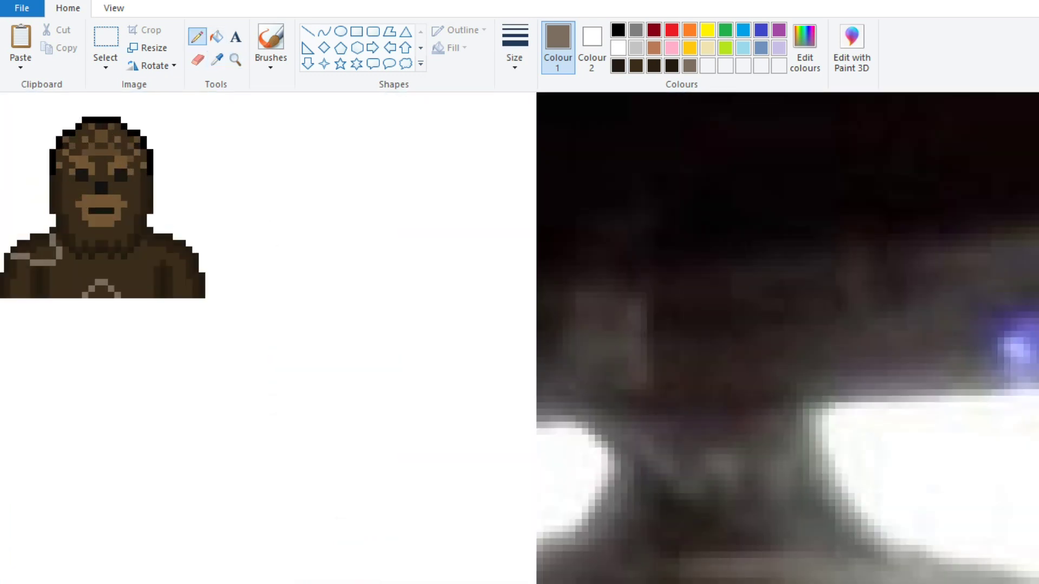
Step: Outline the second shoulder pad in the same grey-brown and fill the first pad solid
left_click_drag(150, 238, 144, 256)
left_click(235, 60)
right_click(454, 301)
left_click(454, 302)
left_click(216, 37)
left_click(33, 244)
left_click(197, 37)
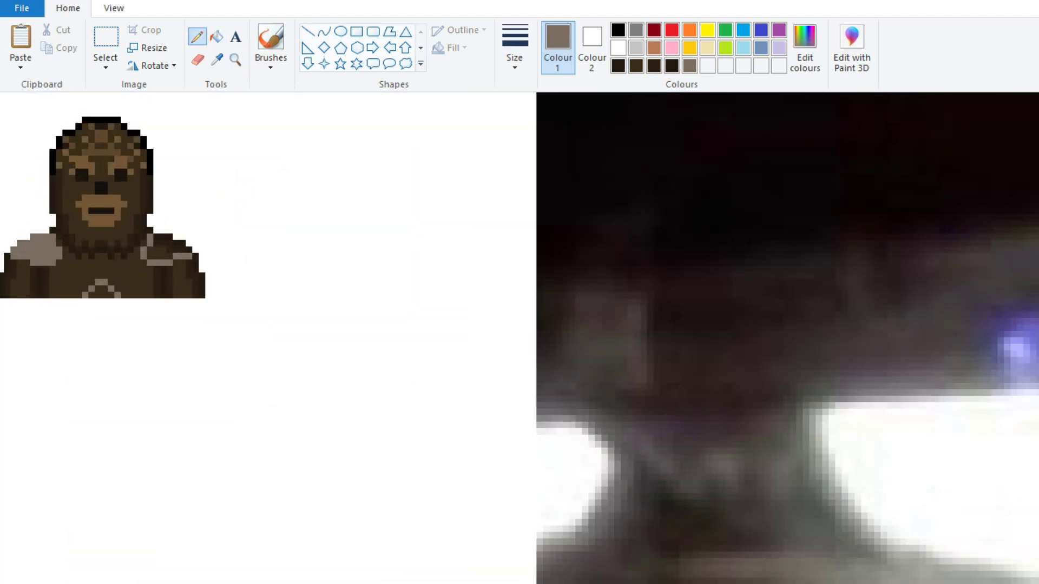
Step: Mix a darker grey-brown and paint it along the outer edges of both shoulder pads
left_click(804, 47)
left_click(621, 517)
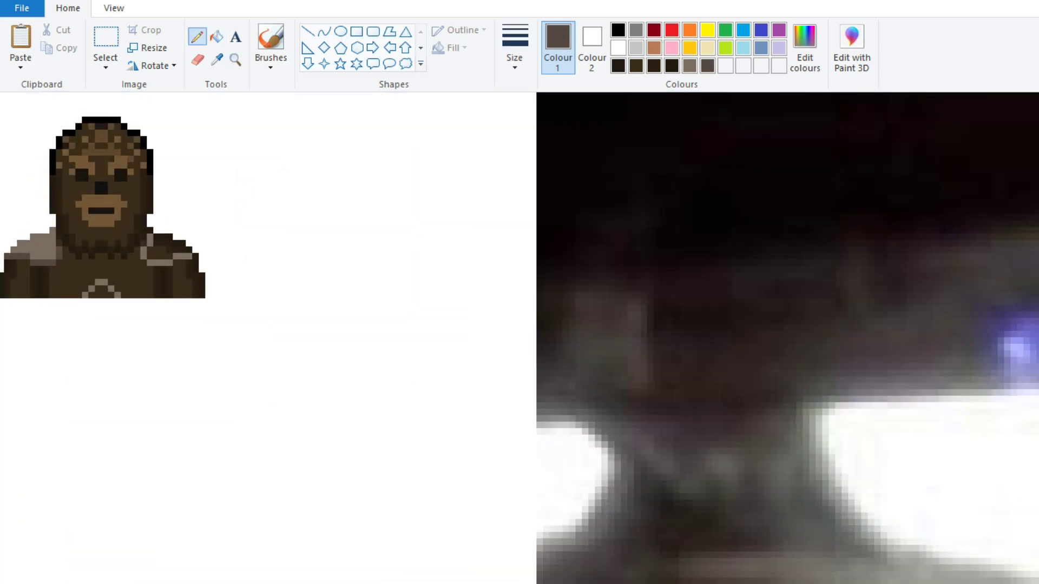
left_click_drag(153, 232, 179, 232)
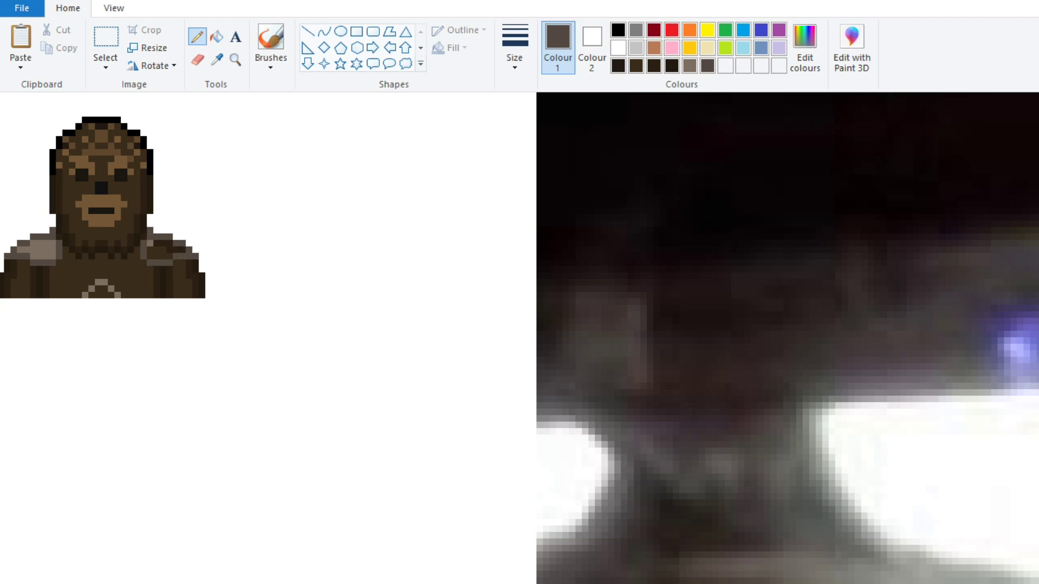
Step: Fill the second shoulder pad with the lighter grey-brown and paint dark brown fur slots in the pads' centres
left_click(217, 60)
left_click(154, 249)
left_click_drag(157, 244, 181, 246)
left_click(216, 59)
left_click(65, 270)
left_click(216, 59)
left_click(65, 275)
left_click_drag(35, 250, 46, 254)
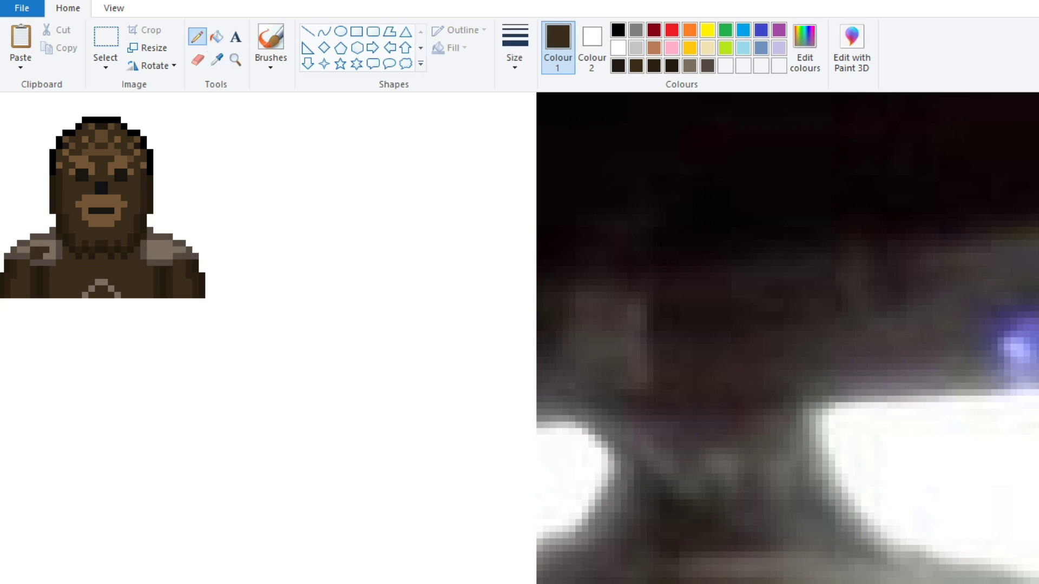
Step: Recolour the chest emblem with a darker outline and lighter centre, and draw straps from it up to the shoulder pads
left_click(216, 60)
left_click(101, 282)
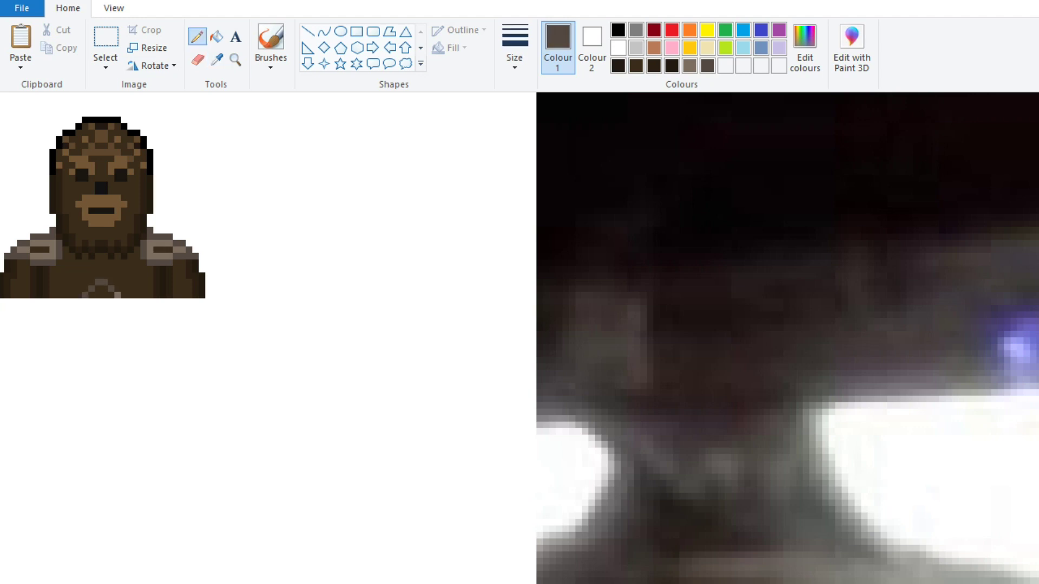
left_click(217, 59)
left_click(162, 246)
left_click_drag(92, 292, 111, 292)
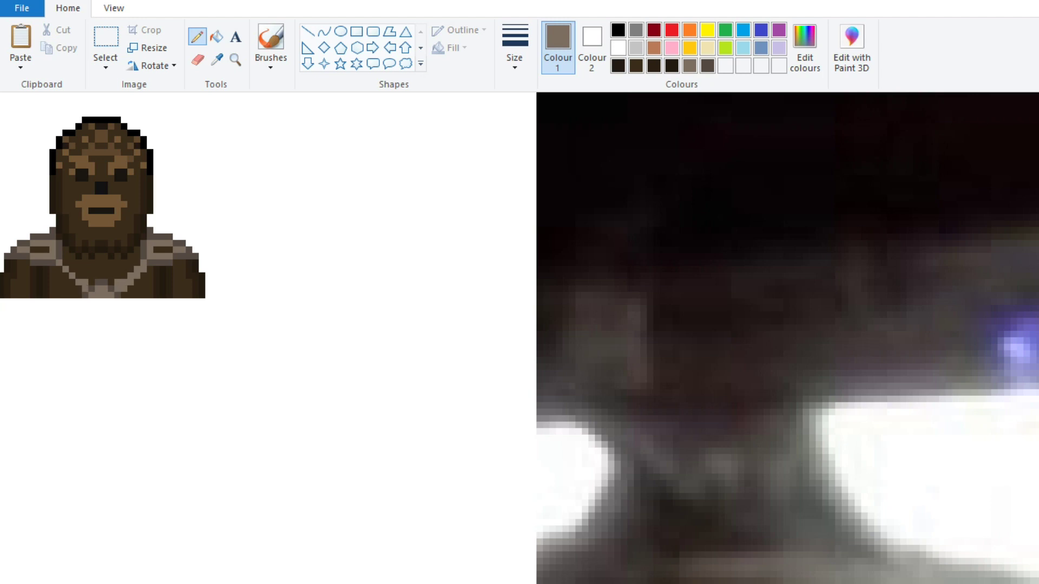
Step: Shade the chest straps with the darker grey-brown sampled from the drawing
left_click(216, 60)
left_click(66, 277)
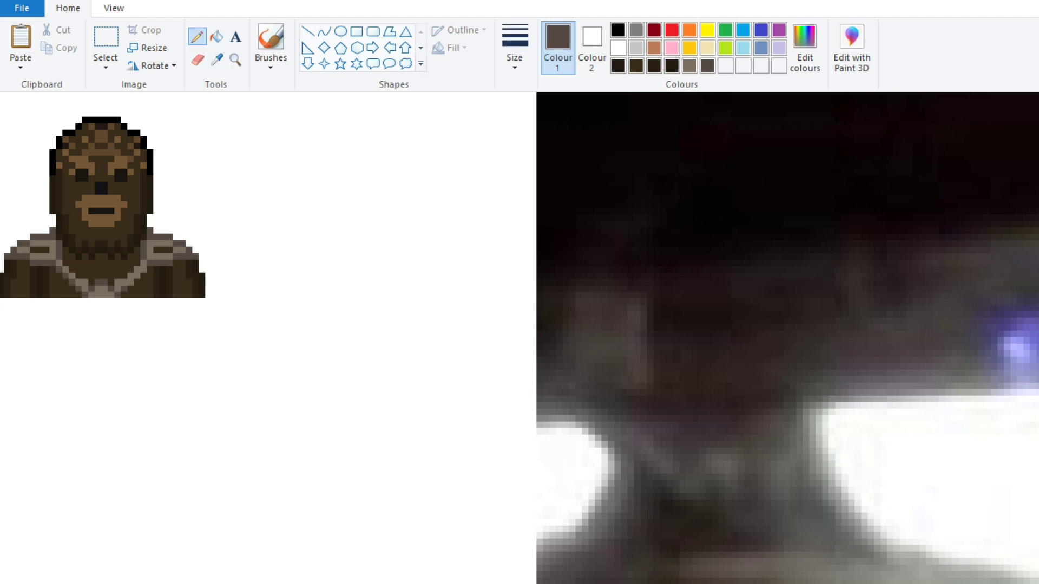
left_click(235, 59)
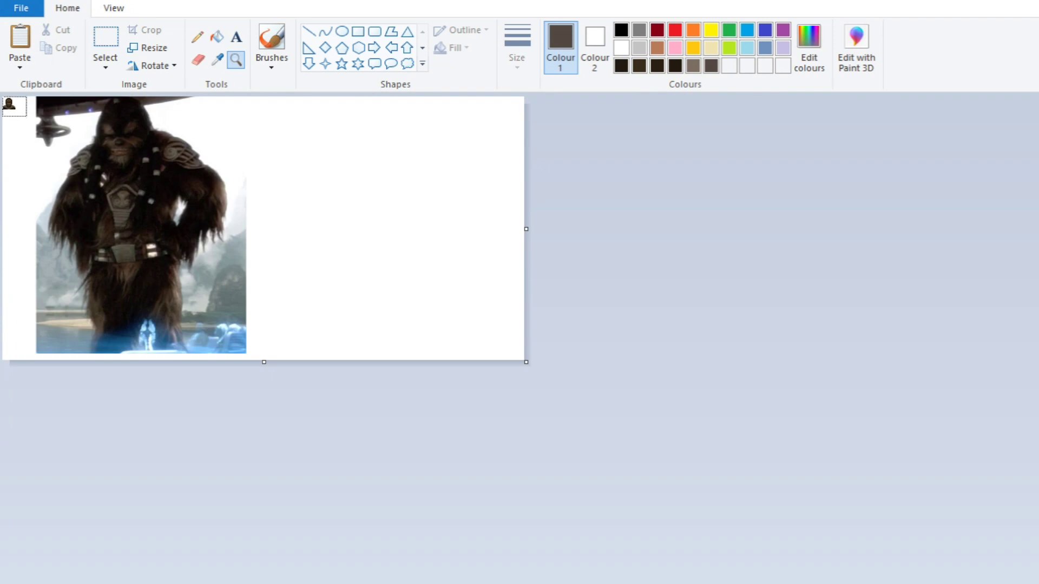
left_click(4, 125)
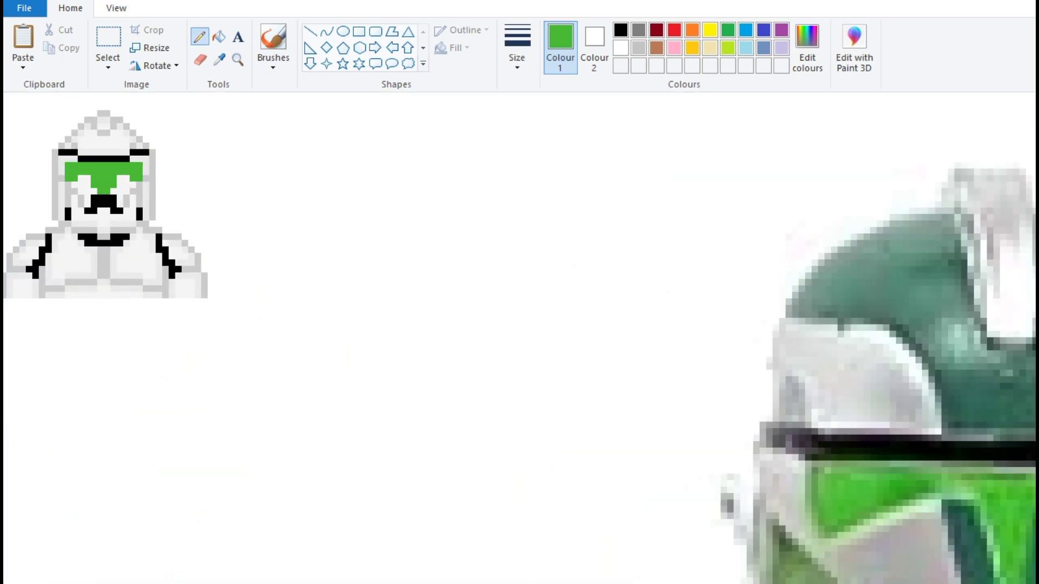
Step: Trim the clone helmet's black mouthpiece with armour off-white, and paint the forehead in a dark green sampled from the photo
left_click(219, 59)
left_click(81, 260)
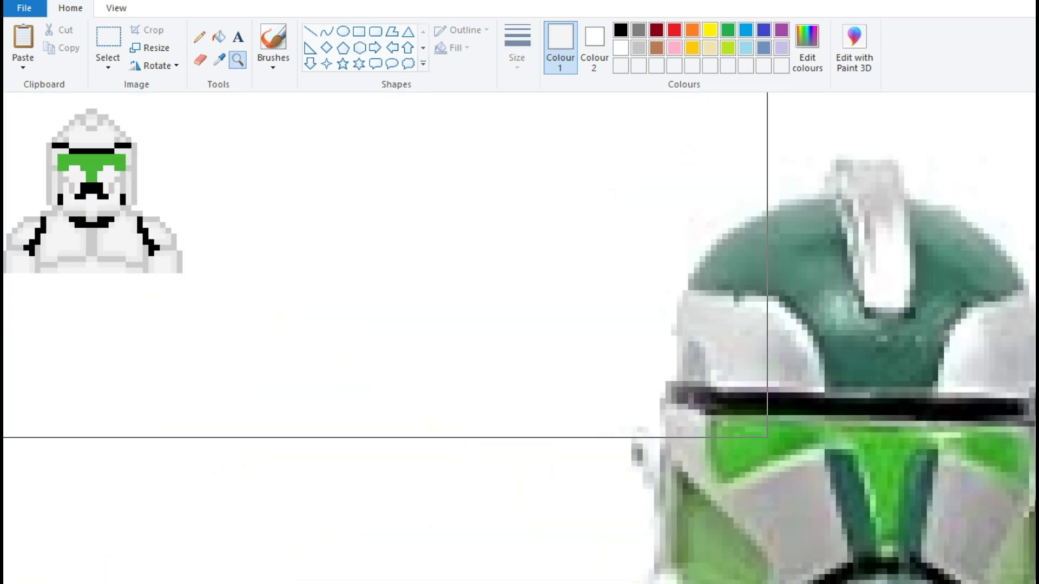
left_click(219, 60)
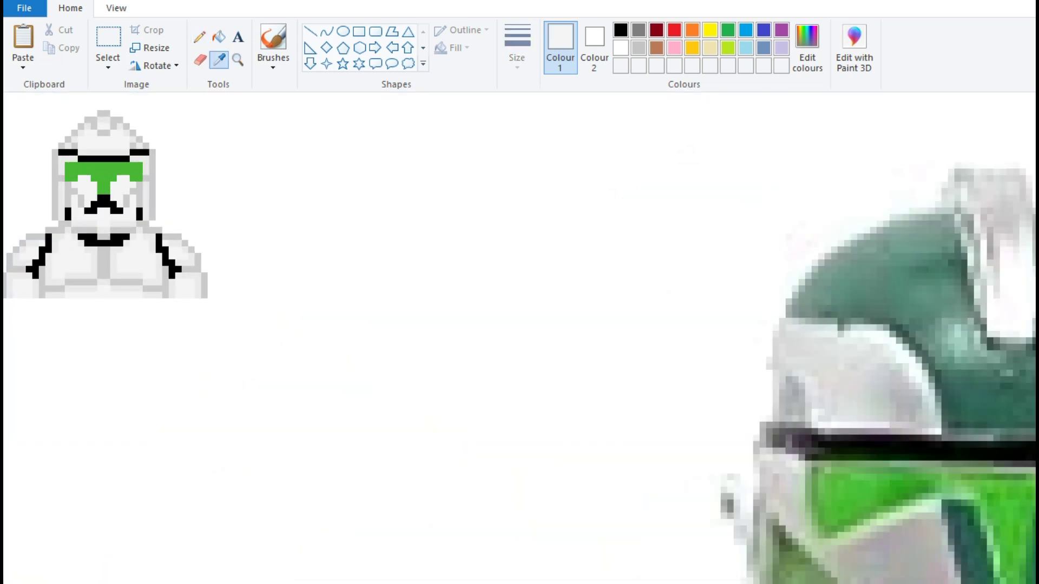
scroll(519, 336, "up", 1)
left_click(893, 271)
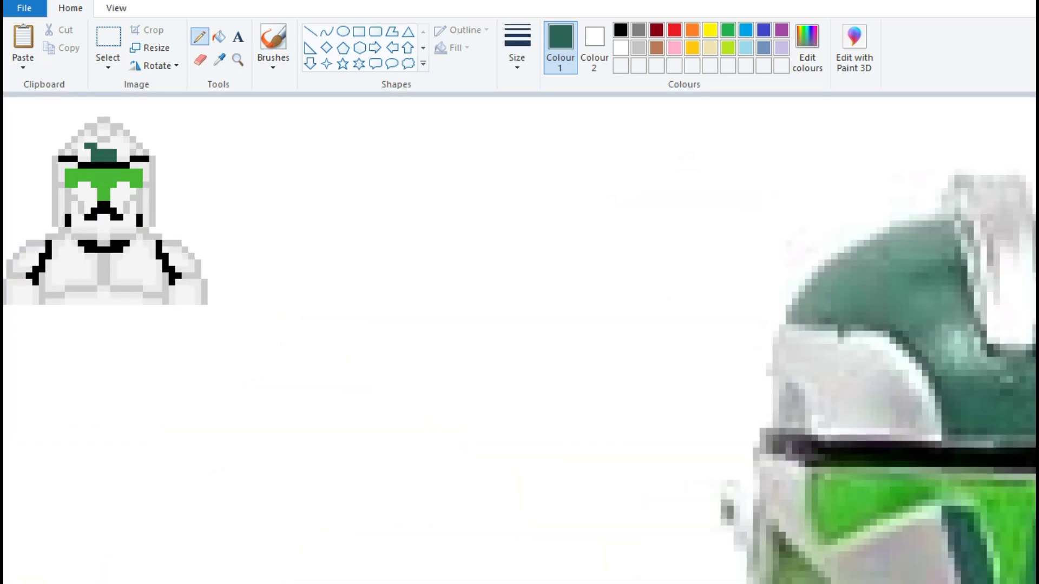
left_click(80, 139)
Step: Mix a darker green of red 31, green 71, blue 60 and shade the outer edges of the helmet's crown
left_click(219, 36)
left_click(806, 47)
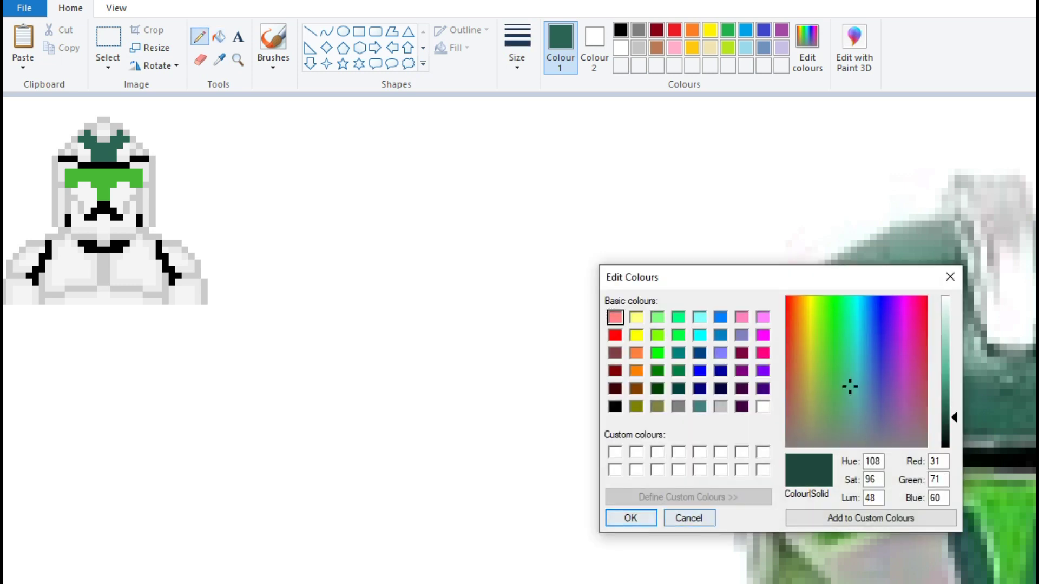
left_click(621, 517)
left_click(200, 36)
left_click(80, 132)
Step: Paint the nose stripes and chin in the helmet's dark green, and add light green cheek panels with darker green outer edges
left_click(219, 59)
left_click(103, 152)
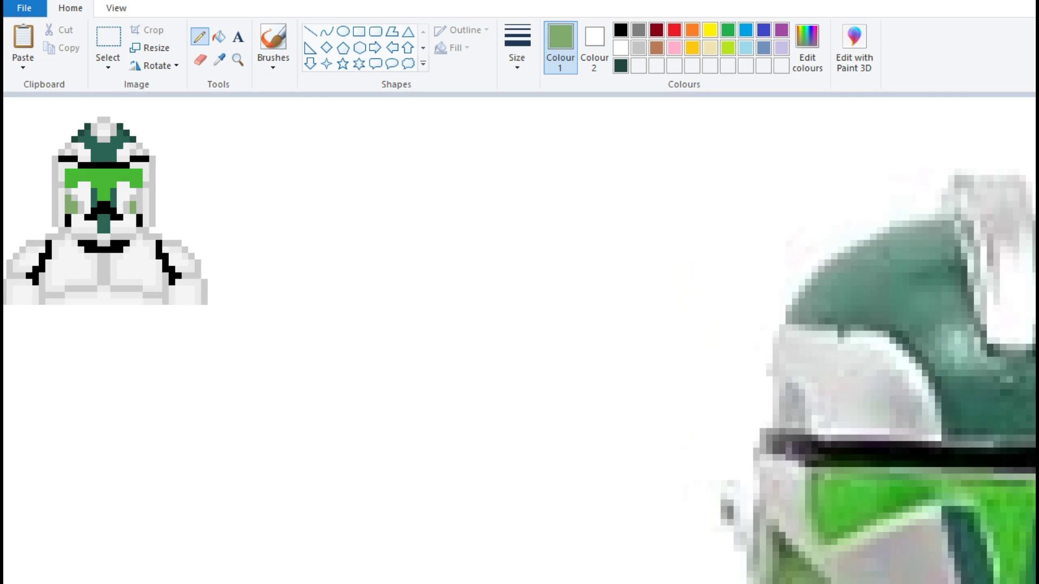
left_click(806, 48)
left_click(622, 517)
left_click_drag(152, 184, 151, 204)
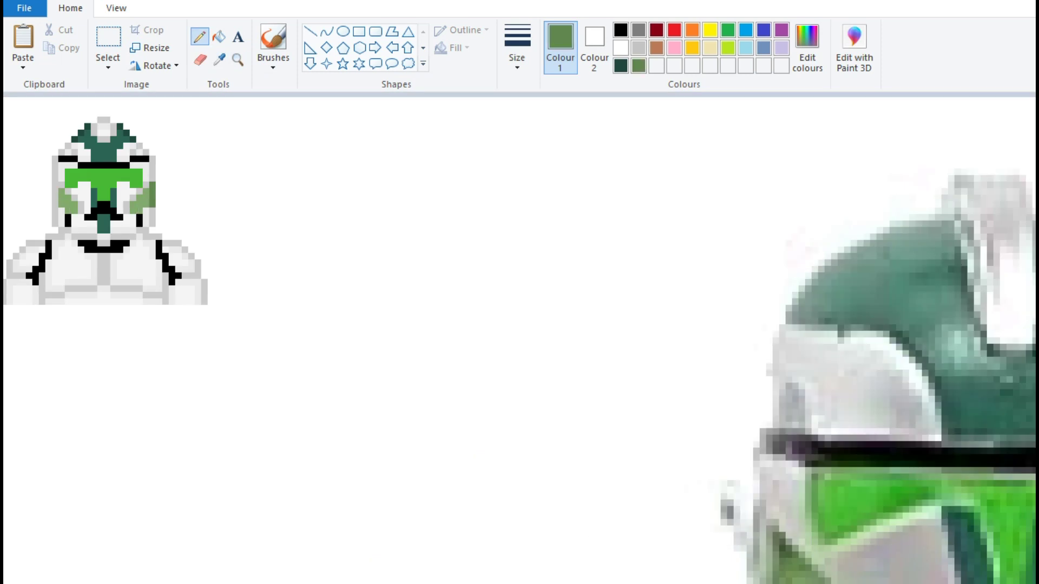
Step: Sample a grey from the reference photo and add it beside the black line on the clone's shoulder
scroll(519, 335, "down", 3)
scroll(520, 336, "up", 6)
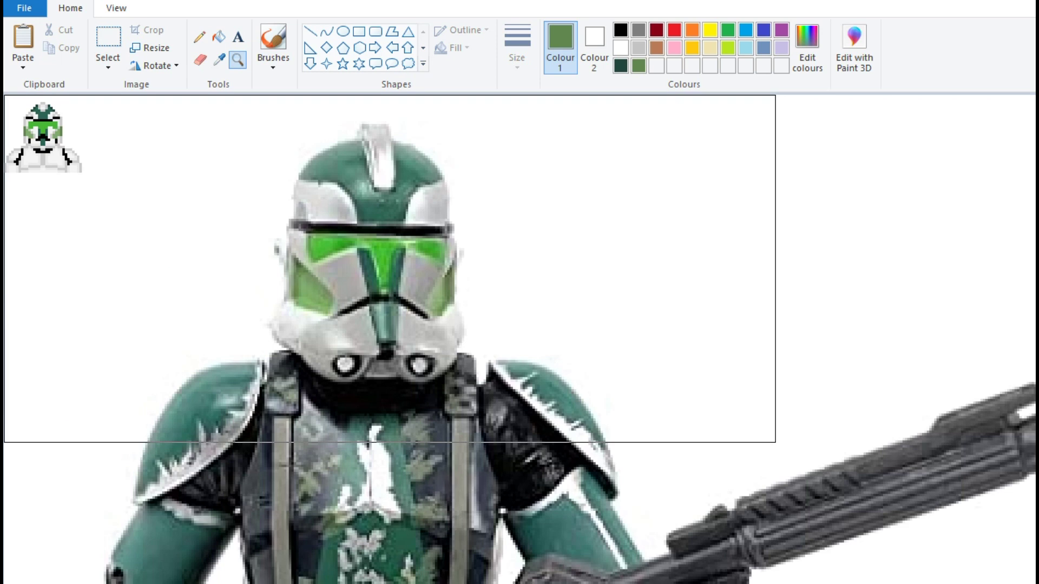
scroll(519, 337, "down", 3)
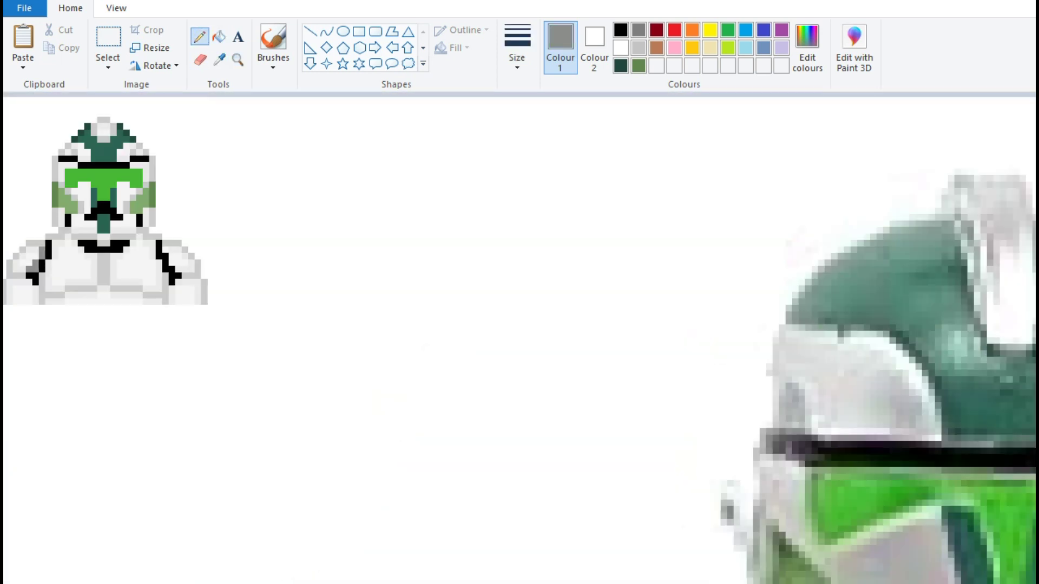
Step: Fill the clone's shoulder plate with the helmet's green and shade it with a darker mix
left_click(219, 59)
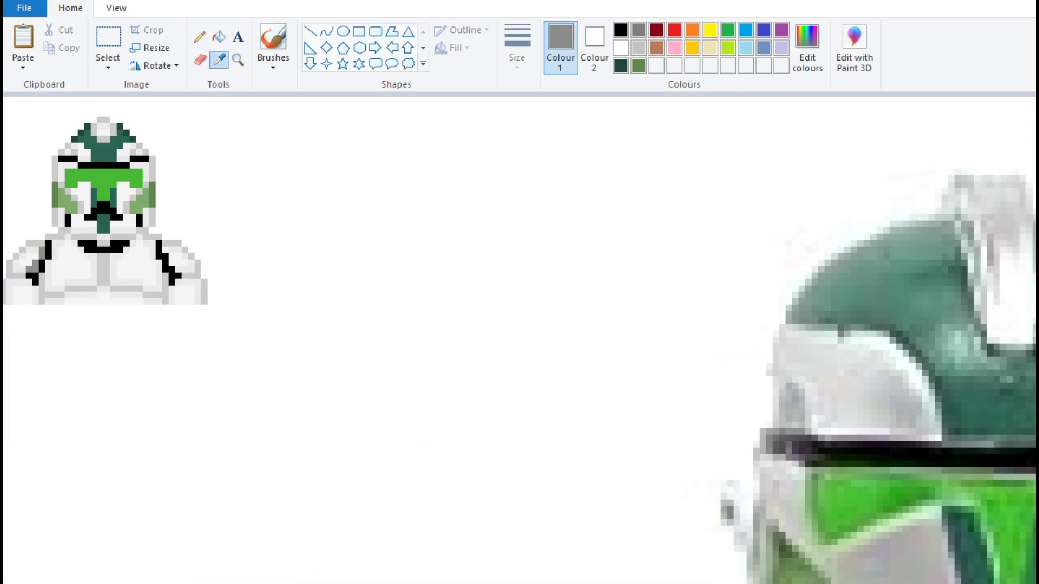
left_click(103, 152)
left_click(218, 37)
left_click(27, 258)
left_click(806, 48)
left_click(621, 517)
left_click(19, 265)
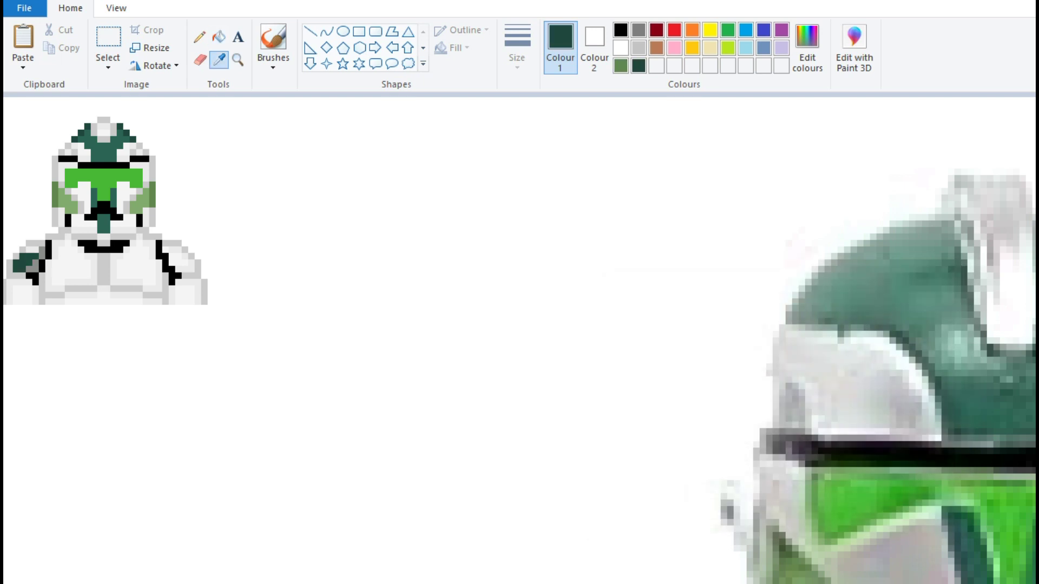
Step: Mix a still darker green for the shoulder edge and upper chest stripe, and paint the lower chest centre in helmet green
left_click(806, 47)
key("Return")
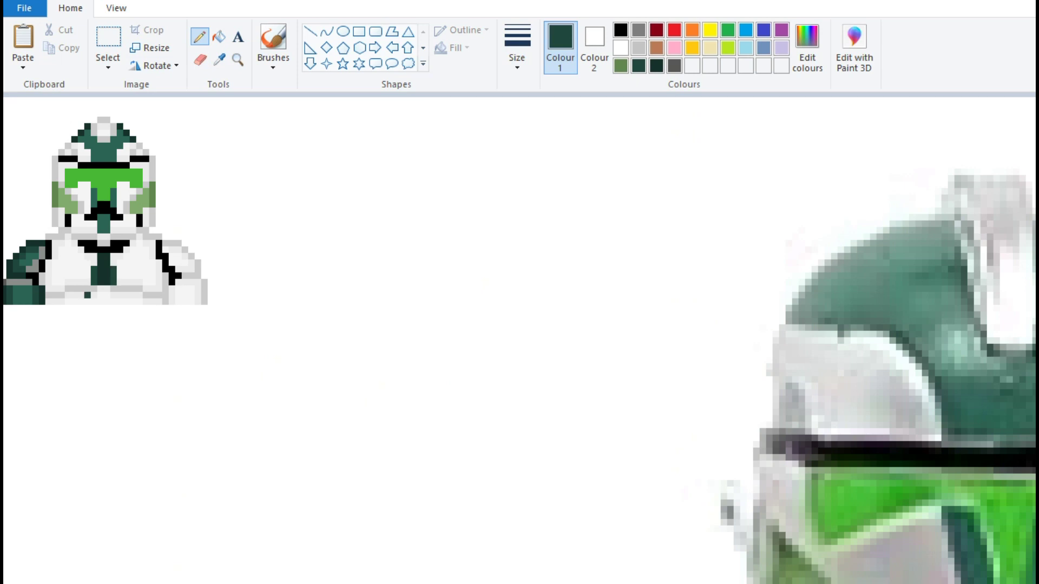
left_click(103, 224)
left_click_drag(85, 299, 103, 302)
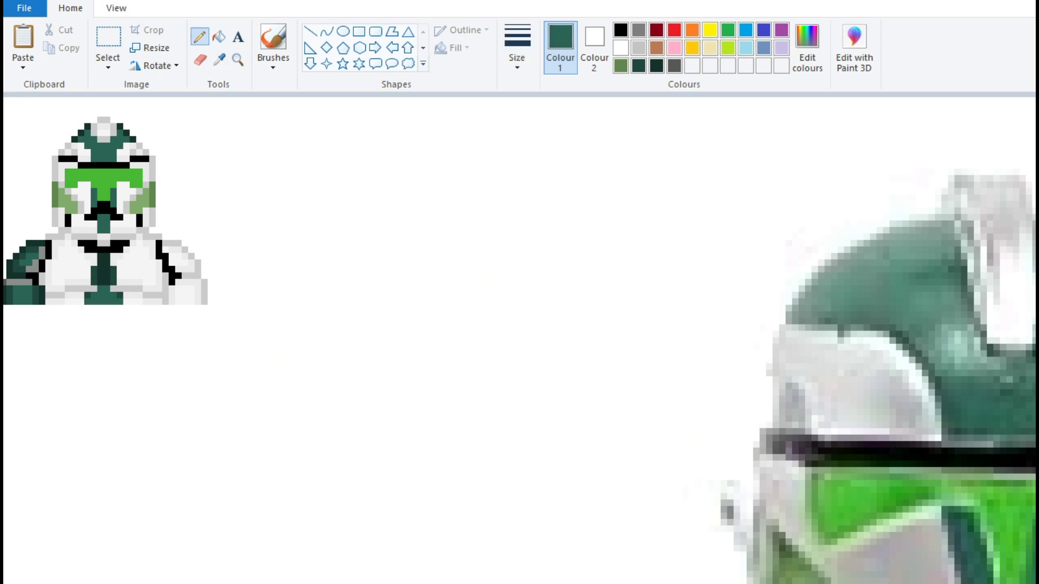
Step: Paint one half of the clone's chest as a black and dark grey camouflage vest with a light grey strap, following the photo
left_click(219, 59)
left_click(104, 208)
scroll(519, 335, "down", 3)
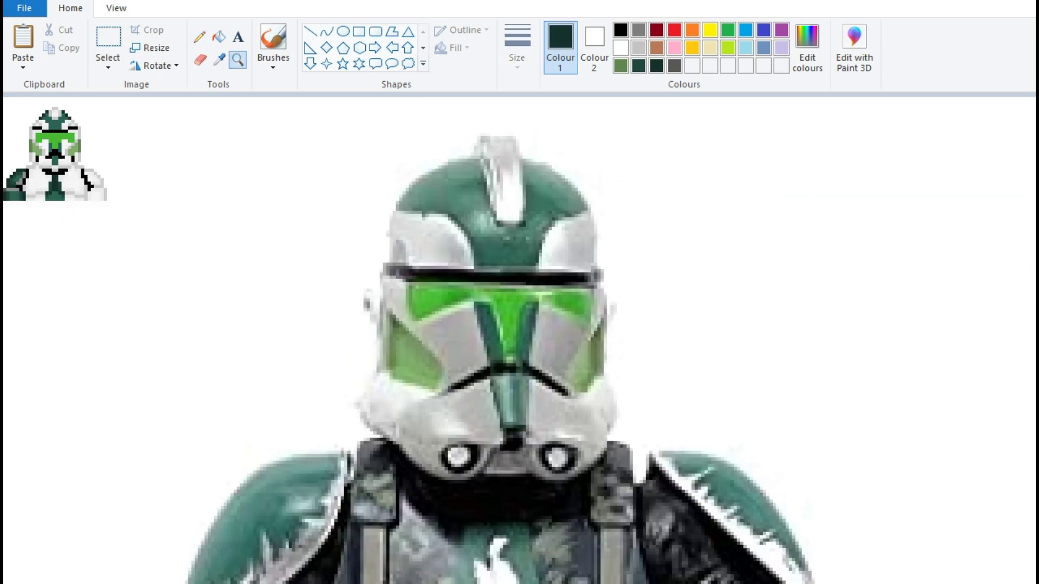
scroll(520, 336, "up", 3)
left_click(238, 59)
left_click(109, 162)
left_click(200, 36)
left_click(620, 30)
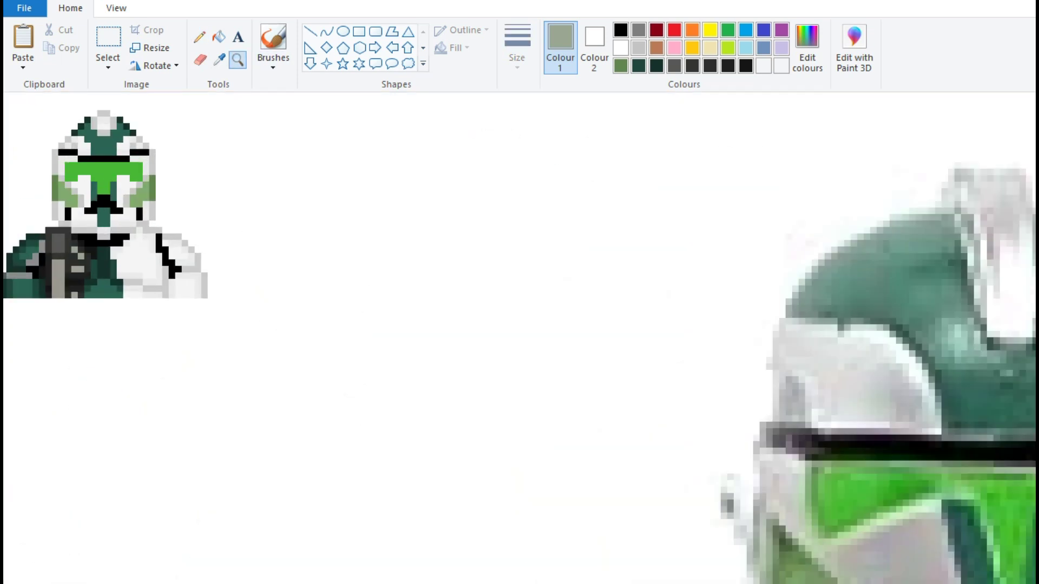
Step: Select the finished half of the clone portrait and flip it horizontally
left_click(107, 38)
left_click_drag(5, 119, 100, 303)
right_click(85, 226)
mouse_move(128, 367)
left_click(254, 439)
left_click(237, 60)
right_click(162, 216)
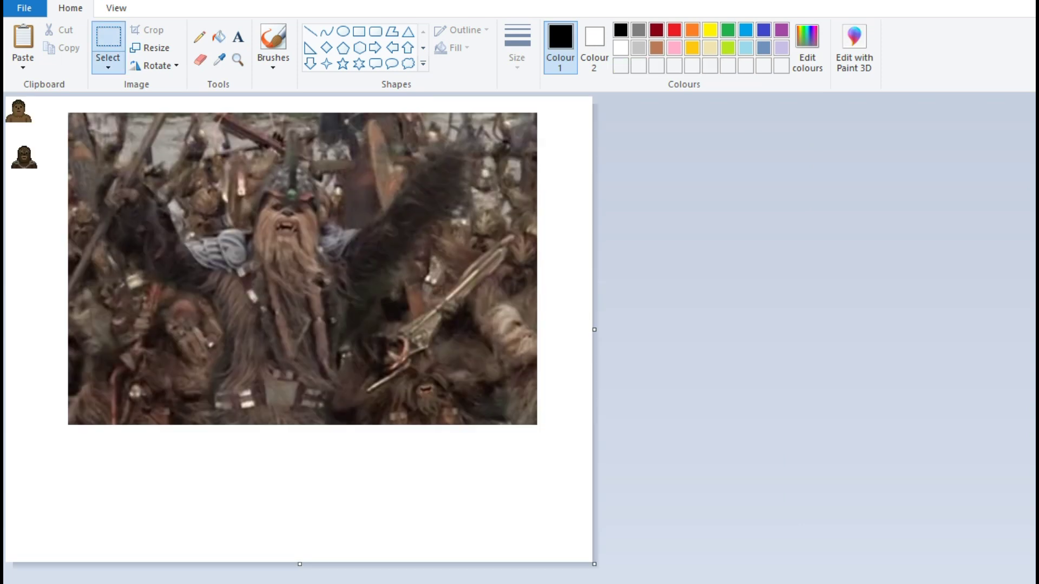
Step: Draw two vertical braid lines on the brown Wookiee's chest in the dark brown sampled from the lower portrait
key("ctrl+Page_Up")
key("ctrl+Page_Up")
key("ctrl+Page_Up")
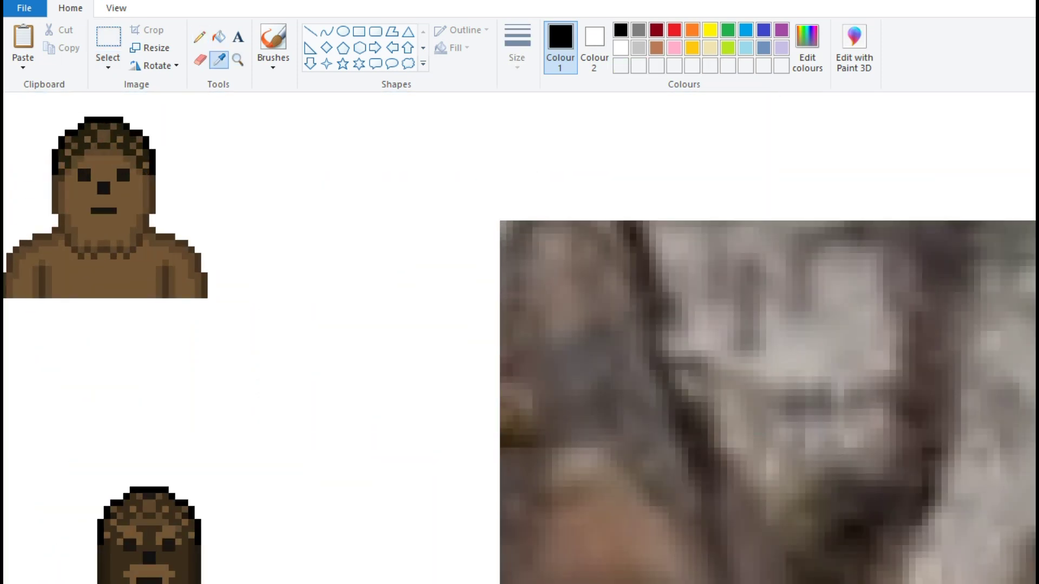
left_click(142, 533)
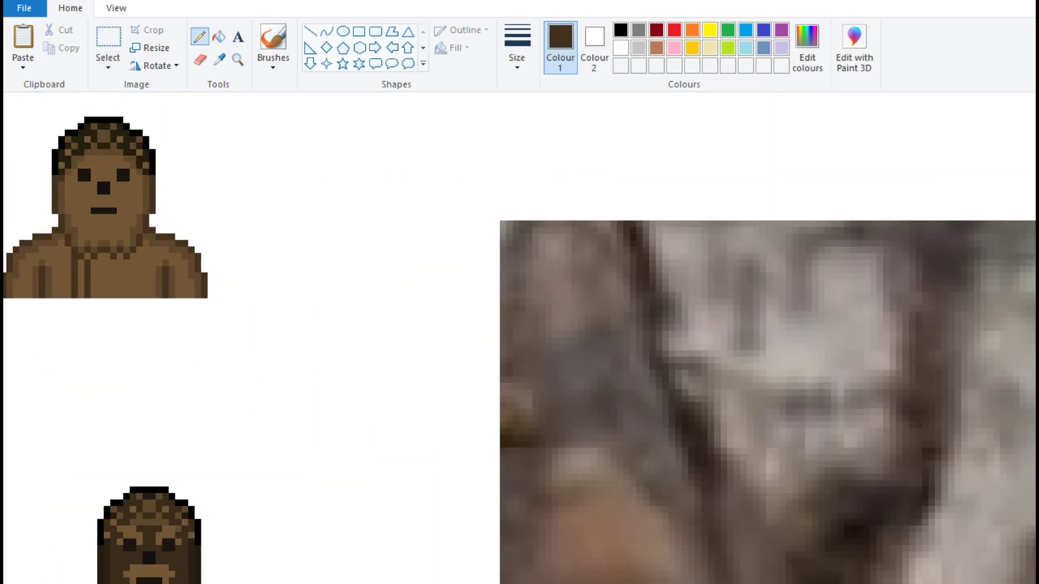
Step: Add a grey bead across the braid on the brown Wookiee's chest
key("ctrl+Page_Down")
key("ctrl+Page_Down")
key("ctrl+Page_Up")
key("ctrl+Page_Up")
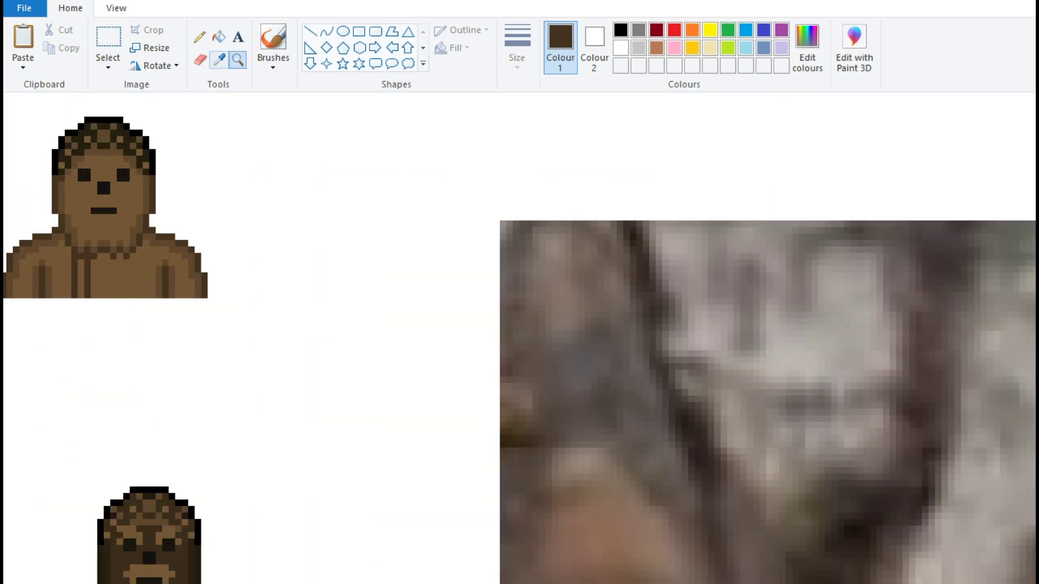
left_click(81, 282)
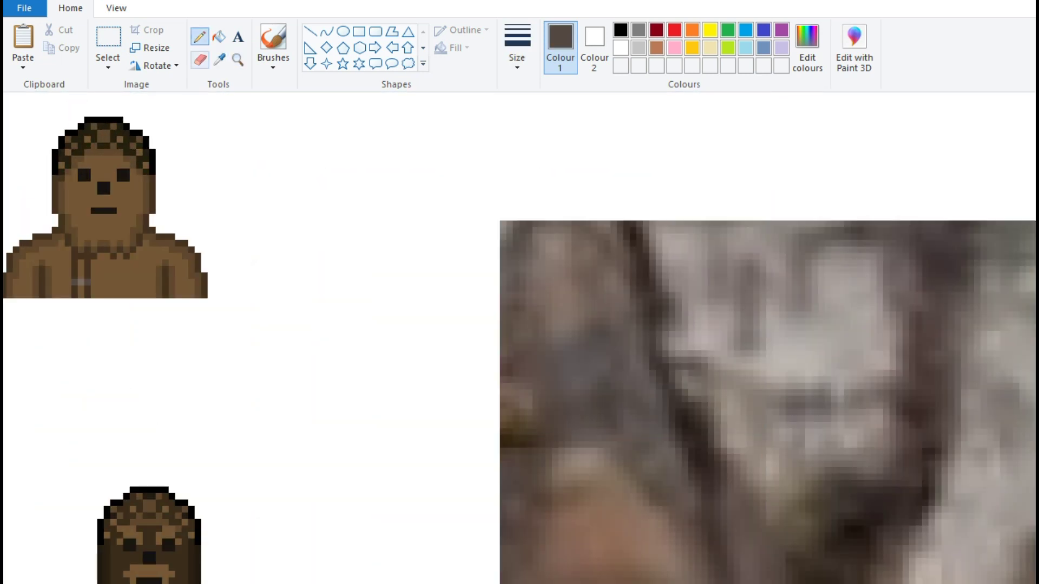
Step: Add a matching beaded braid on the other side of the brown Wookiee's chest
key("ctrl+Page_Down")
key("ctrl+Page_Up")
key("ctrl+Page_Up")
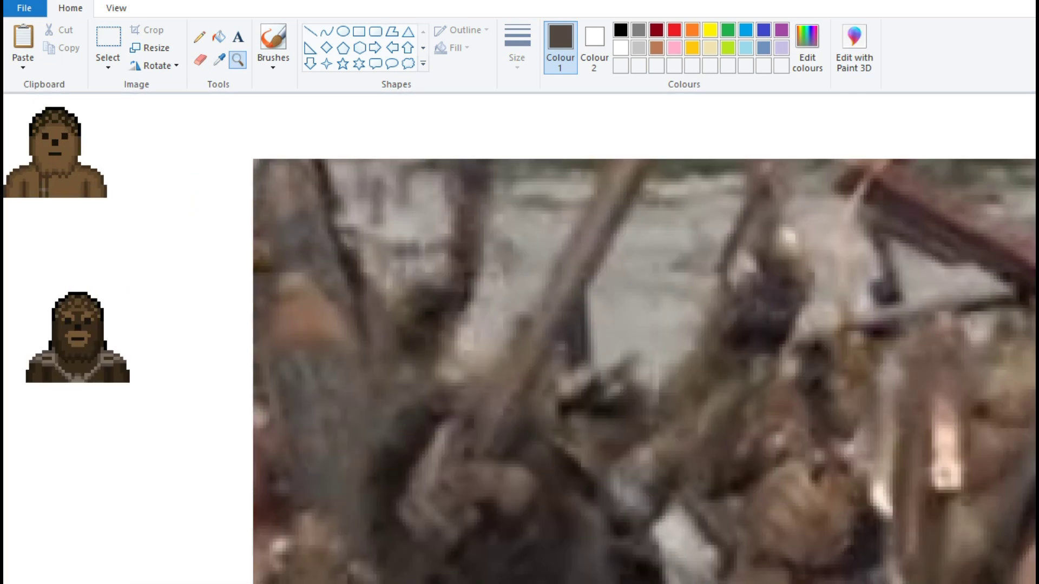
key("ctrl+Page_Down")
left_click(108, 38)
right_click(18, 127)
key("Escape")
Step: Move a copy of the lower portrait's shoulder pad onto blank canvas and clear the fur pixels around it
scroll(59, 449, "down", 3)
left_click_drag(59, 448, 306, 350)
scroll(307, 350, "up", 3)
left_click(218, 36)
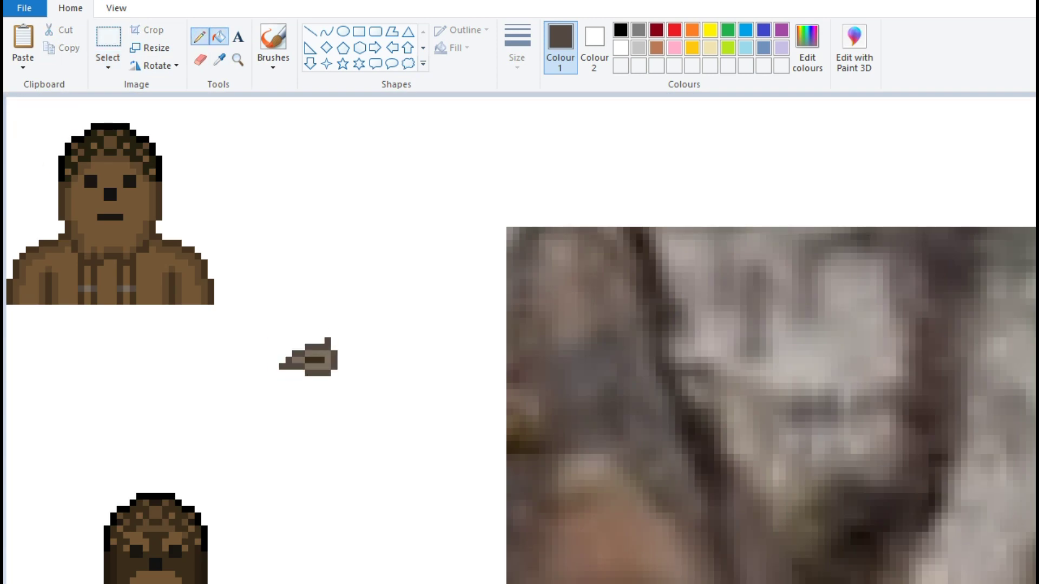
Step: Place the copied shoulder pads on both shoulders of the brown Wookiee portrait
left_click(107, 38)
key("ctrl+z")
key("Escape")
left_click_drag(289, 335, 40, 112)
right_click(40, 112)
key("Escape")
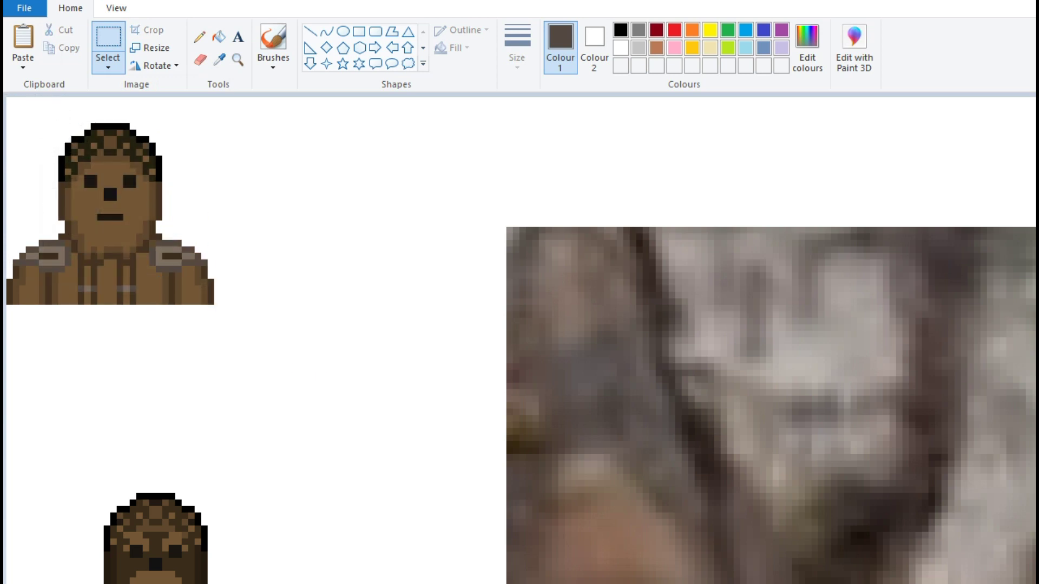
Step: Mix a dark reddish brown with red 68, green 41 and blue 40 as the drawing colour
scroll(519, 336, "down", 3)
left_click(238, 59)
right_click(563, 324)
left_click(33, 100)
left_click(656, 30)
left_click(807, 49)
left_click_drag(925, 330, 788, 418)
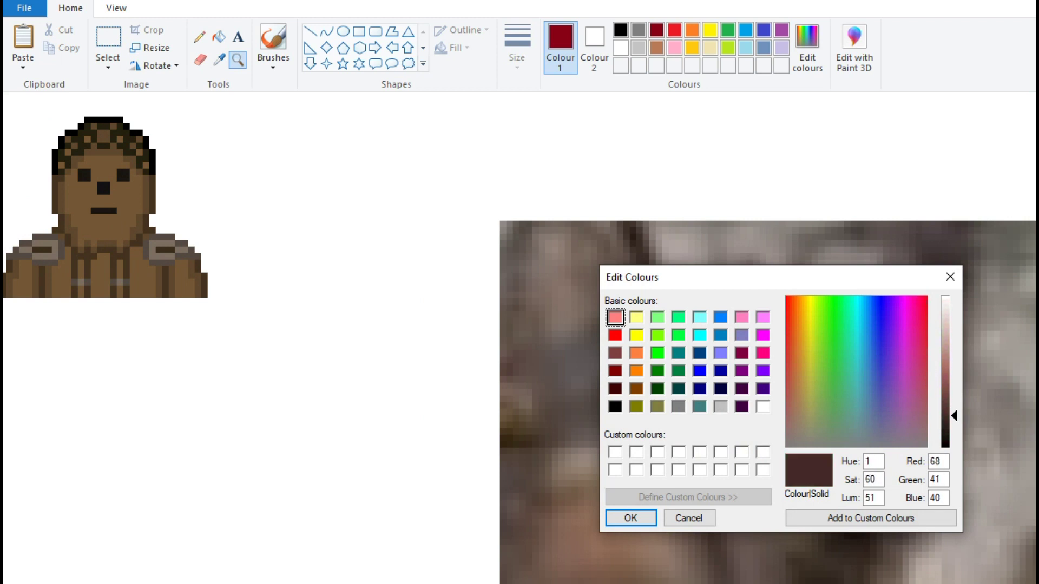
left_click(630, 518)
Step: Draw dark reddish-brown straps on both sides of the brown Wookiee's chest, joined by a band at the lower centre
left_click(199, 36)
left_click(62, 269)
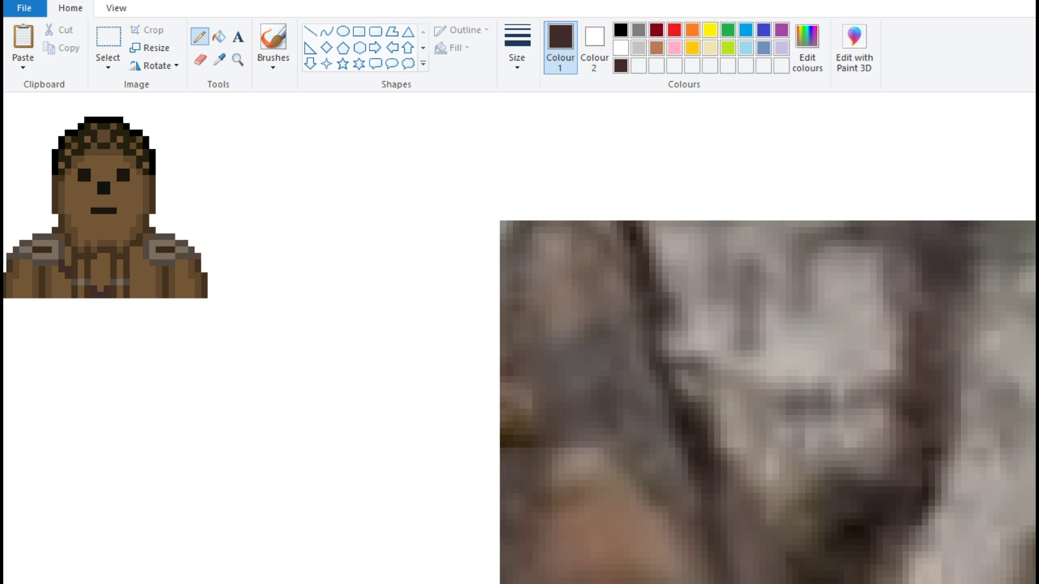
left_click(109, 38)
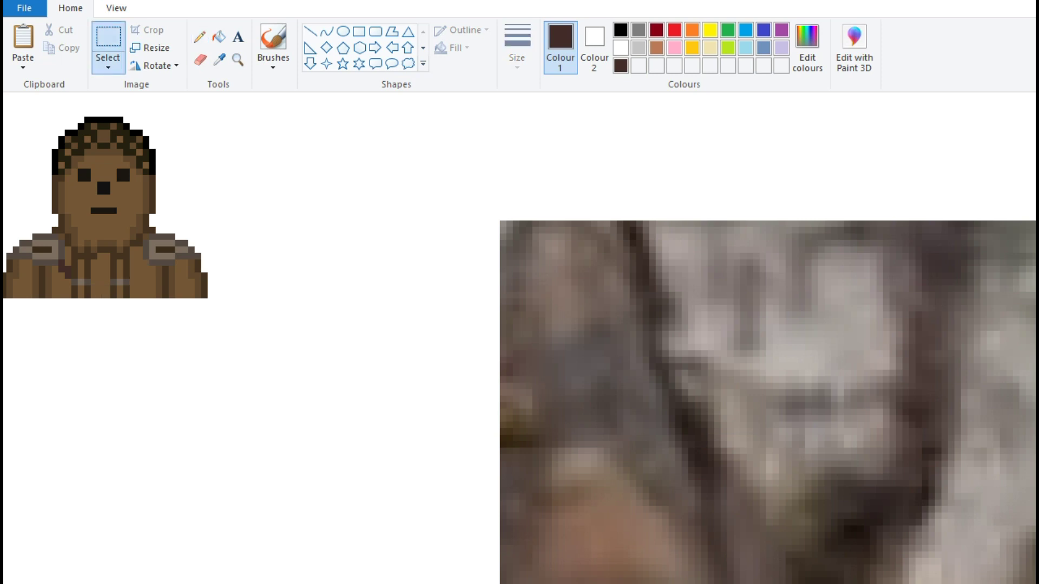
left_click(199, 37)
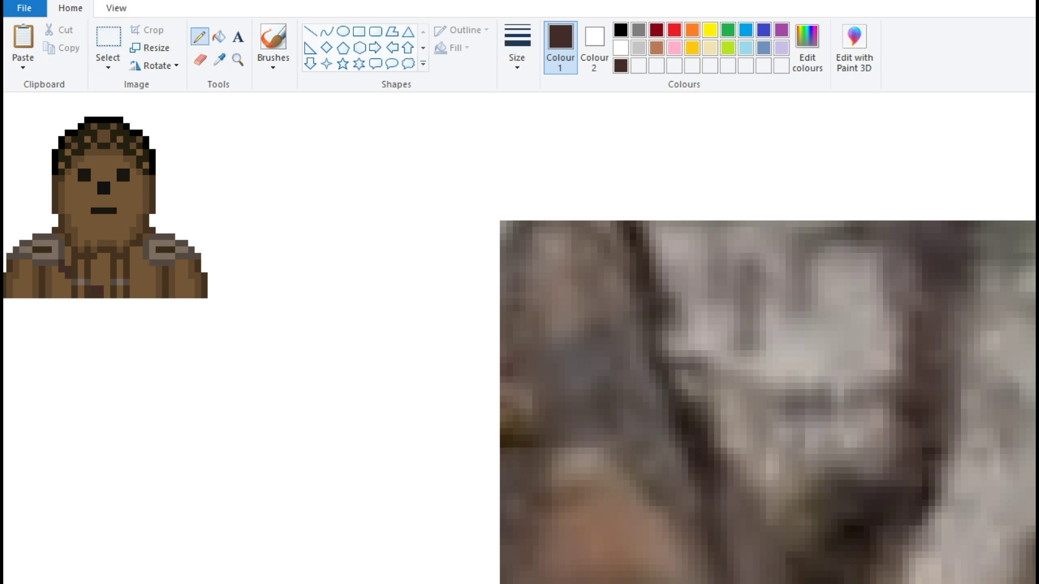
left_click(108, 38)
right_click(64, 204)
key("Escape")
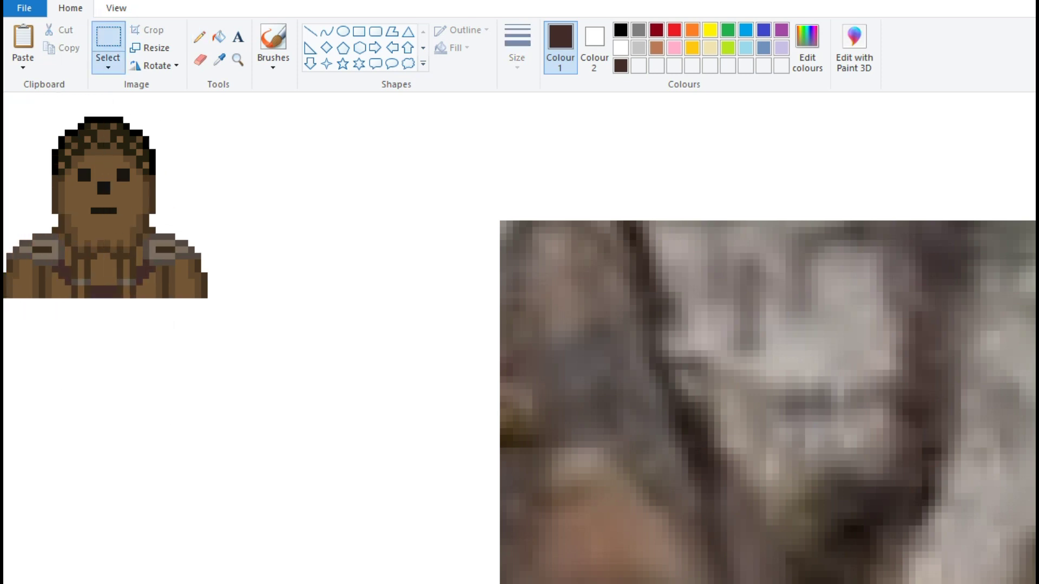
Step: Fill the patterned hair inside the brown Wookiee's black head outline with white
left_click(237, 59)
right_click(162, 216)
right_click(391, 270)
left_click(390, 270)
left_click(218, 36)
right_click(102, 139)
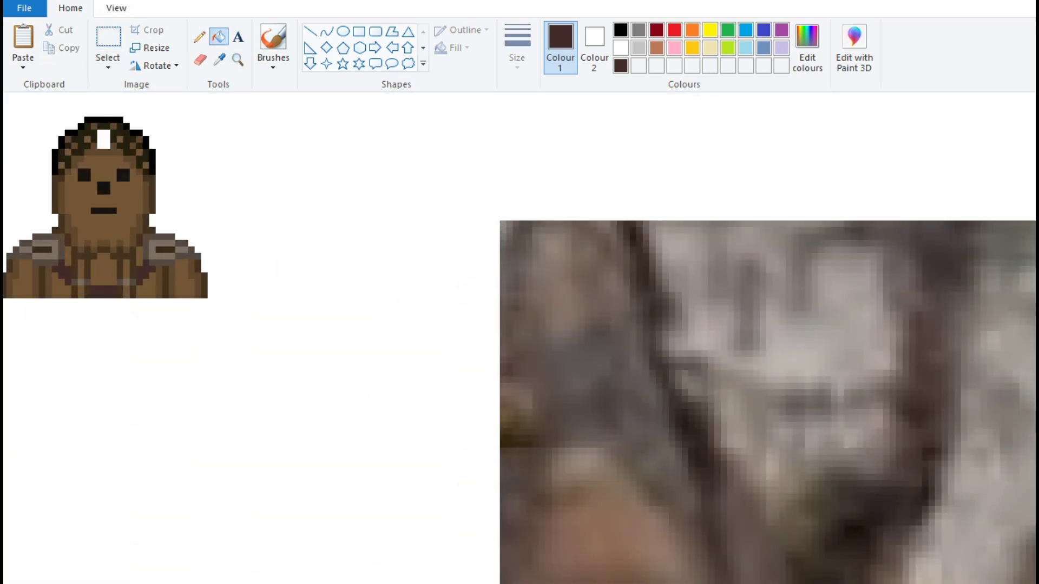
right_click(83, 139)
right_click(67, 155)
right_click(67, 142)
right_click(116, 132)
right_click(103, 149)
right_click(135, 145)
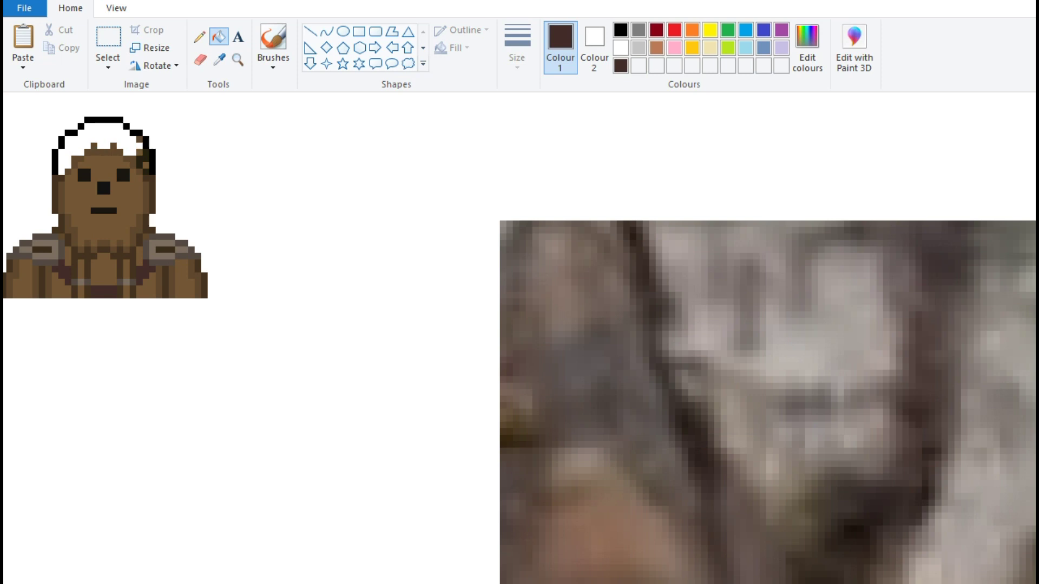
right_click(138, 152)
Step: Draw a black helmet edge across the brow and a pointed spike outline on top of the head
left_click(199, 36)
left_click(621, 29)
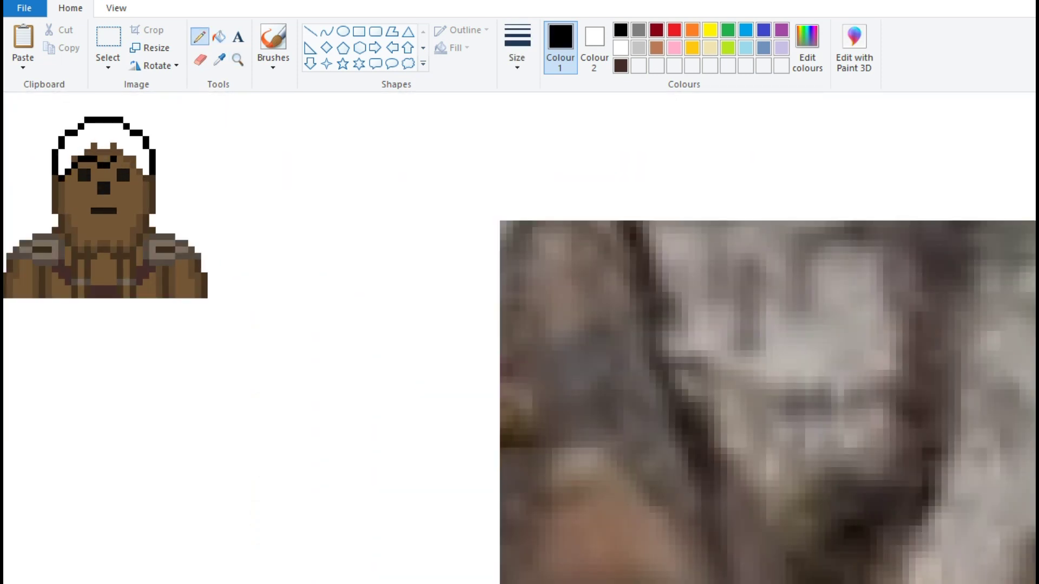
scroll(113, 120, "down", 1)
scroll(113, 120, "up", 1)
left_click(113, 120)
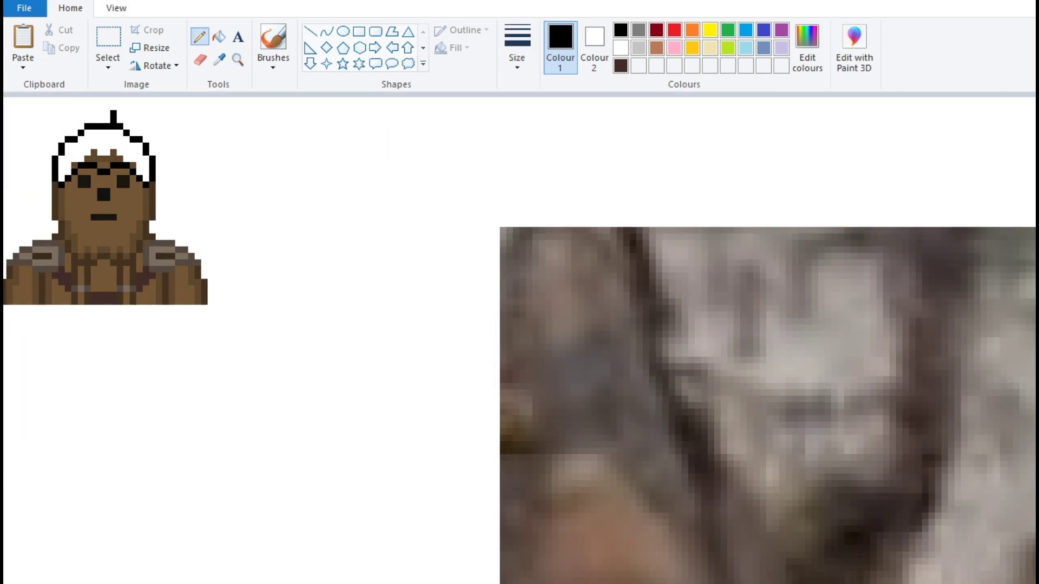
scroll(379, 270, "down", 1)
Step: Colour the helmet's spike olive grey, its jewel pale green and its brow pink with shades sampled from the reference photo
left_click(237, 60)
left_click(219, 59)
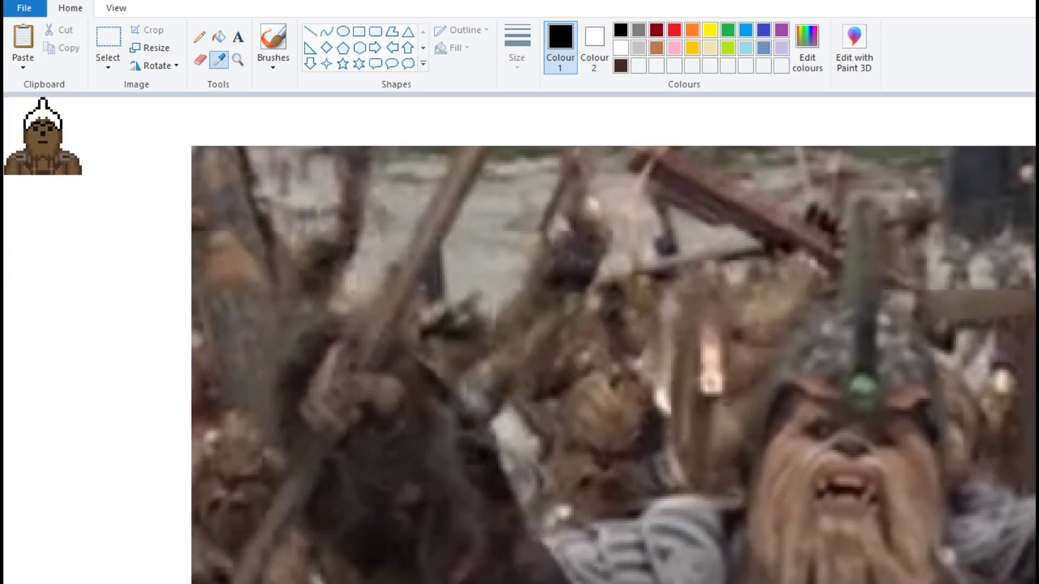
left_click(541, 325)
left_click(238, 59)
left_click(389, 269)
left_click(103, 162)
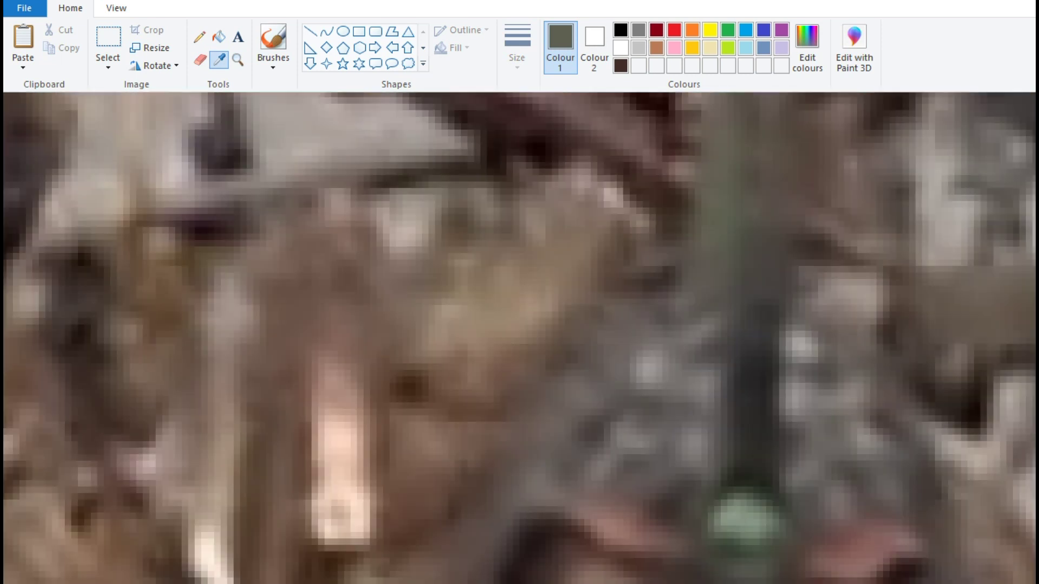
left_click(103, 130)
left_click(103, 156)
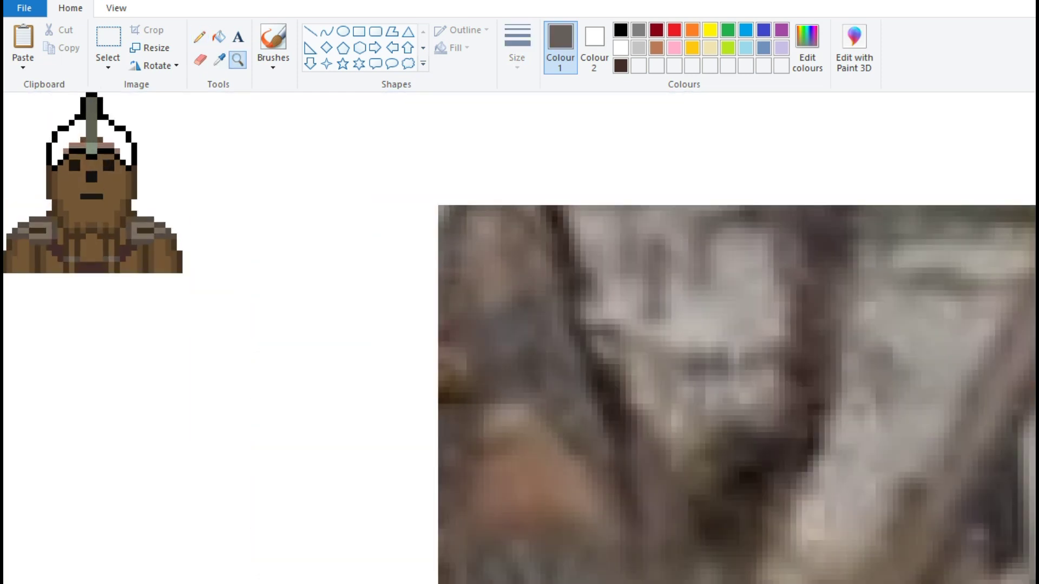
Step: Shade the edges of the grey helmet shell and recolour its black outline with a darker mixed shade
key("Return")
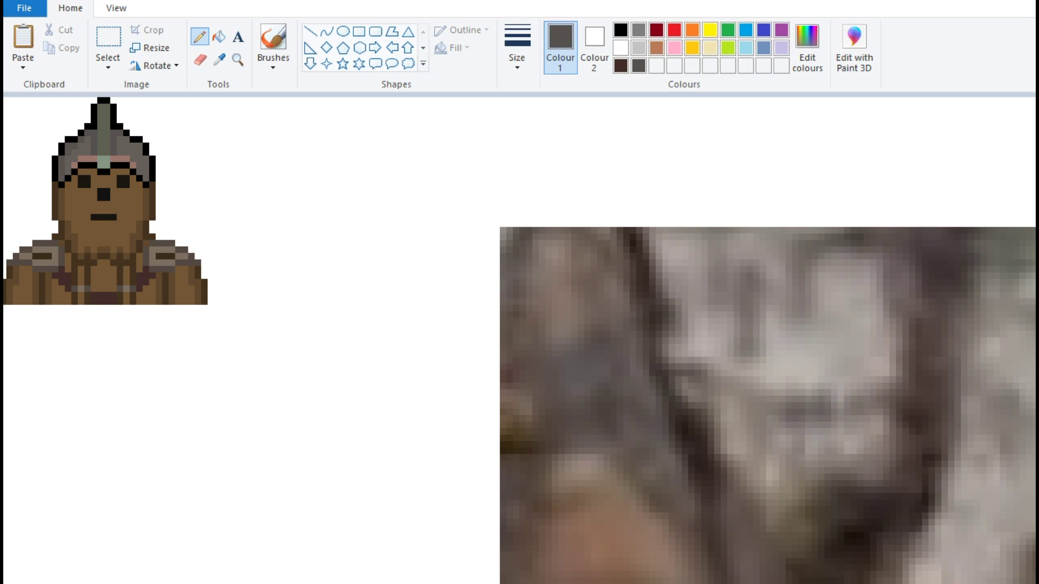
left_click(807, 49)
key("Return")
left_click(219, 36)
left_click(84, 167)
left_click(103, 227)
key("ctrl+z")
left_click(55, 169)
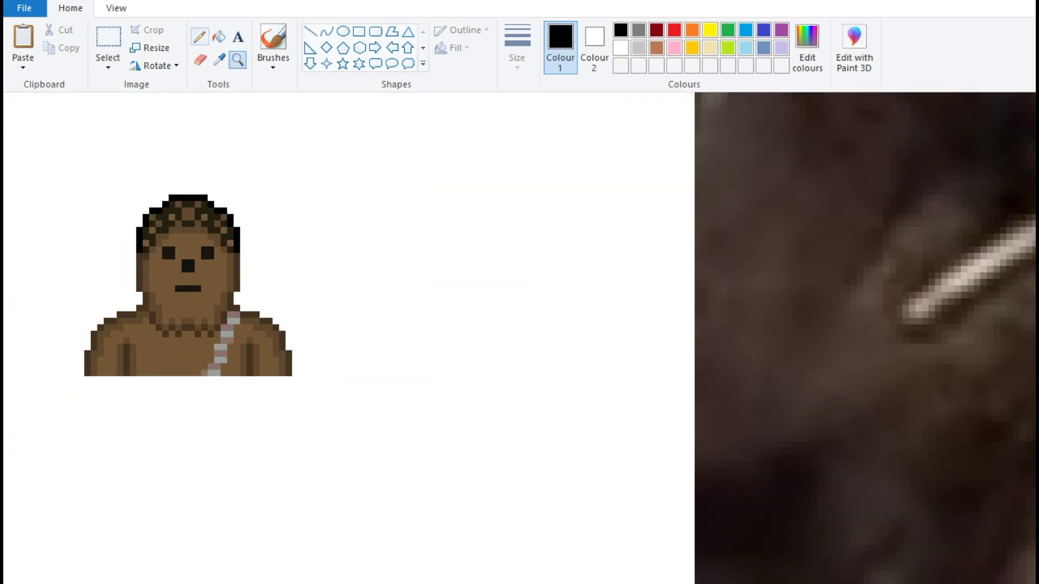
Step: Place a horizontally mirrored copy of the bandolier on the other side of the second Wookiee's chest
left_click(107, 38)
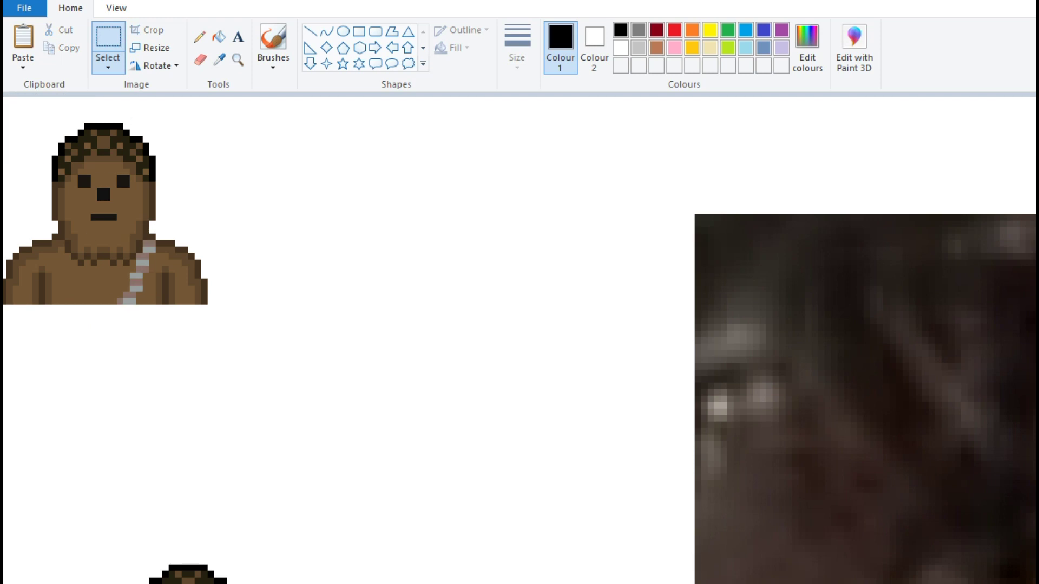
right_click(21, 137)
mouse_move(76, 275)
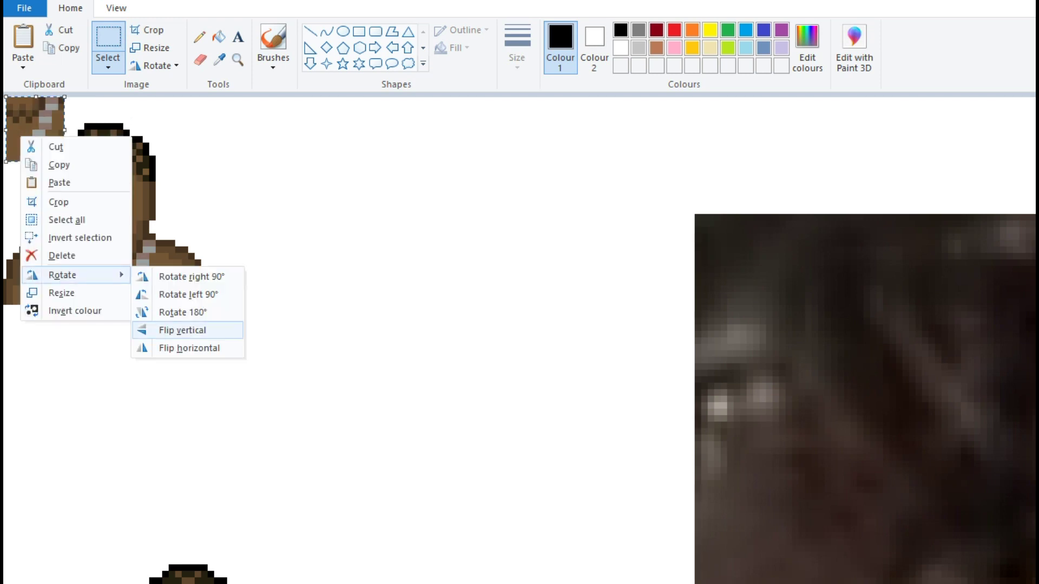
left_click(62, 256)
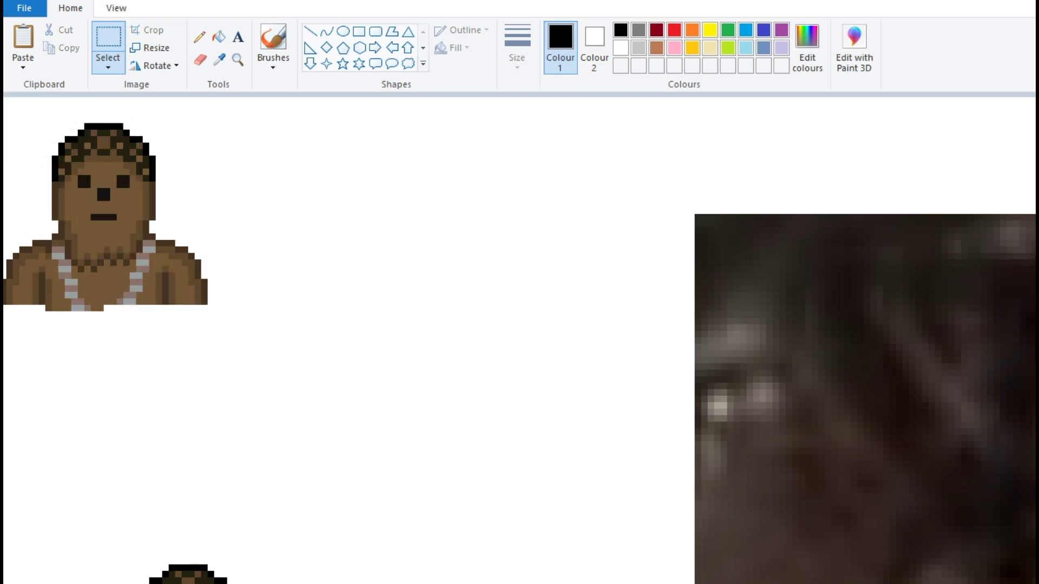
Step: Fill the patterned hair on the bandoliered Wookiee's head with white
left_click(218, 36)
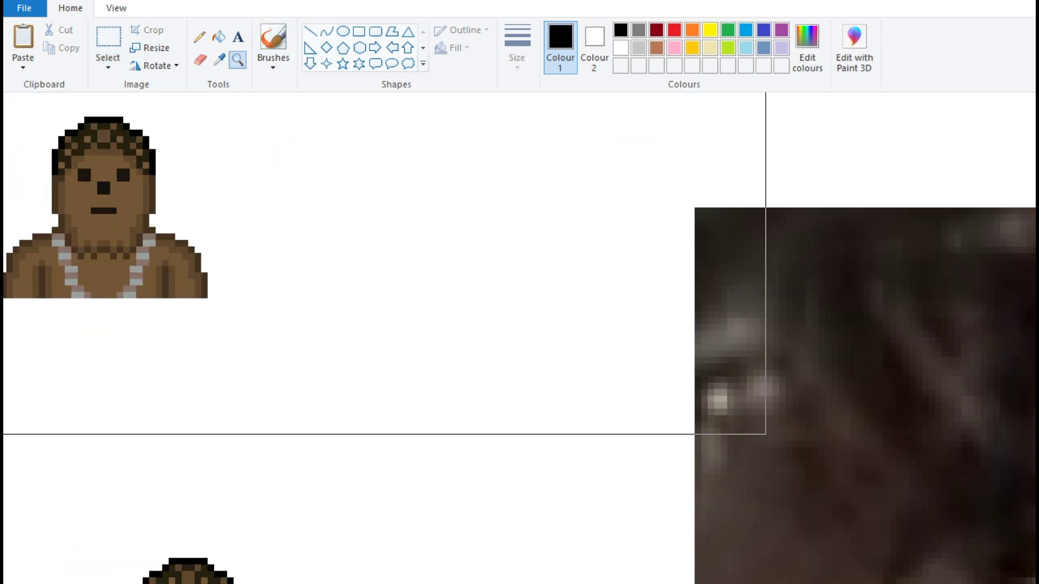
left_click(81, 146)
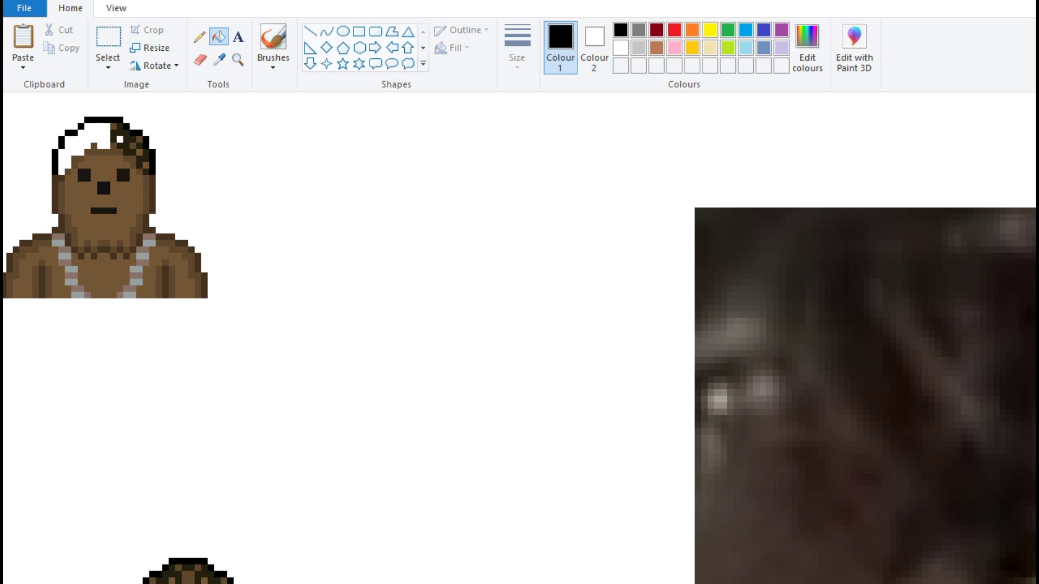
right_click(124, 141)
right_click(141, 160)
Step: Repaint the cleared head with the Wookiee's own fur browns, using the darker brown along its rim
left_click(219, 59)
left_click(102, 228)
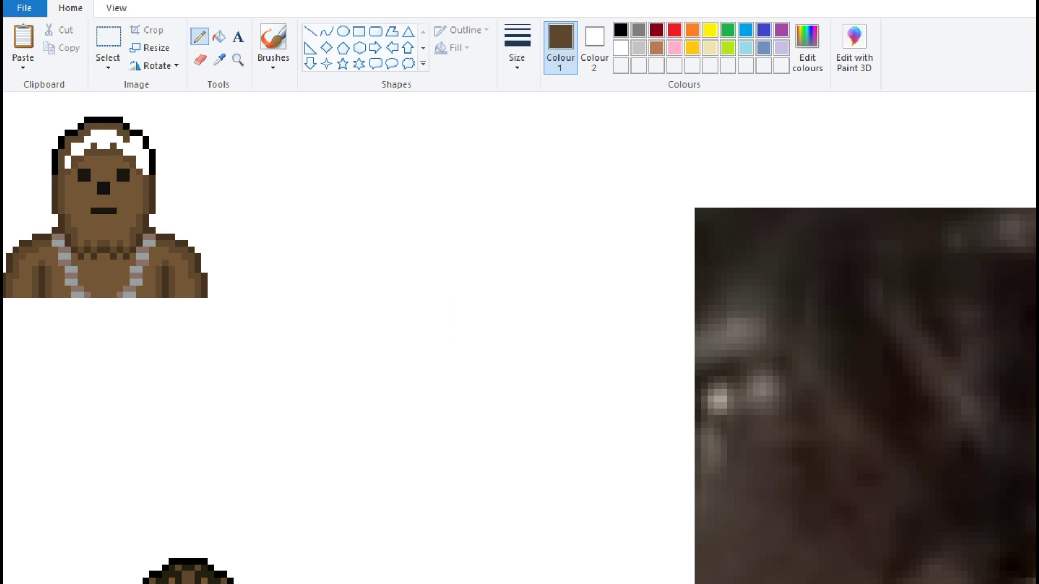
left_click(130, 162)
left_click_drag(128, 144, 139, 172)
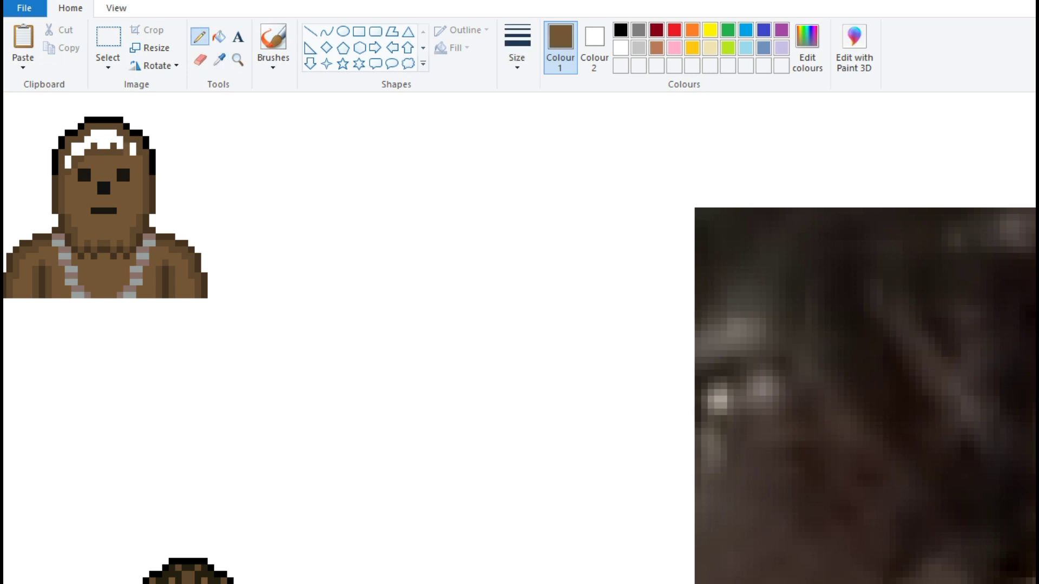
left_click(219, 36)
left_click(97, 141)
Step: Recolour the black outline around the top of the head with the fur's dark outline brown
left_click(219, 59)
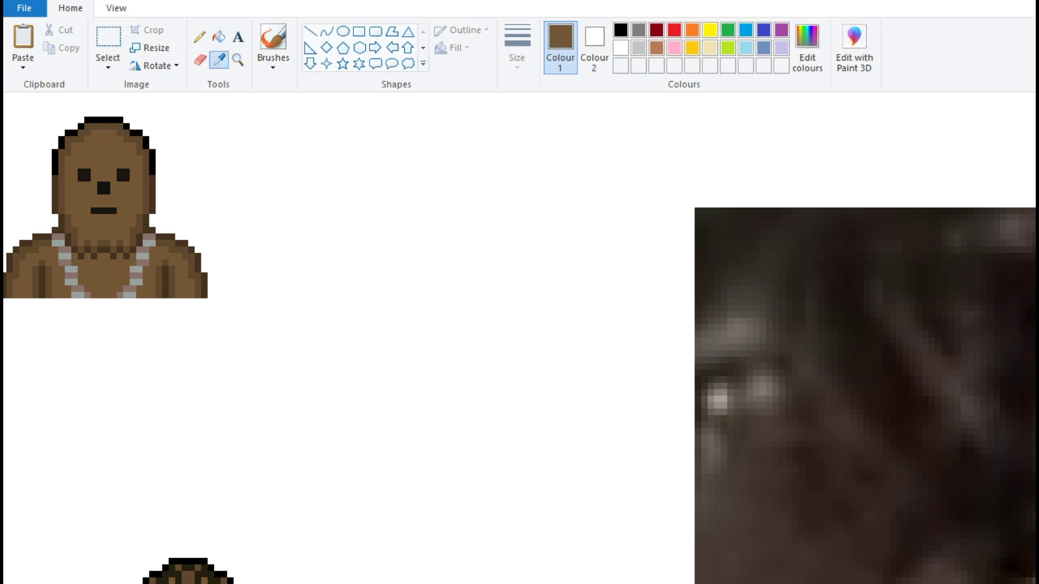
left_click(140, 140)
left_click(237, 59)
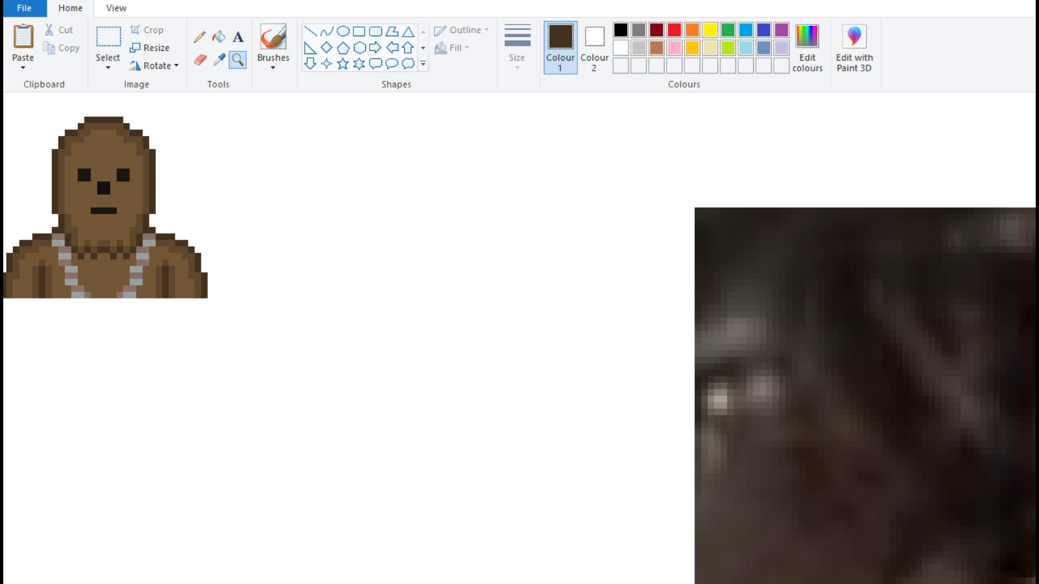
Step: Fill the Wookiee's face, chest and arms with a dark greyish brown sampled from the reference photo
right_click(324, 325)
left_click(33, 119)
left_click(219, 59)
scroll(324, 324, "up", 1)
left_click(219, 36)
left_click(81, 206)
left_click(32, 282)
left_click(174, 281)
Step: Mix a darker brown, put a sample pixel beside the portrait and fill the mid-tone fur shading with it
left_click(807, 46)
left_click(621, 517)
left_click(198, 158)
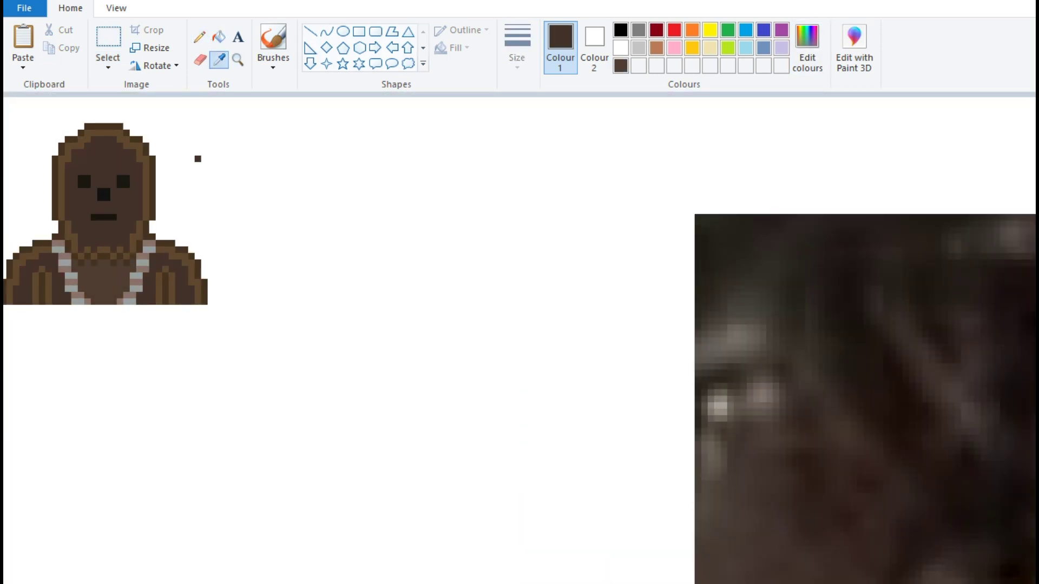
left_click(172, 289)
left_click(179, 276)
left_click(137, 236)
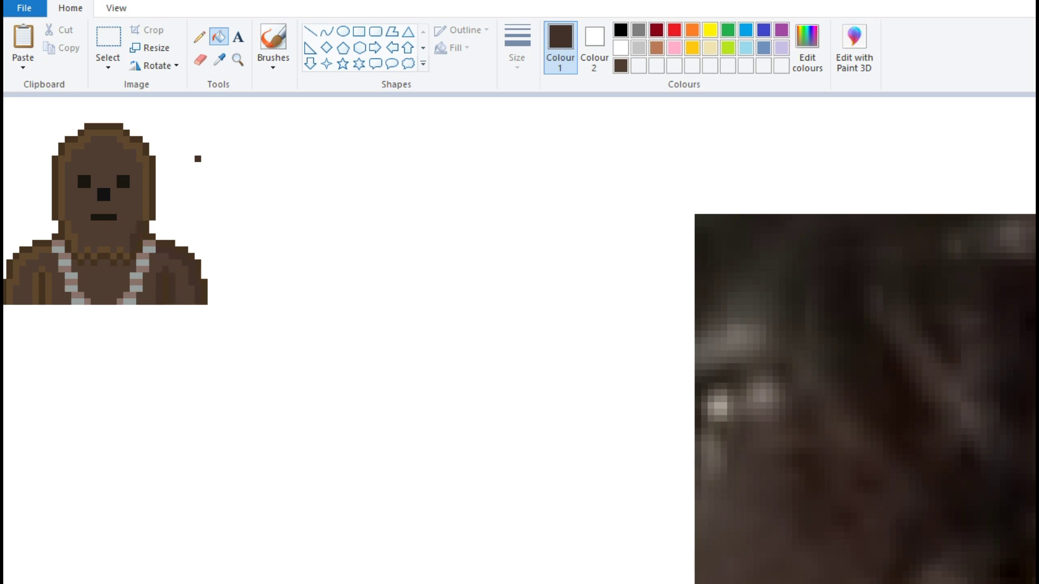
left_click(81, 257)
left_click(103, 178)
scroll(325, 325, "left", 1)
left_click(36, 289)
left_click(26, 271)
Step: Mix a near-black brown and fill the Wookiee's arm creases, neck fringe and fur outline with it
left_click(807, 46)
key("Return")
left_click(48, 289)
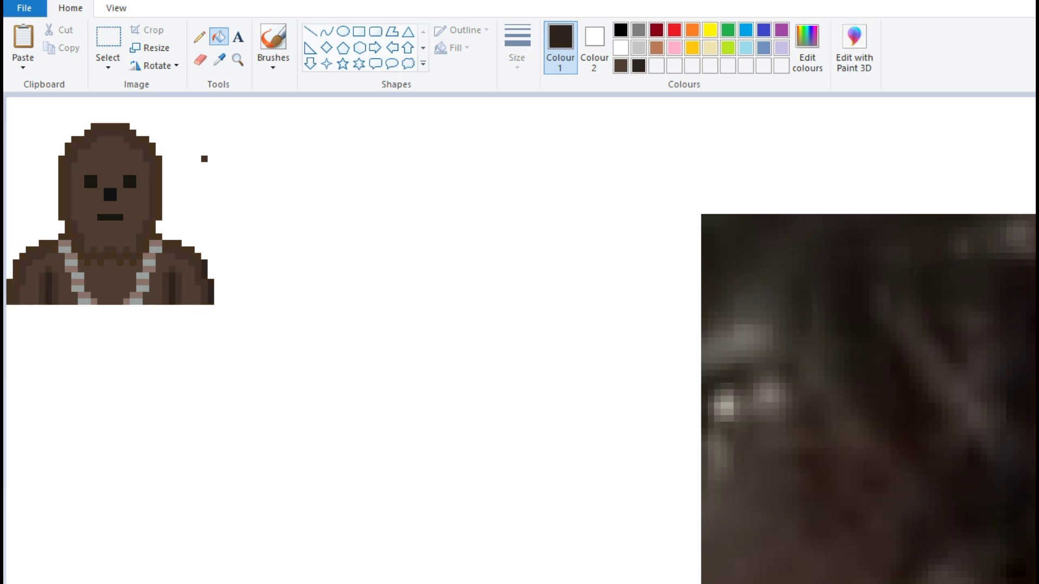
left_click(113, 259)
left_click(97, 256)
left_click(62, 189)
left_click(68, 150)
left_click(433, 163)
key("ctrl+z")
Step: Remove the sample pixel beside the dark Wookiee portrait
left_click(108, 40)
left_click_drag(197, 130, 251, 204)
left_click(237, 59)
right_click(222, 163)
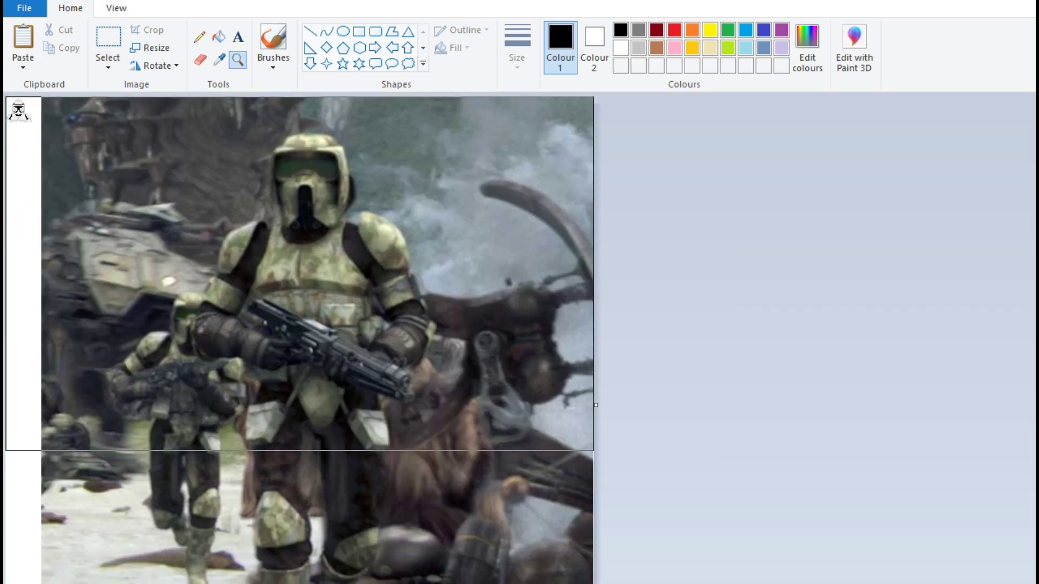
Step: Paint over the crest details on top of the white clone helmet with the portrait's own light armour colours
key("ctrl+Page_Up")
key("ctrl+Page_Up")
key("ctrl+Page_Up")
key("ctrl+Page_Up")
key("ctrl+Page_Up")
key("ctrl+Page_Up")
key("ctrl+Page_Up")
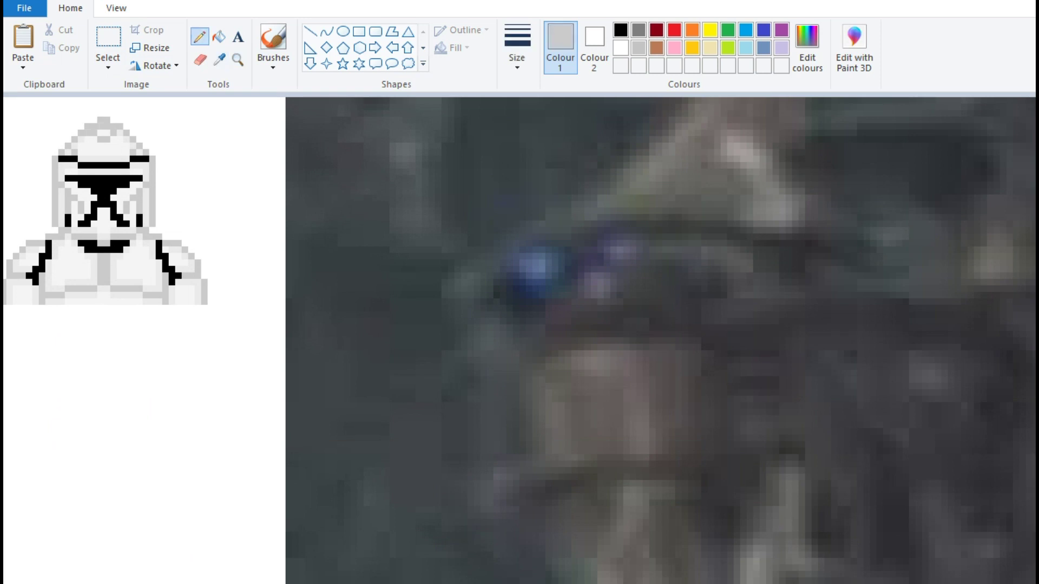
left_click(219, 59)
left_click(110, 136)
left_click(219, 60)
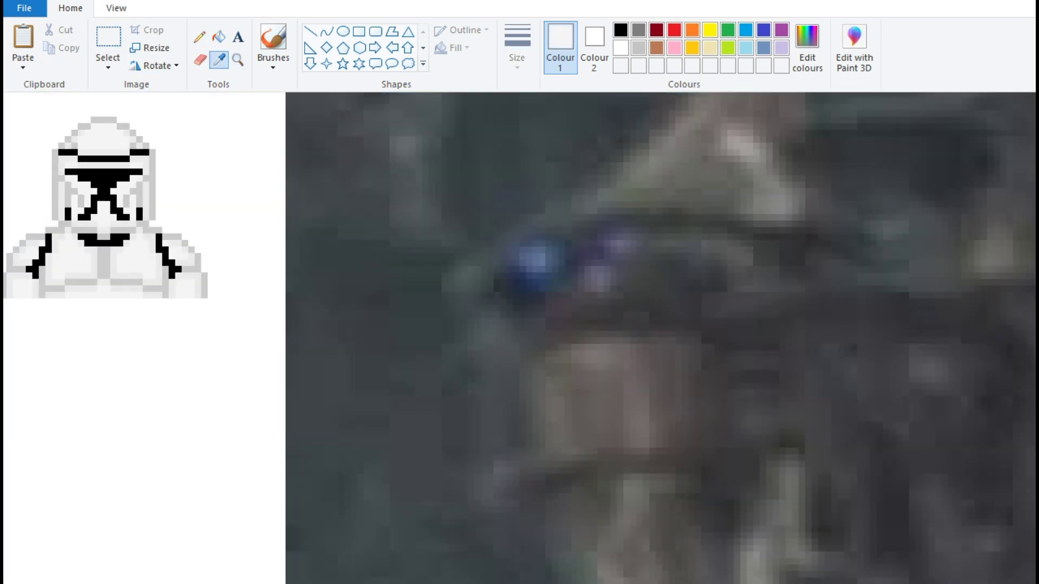
left_click(91, 152)
Step: Examine the camouflaged trooper's helmet in the reference photo and compare it with the clone portrait
key("ctrl+Page_Down")
key("ctrl+Page_Down")
key("ctrl+Page_Down")
key("ctrl+Page_Down")
key("ctrl+Page_Down")
key("ctrl+Page_Down")
key("ctrl+Page_Down")
key("ctrl+Page_Up")
key("ctrl+Page_Up")
key("ctrl+Page_Up")
key("ctrl+Page_Up")
key("ctrl+Page_Up")
key("ctrl+Page_Up")
key("ctrl+Page_Up")
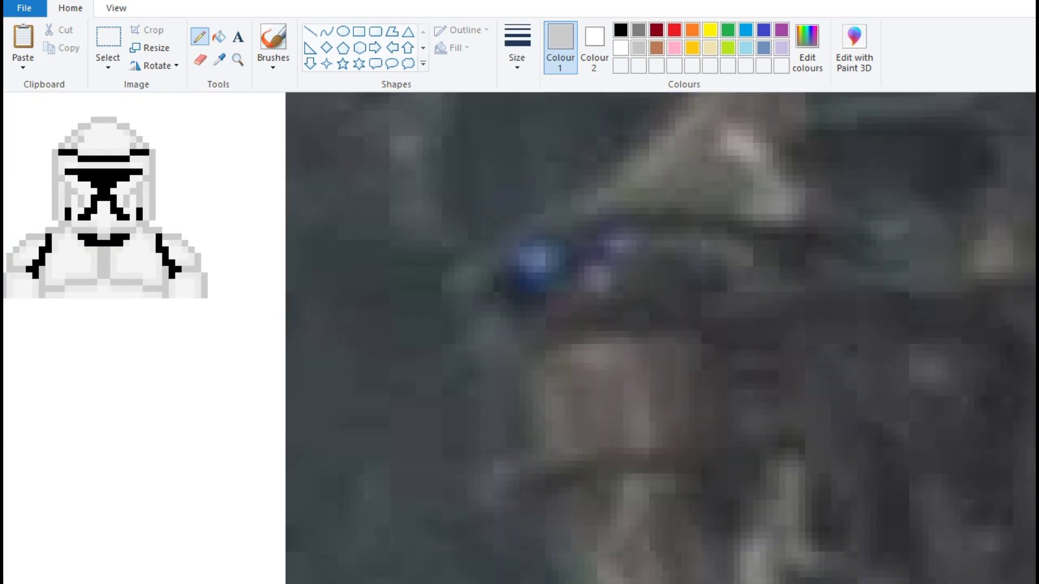
left_click(237, 59)
right_click(391, 272)
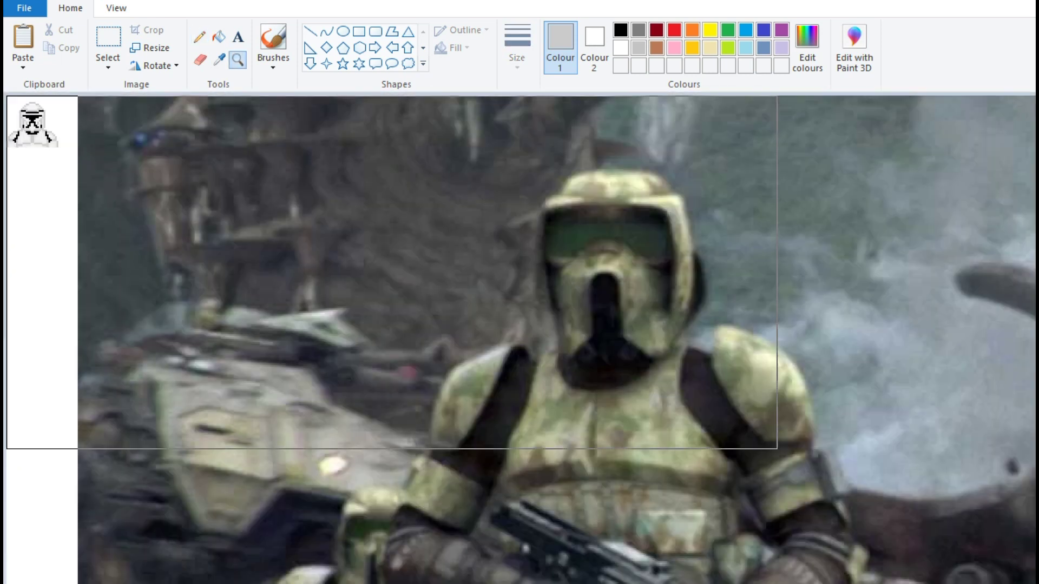
left_click(391, 272)
Step: Clear the old visor and mouth details from the clone's face and draw a black breathing mask
left_click(148, 48)
left_click(128, 348)
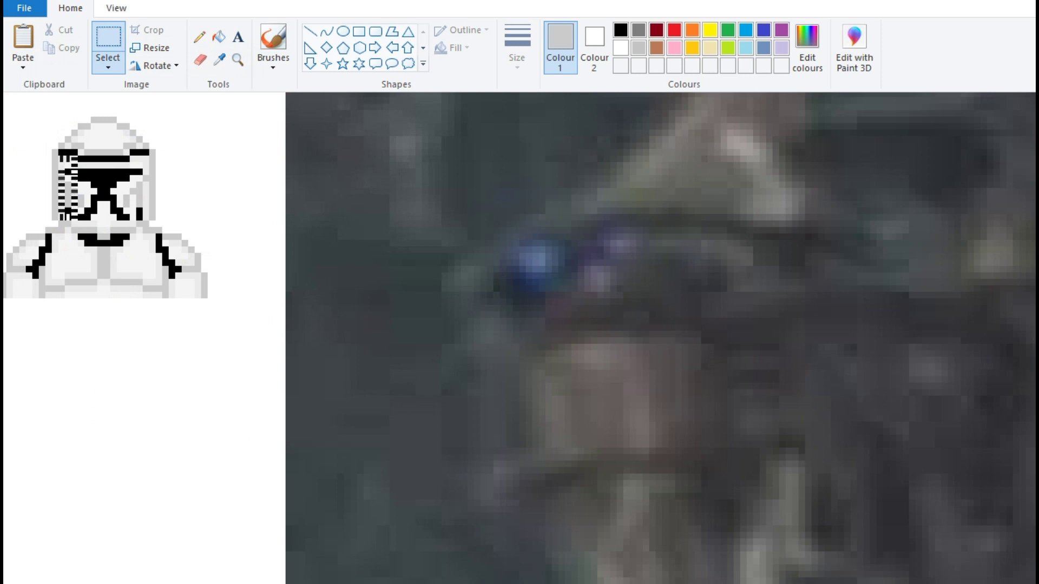
key("Delete")
key("ctrl+z")
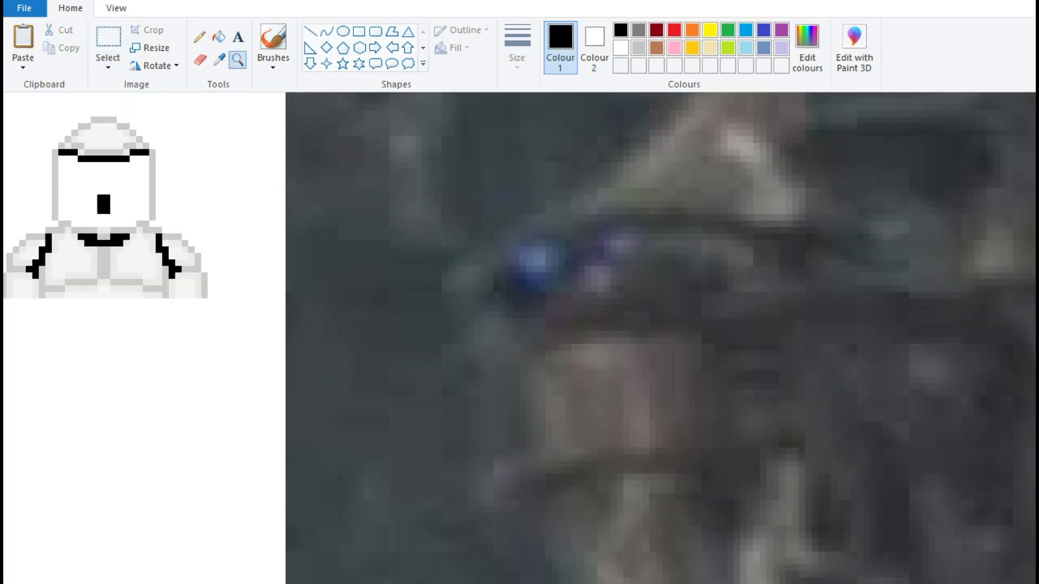
left_click_drag(94, 211, 104, 217)
left_click(119, 223)
Step: Paint the helmet's visor in a dark green sampled from the reference trooper's visor
scroll(119, 223, "down", 3)
left_click(219, 60)
left_click(541, 303)
scroll(541, 303, "up", 3)
mouse_move(69, 170)
left_mouse_down()
mouse_move(138, 169)
mouse_move(71, 179)
left_mouse_up()
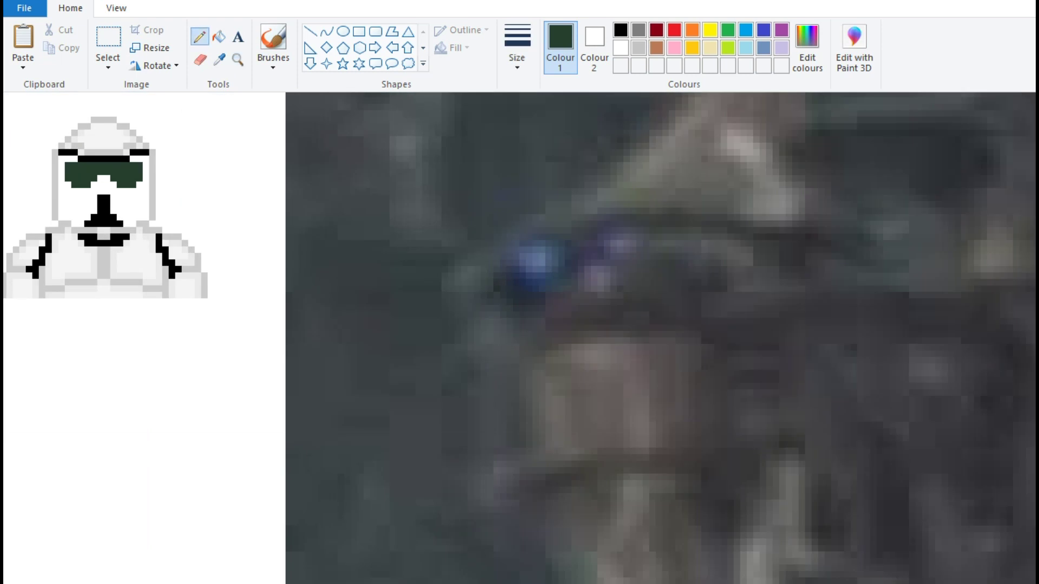
Step: Fill the clone helmet's white face and dome with an olive green sampled from the reference trooper's helmet
scroll(519, 335, "down", 3)
scroll(519, 335, "up", 2)
left_click(219, 59)
left_click(892, 232)
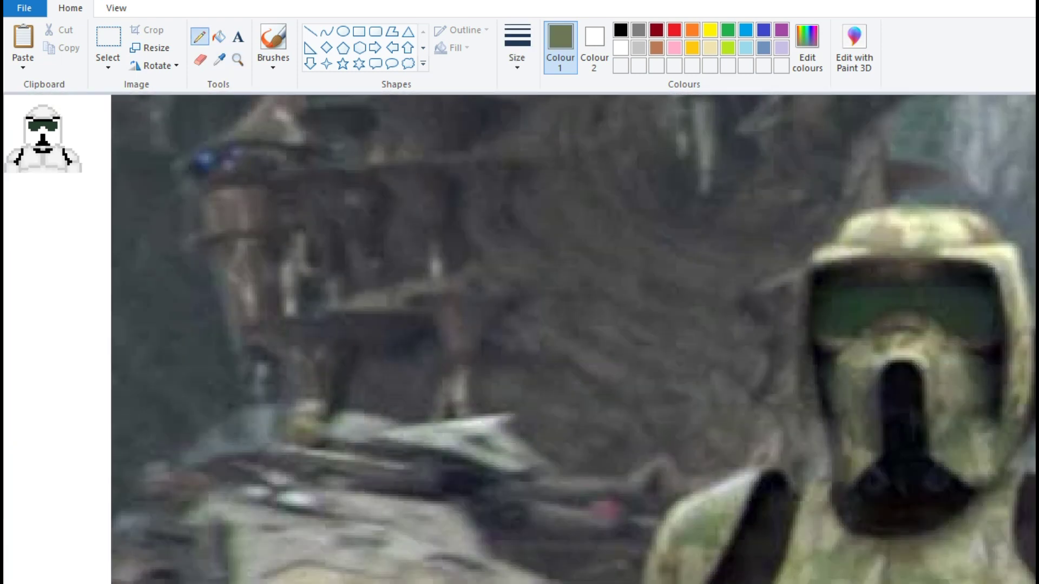
scroll(520, 336, "up", 2)
left_click(219, 37)
left_click(88, 139)
left_click(102, 198)
Step: Place swatches of the olive green and a darker custom green on the white canvas beside the portrait
left_click(237, 60)
right_click(390, 271)
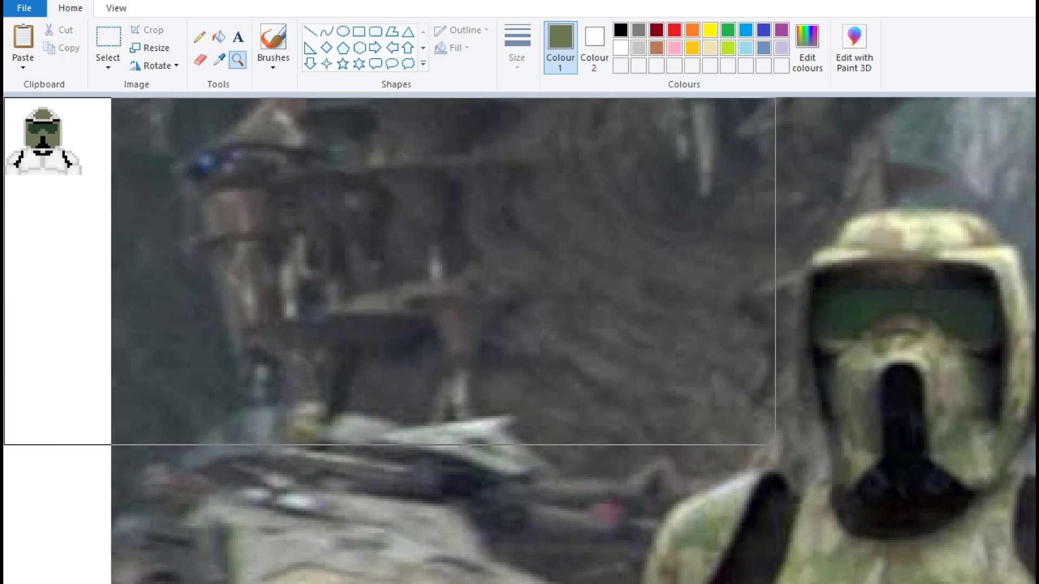
left_click(43, 140)
left_click(199, 37)
left_click(214, 123)
left_click(807, 49)
left_click(628, 512)
left_click(228, 123)
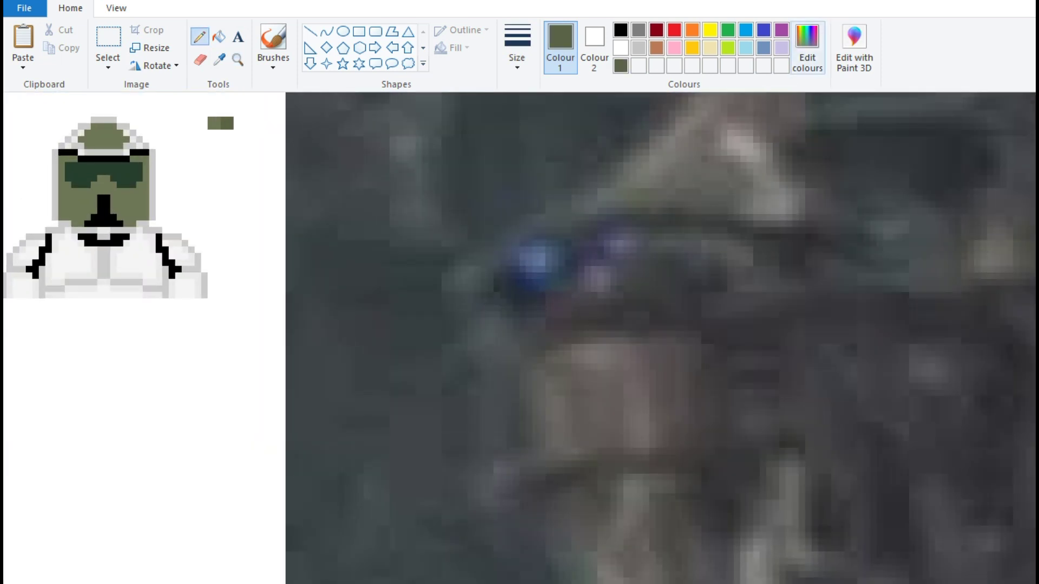
Step: Shade the helmet's chin in green, extend the black mask beneath it and outline the helmet's sides in dark green
left_click_drag(73, 230, 135, 230)
left_click(219, 60)
left_click(103, 211)
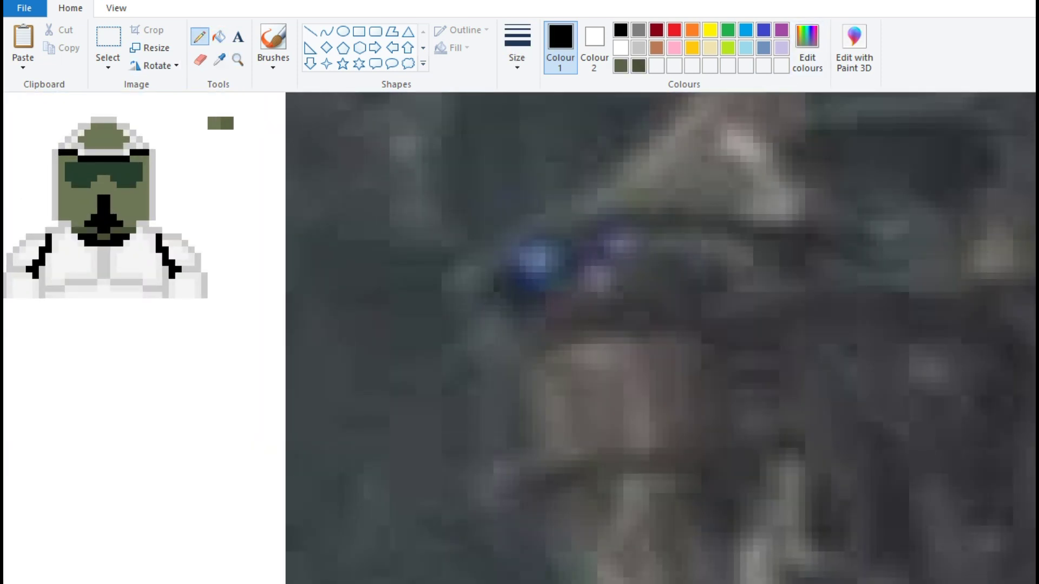
left_click(219, 59)
left_click(227, 124)
left_click_drag(54, 148, 54, 219)
left_click_drag(152, 149, 152, 219)
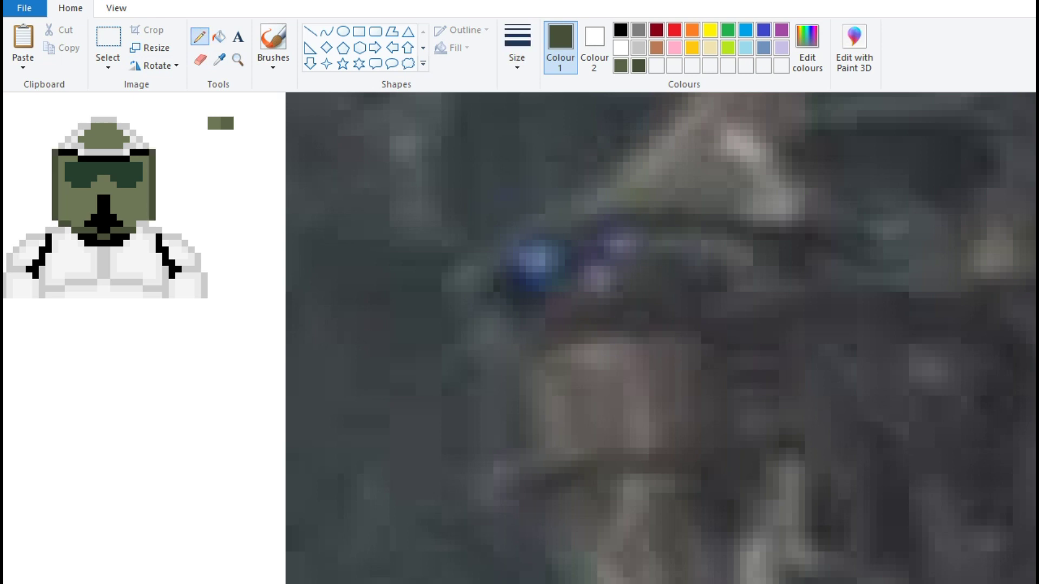
Step: Fill the light grey outline around the helmet's dome with the dark green
left_click(218, 36)
left_click(136, 135)
left_click(108, 123)
left_click(76, 132)
left_click(76, 145)
left_click(103, 152)
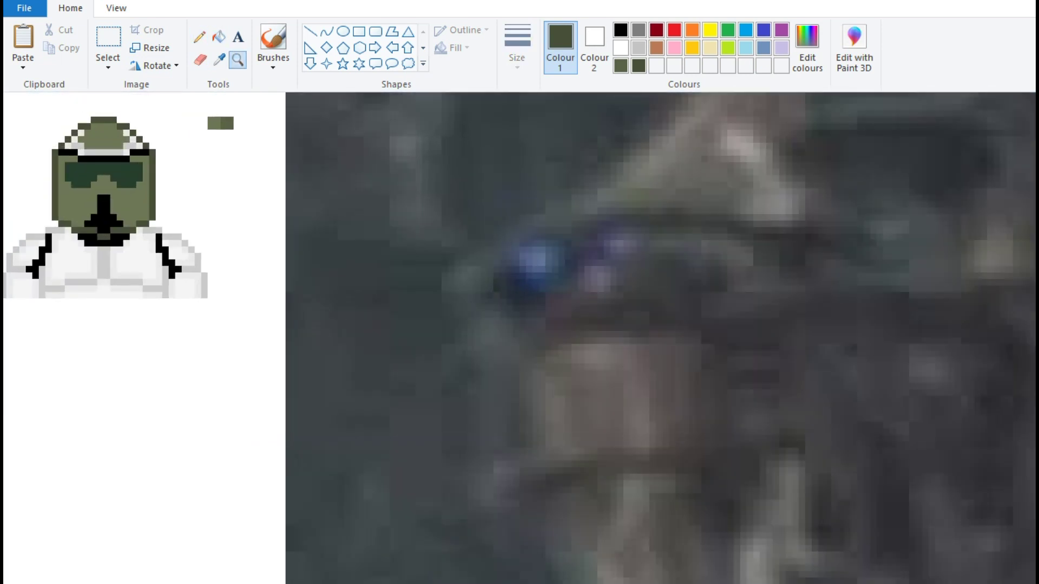
Step: Shade the helmet around the visor's ends and along the cheeks with the darker greens
left_click(199, 37)
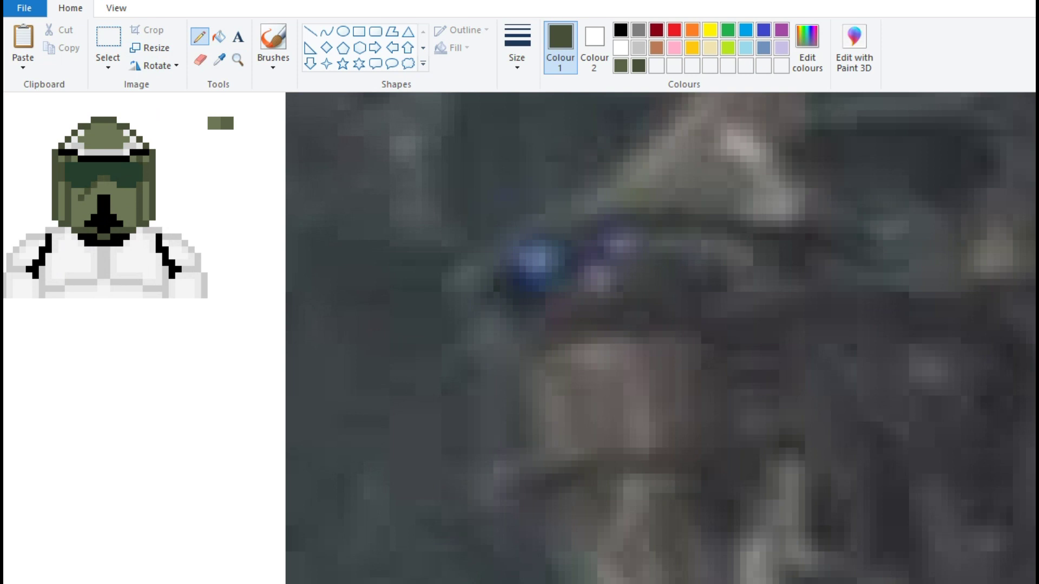
left_click(237, 59)
right_click(385, 262)
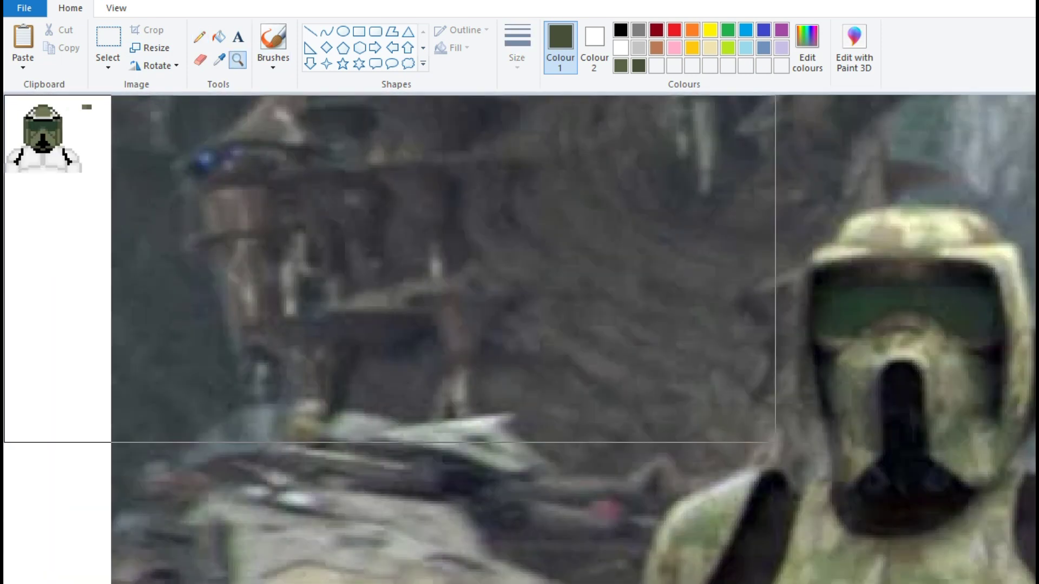
left_click(390, 269)
left_click(219, 60)
left_click(129, 198)
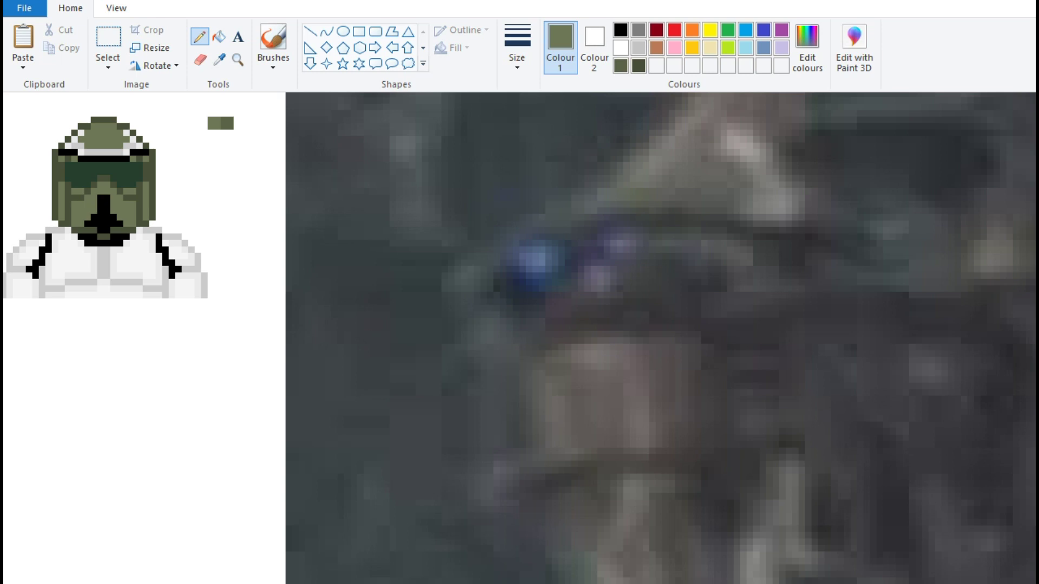
Step: Add the darkest green to the swatch row and paint over the white pixels on the dome's left side
key("ctrl+z")
left_click(219, 59)
left_click(227, 123)
left_click(243, 124)
left_click(219, 60)
left_click(214, 123)
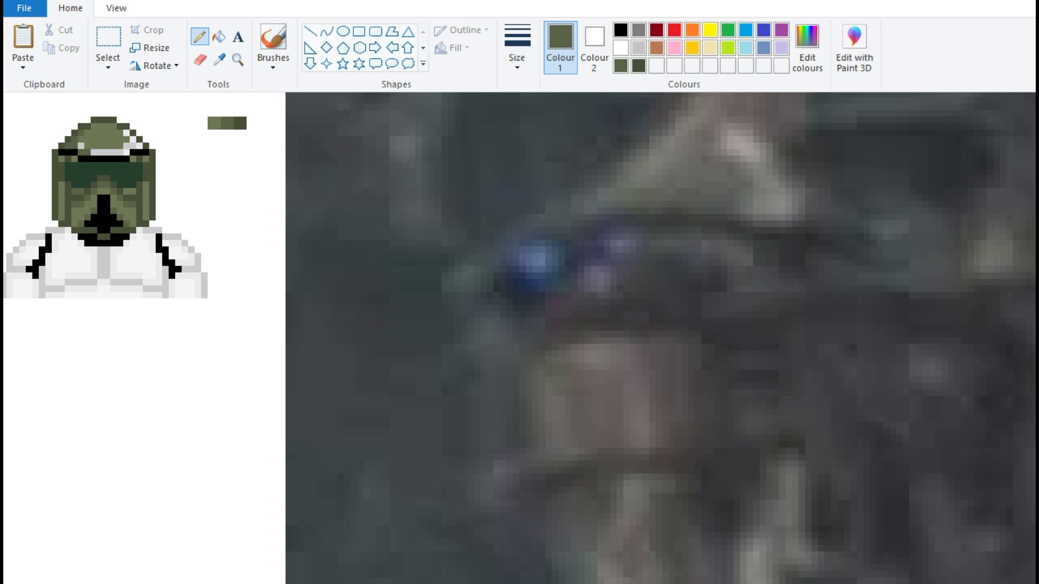
Step: Cover the remaining white pixels on the brow and the dome's right side with mid green and olive
left_click_drag(91, 151, 135, 145)
left_click(129, 136)
left_click(219, 59)
left_click(214, 123)
left_click(125, 145)
left_click(219, 37)
Step: Compare the clone helmet's shape with the camouflaged trooper in the reference photo
left_click(237, 60)
right_click(541, 325)
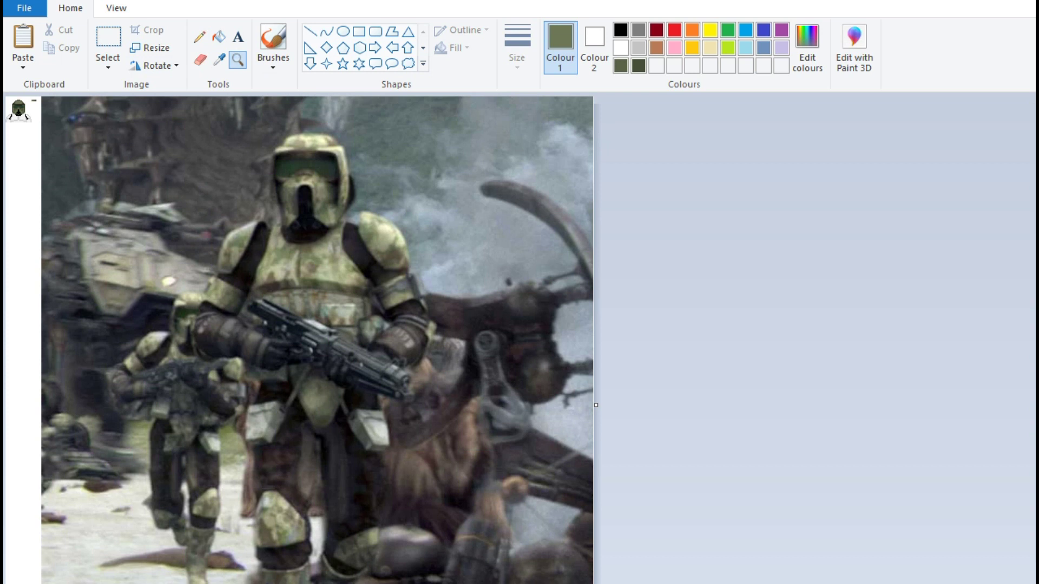
key("ctrl+Page_Up")
key("ctrl+Page_Up")
key("ctrl+Page_Down")
key("ctrl+Page_Up")
key("ctrl+Page_Up")
Step: Reshape the helmet with the portrait's dark green and olive, narrowing its lower half to follow the reference trooper
left_click(219, 59)
left_click(56, 208)
left_click(219, 59)
left_click(103, 133)
key("ctrl+Page_Down")
key("ctrl+Page_Down")
key("ctrl+Page_Down")
key("ctrl+Page_Up")
key("ctrl+Page_Up")
key("ctrl+Page_Up")
left_click(219, 59)
left_click(57, 209)
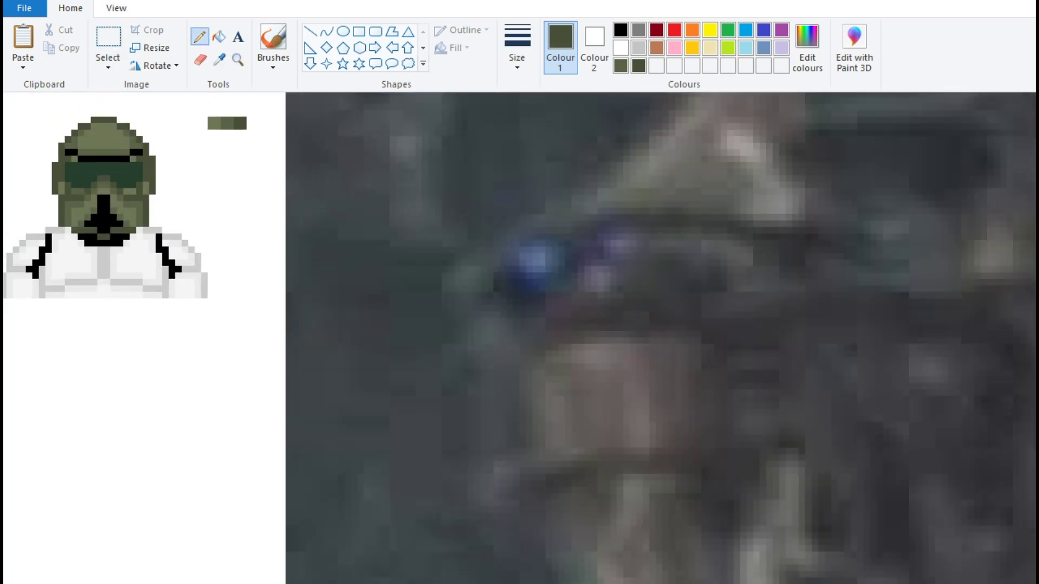
Step: Mix a darker version of the brown sampled from the reference trooper and dab camouflage spots over the helmet
left_click(237, 60)
key("ctrl+Page_Down")
key("ctrl+Page_Down")
key("ctrl+Page_Down")
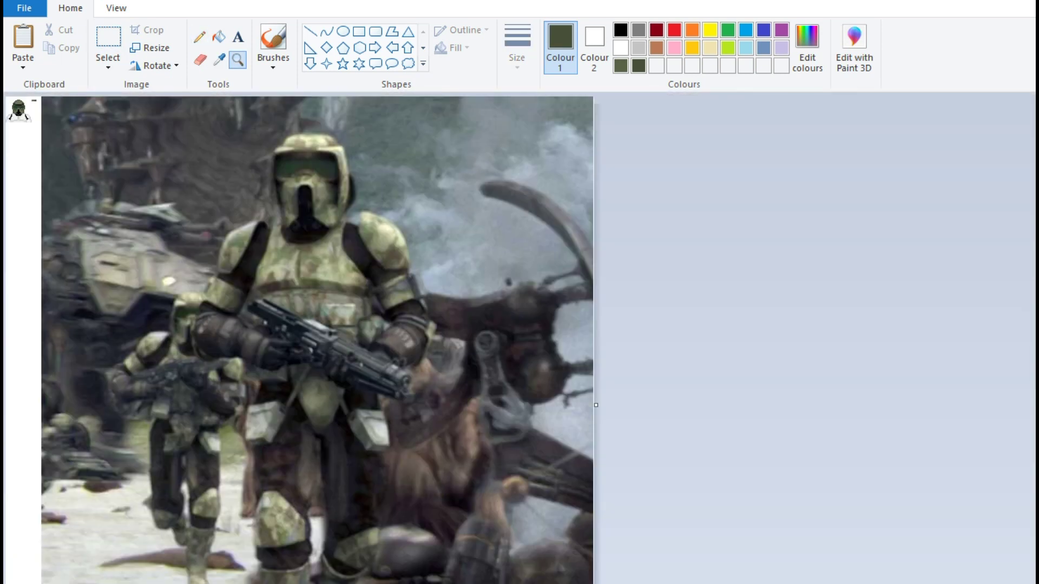
key("ctrl+Page_Up")
key("ctrl+Page_Up")
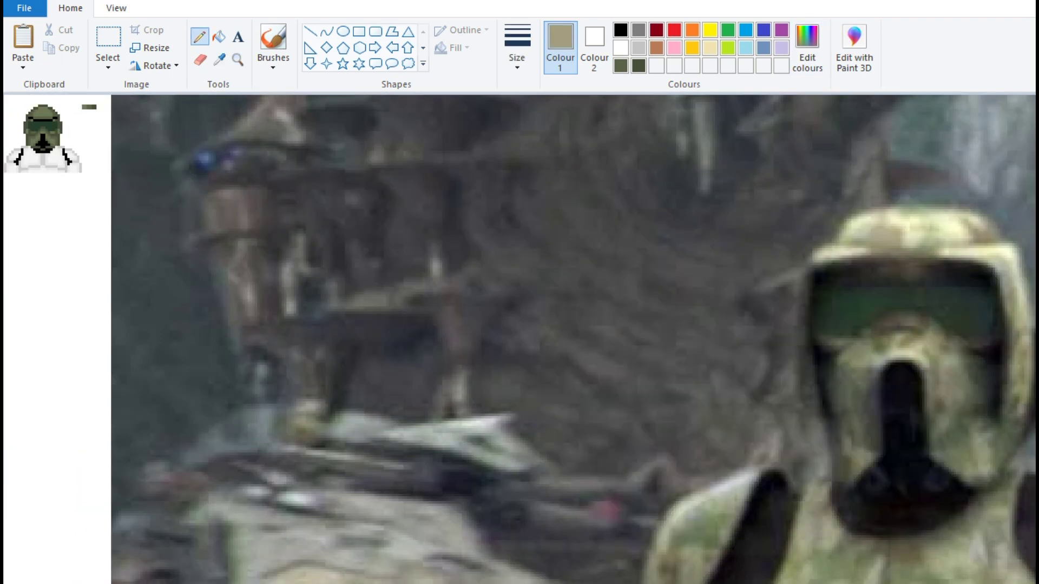
key("ctrl+Page_Up")
key("ctrl+Page_Up")
left_click(807, 46)
left_click(621, 517)
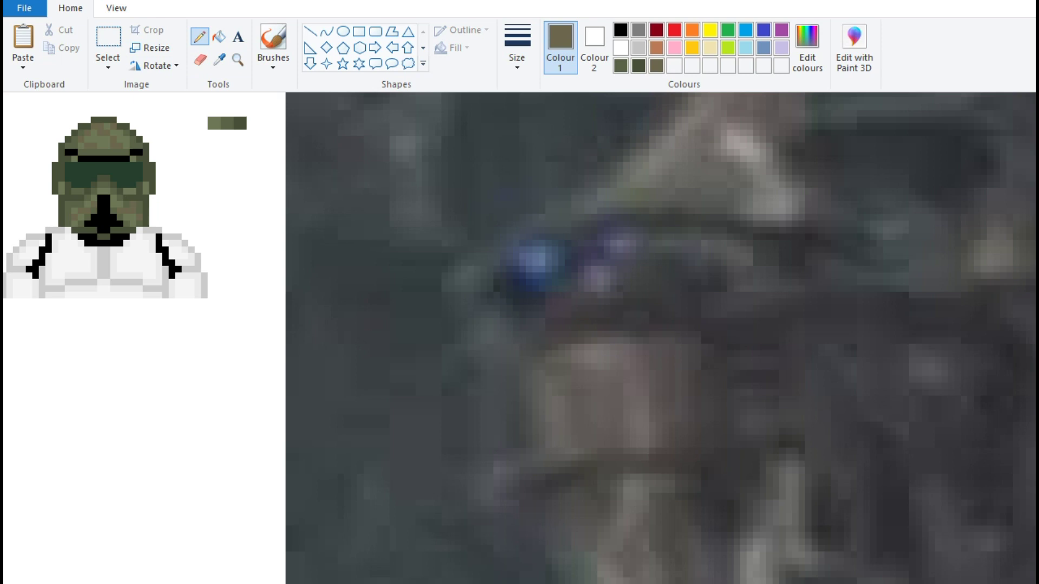
Step: Check the spotted helmet camouflage against the trooper's helmet in the reference photo
left_click(238, 59)
key("ctrl+Page_Down")
key("ctrl+Page_Down")
key("ctrl+Page_Down")
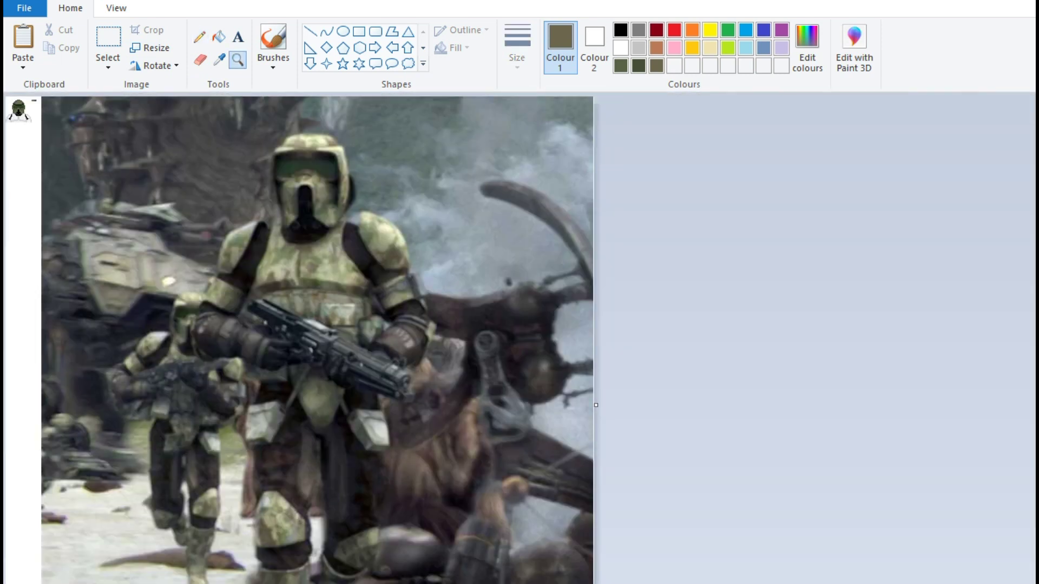
left_click(101, 212)
key("ctrl+Page_Down")
key("ctrl+Page_Down")
key("ctrl+Page_Down")
key("ctrl+Page_Up")
key("ctrl+Page_Up")
key("ctrl+Page_Up")
key("ctrl+Page_Up")
key("ctrl+Page_Up")
Step: Mix a very dark olive brown and shade the helmet around the visor's lower edge
left_click(200, 37)
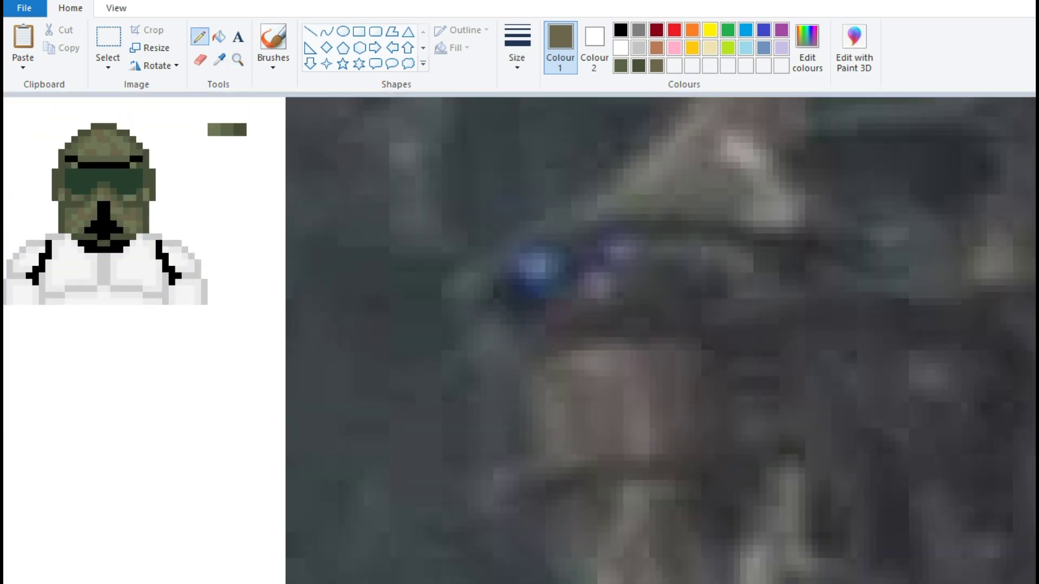
left_click(806, 49)
left_click(639, 510)
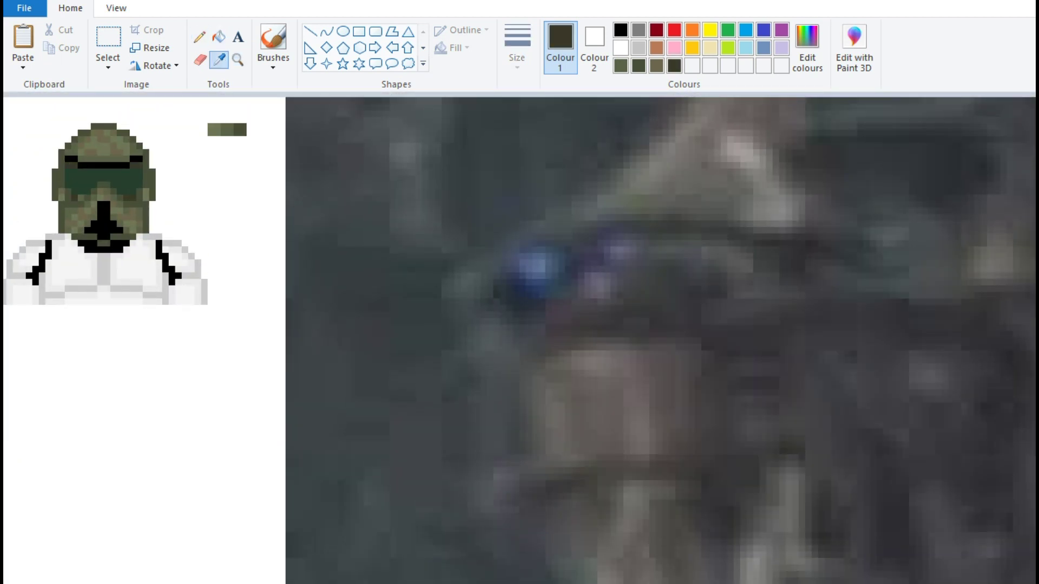
Step: Repaint the black brow line above the visor in dark camouflage shades, checking it against the reference trooper
key("ctrl+Page_Down")
key("ctrl+Page_Down")
key("ctrl+Page_Down")
key("ctrl+Page_Down")
key("ctrl+Page_Down")
key("ctrl+Page_Down")
key("ctrl+Page_Down")
key("ctrl+Page_Up")
key("ctrl+Page_Up")
key("ctrl+Page_Up")
key("ctrl+Page_Up")
key("ctrl+Page_Up")
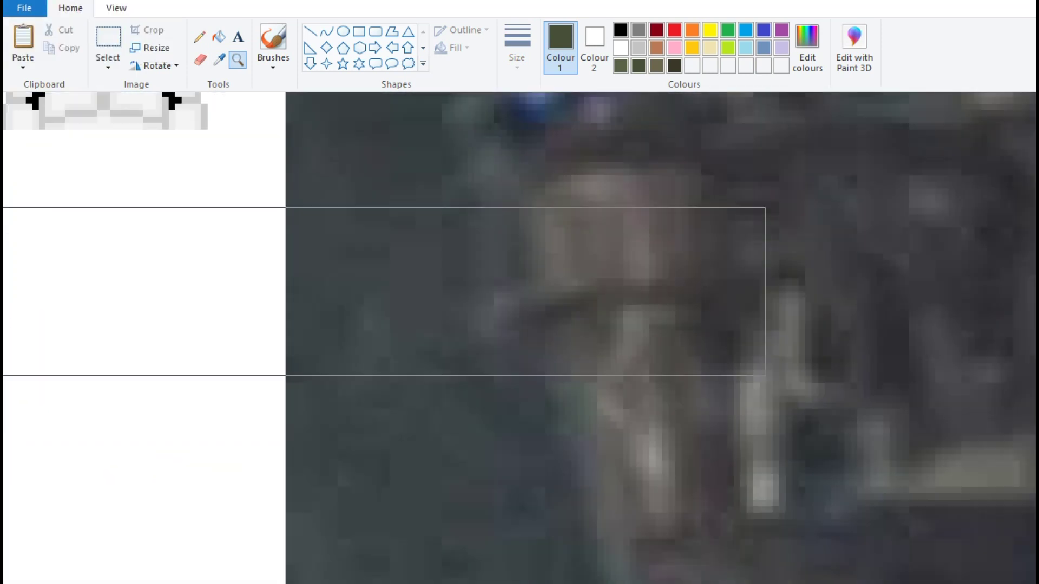
Step: Fill the white chest, shoulder and arm plates with olive and paint the lower arm gap black
left_click(219, 59)
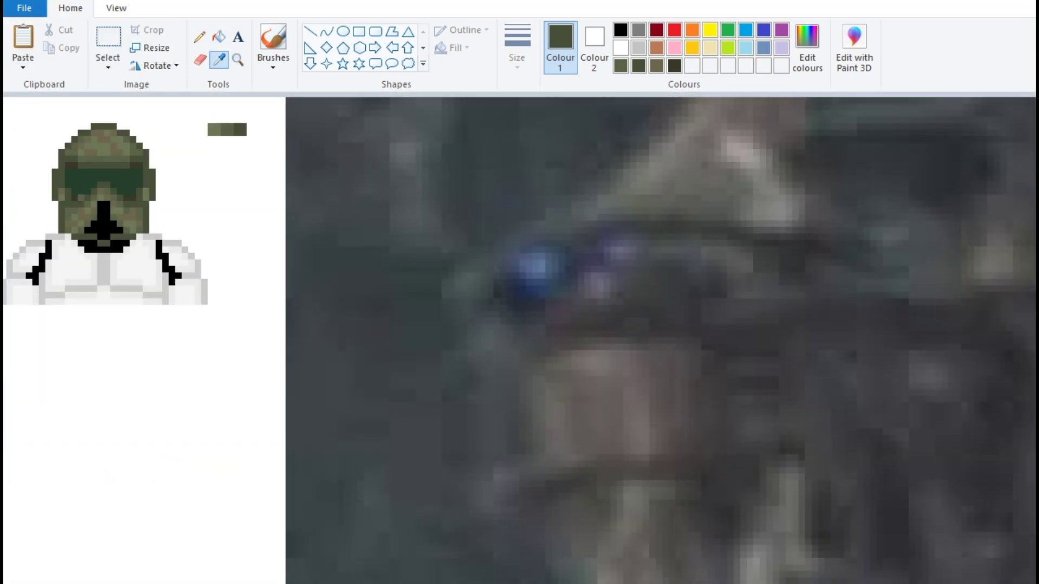
left_click(70, 263)
left_click(135, 262)
left_click(103, 297)
left_click(184, 294)
left_click(29, 258)
left_click(199, 36)
left_click(620, 29)
left_click(35, 301)
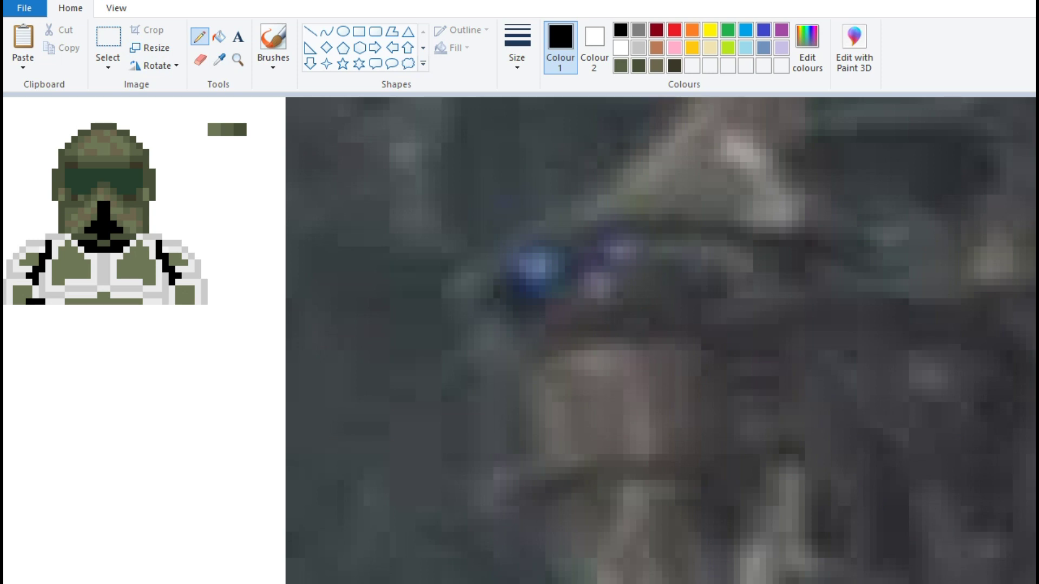
Step: Thicken the black shoulder straps and extend the black collar to a point, following the reference trooper
key("ctrl+Page_Down")
key("ctrl+Page_Down")
key("ctrl+Page_Down")
key("ctrl+Page_Down")
key("ctrl+Page_Down")
key("ctrl+Page_Up")
key("ctrl+Page_Up")
key("ctrl+Page_Up")
key("ctrl+Page_Up")
key("ctrl+Page_Up")
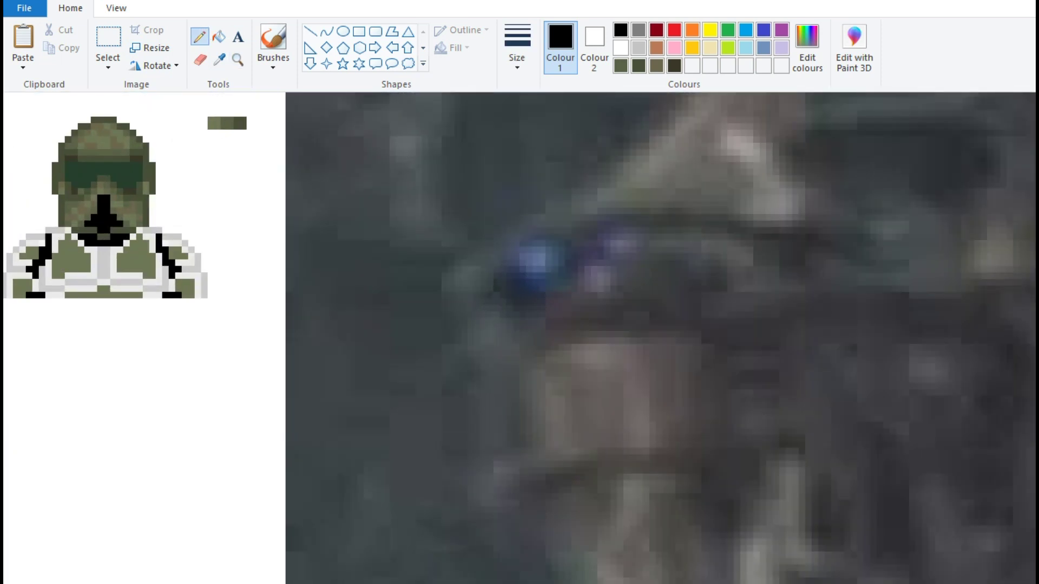
left_click(219, 58)
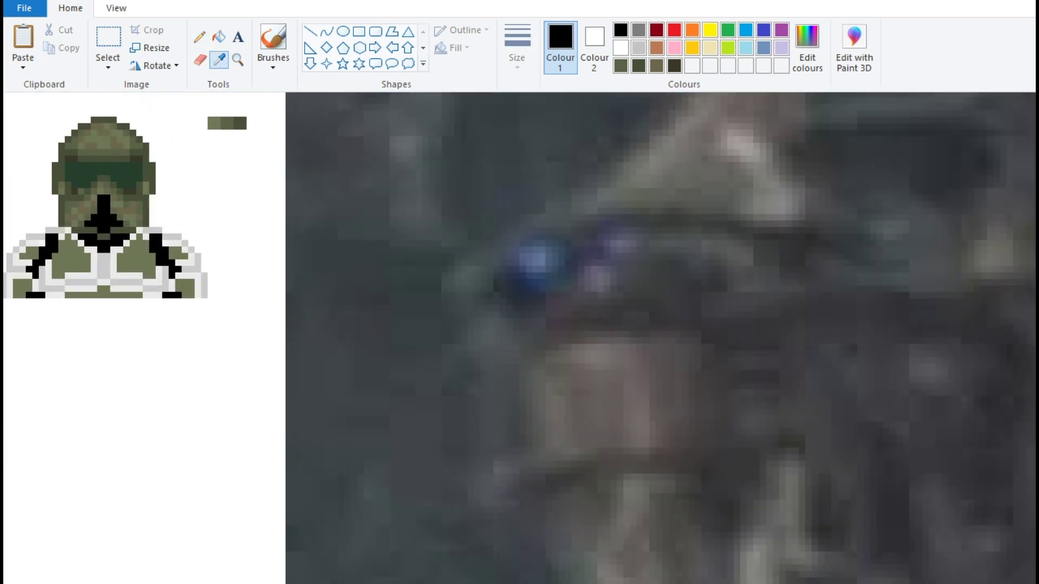
Step: Recolour the off-white shading on the chest, shoulders and arms with the mid green
left_click(240, 123)
left_click(218, 36)
left_click(135, 257)
key("ctrl+z")
left_click(142, 233)
left_click(187, 284)
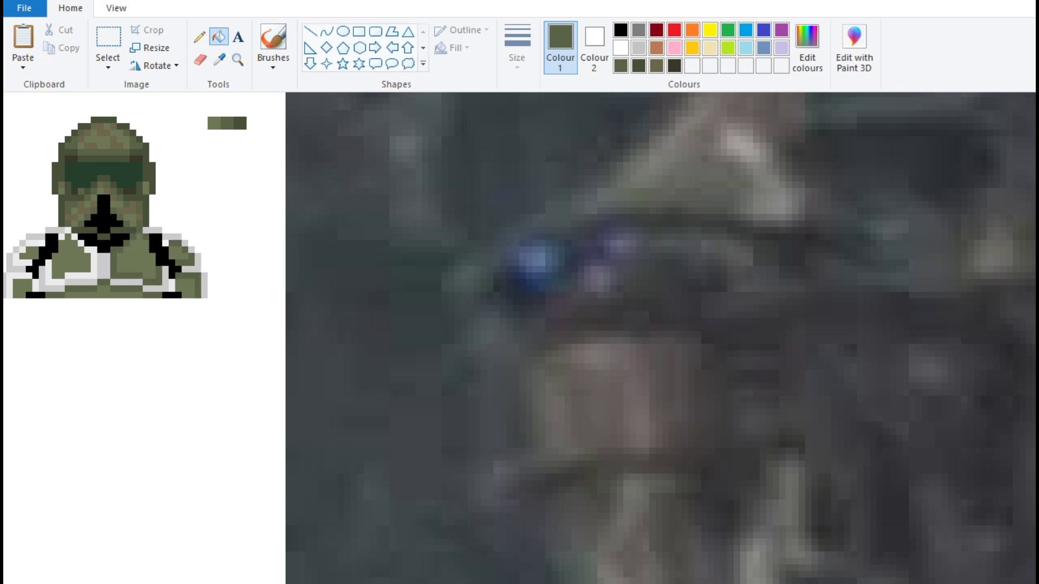
left_click(19, 286)
left_click(55, 272)
left_click(81, 259)
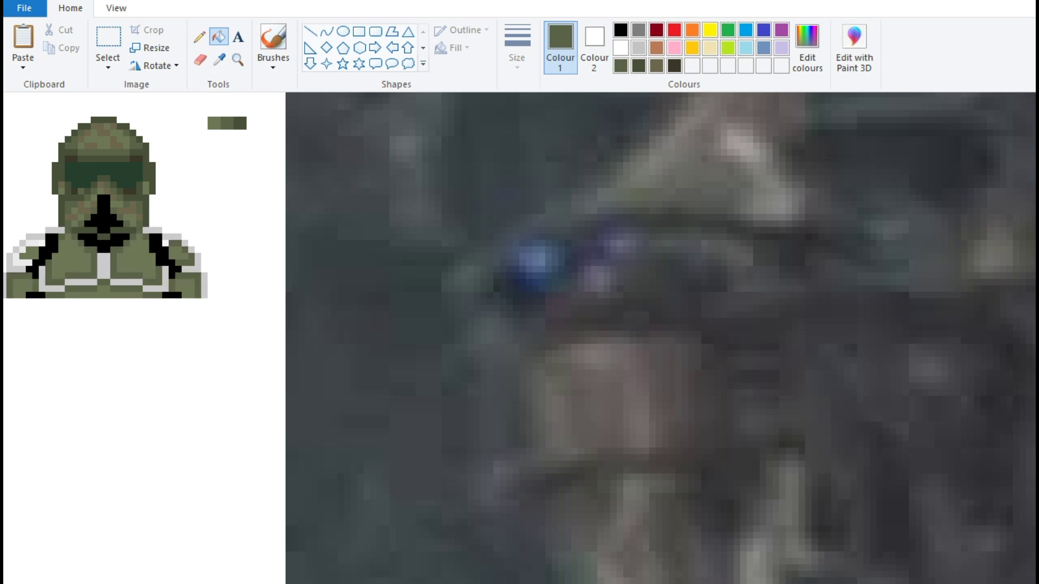
Step: Fill the light grey outlines and plate divisions of the torso and shoulders with the darkest green
left_click(219, 59)
left_click(187, 284)
left_click(103, 265)
left_click(65, 281)
left_click(155, 278)
left_click(192, 274)
left_click(173, 243)
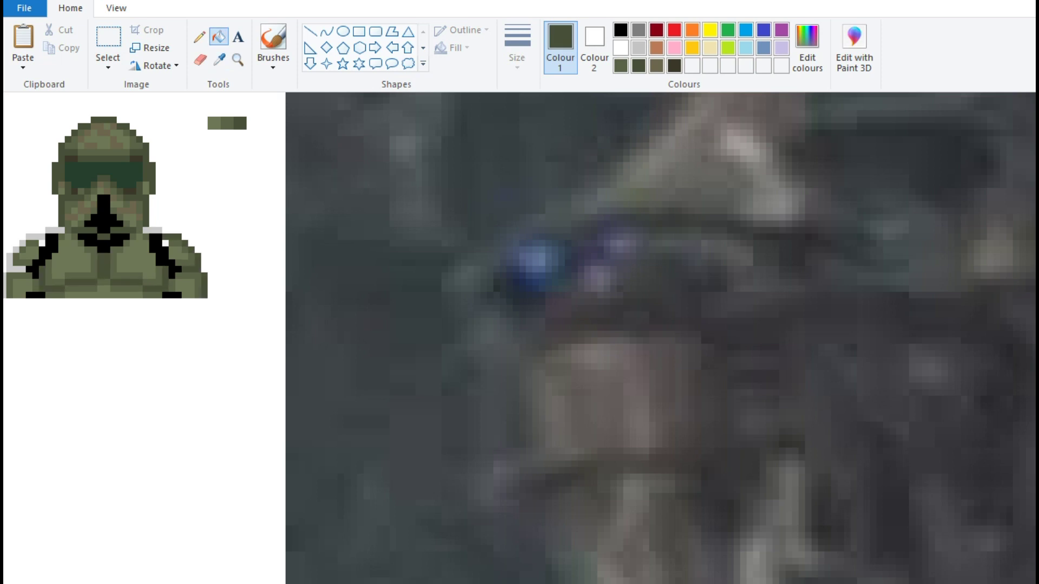
left_click(54, 230)
left_click(11, 259)
Step: Recolour the last white shoulder pixels olive and dab green and brown camouflage spots over the torso armour
left_click(219, 59)
left_click(213, 123)
left_click(165, 242)
left_click(219, 59)
left_click(227, 124)
left_click(199, 36)
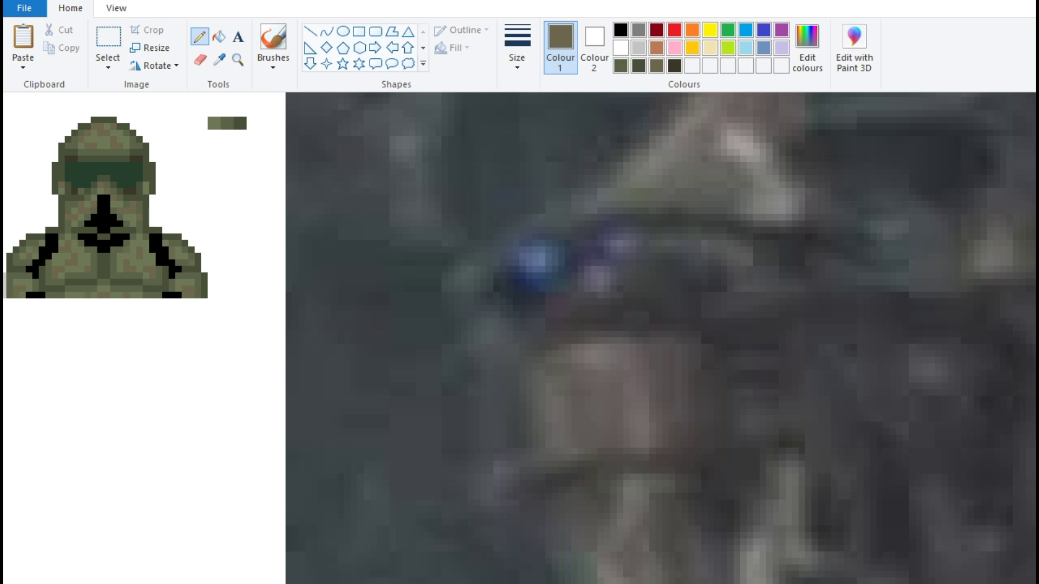
Step: Crop the canvas down to the camouflaged clone portrait and touch up its armour with the dark greens
left_click(237, 60)
right_click(103, 206)
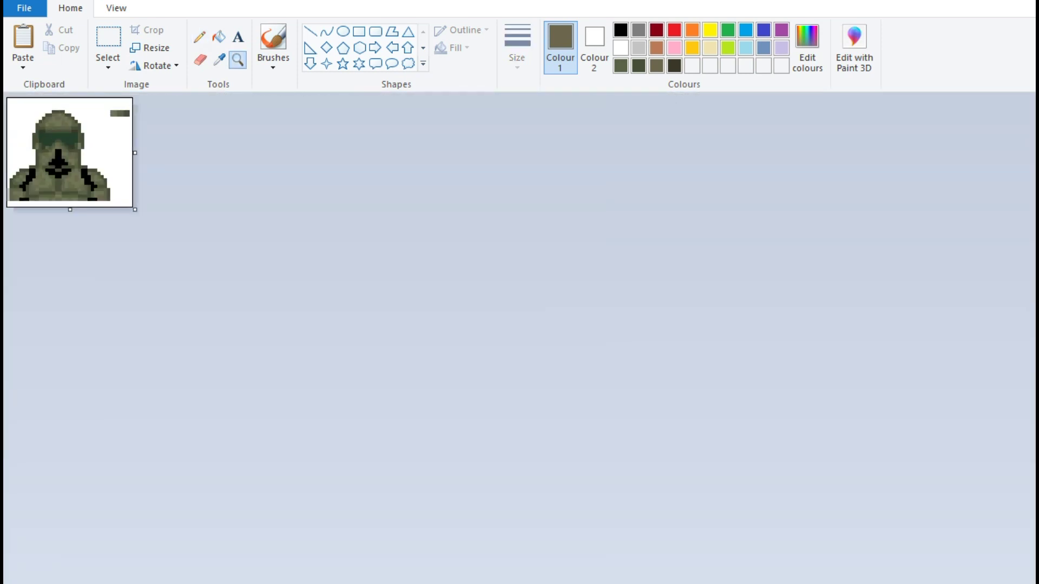
left_click(71, 152)
left_click(199, 36)
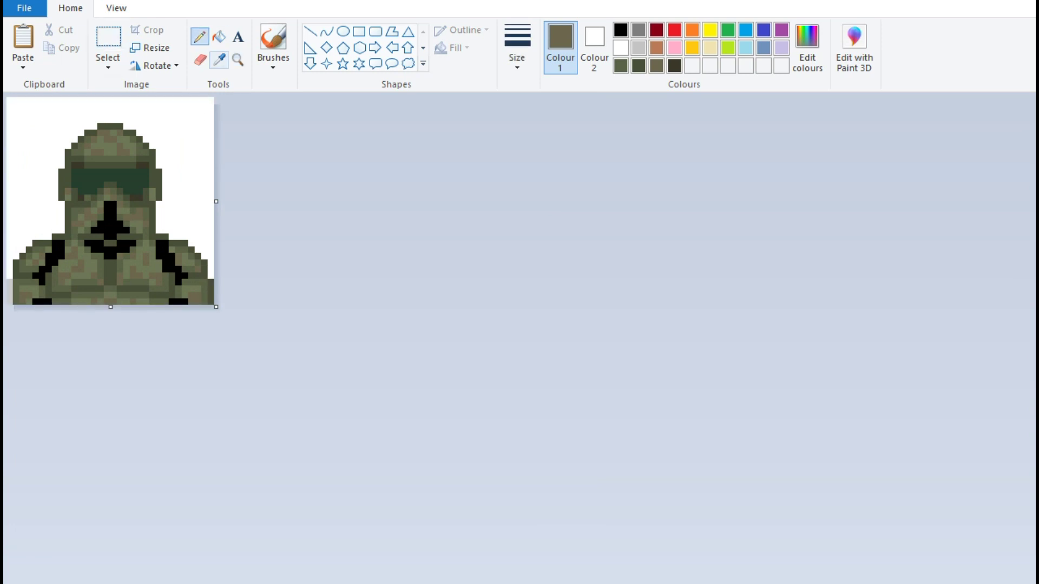
left_click(638, 66)
left_click(219, 60)
left_click(108, 260)
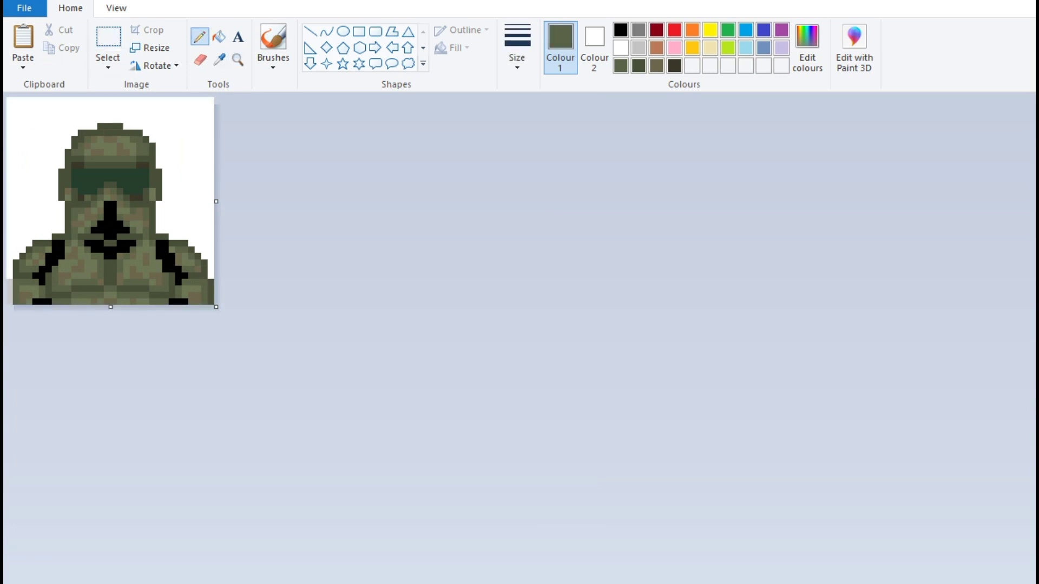
key("ctrl+Page_Down")
key("ctrl+Page_Up")
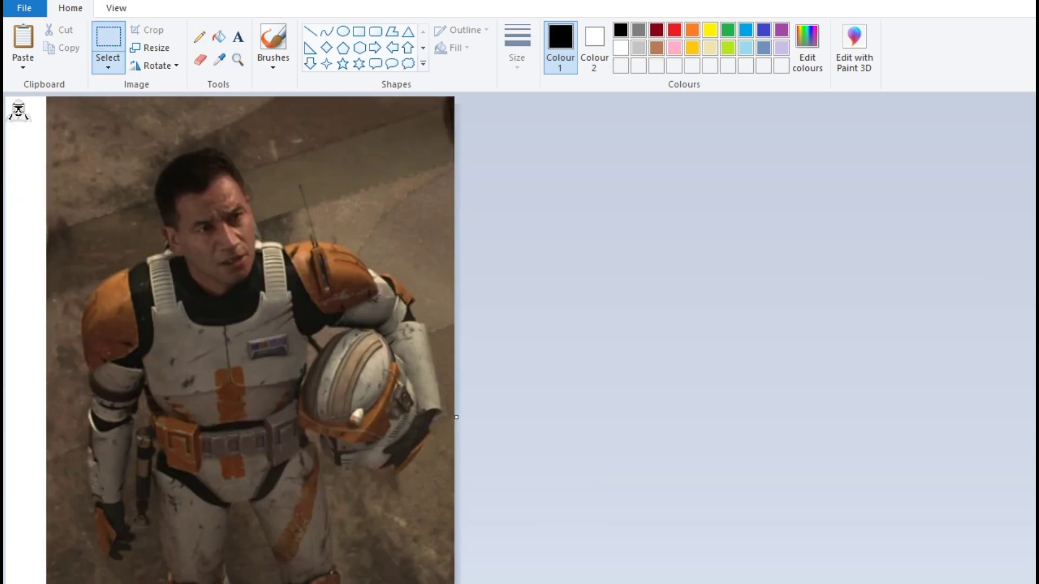
Step: Move a bare, brown-haired head onto the white clone armour in place of the helmet
key("ctrl+Page_Up")
key("ctrl+Page_Up")
key("ctrl+Page_Up")
left_click_drag(102, 295, 228, 425)
left_click_drag(162, 352, 162, 298)
left_click(270, 519)
left_click_drag(108, 262, 223, 385)
scroll(162, 325, "up", 3)
left_click_drag(166, 408, 104, 189)
Step: Touch up the pixels around the new head and neck with colours sampled from the portrait
left_click(199, 37)
left_click_drag(107, 120, 77, 136)
left_click(219, 59)
left_click(152, 208)
left_click(219, 60)
left_click(75, 237)
left_click(237, 59)
right_click(74, 237)
left_click(162, 217)
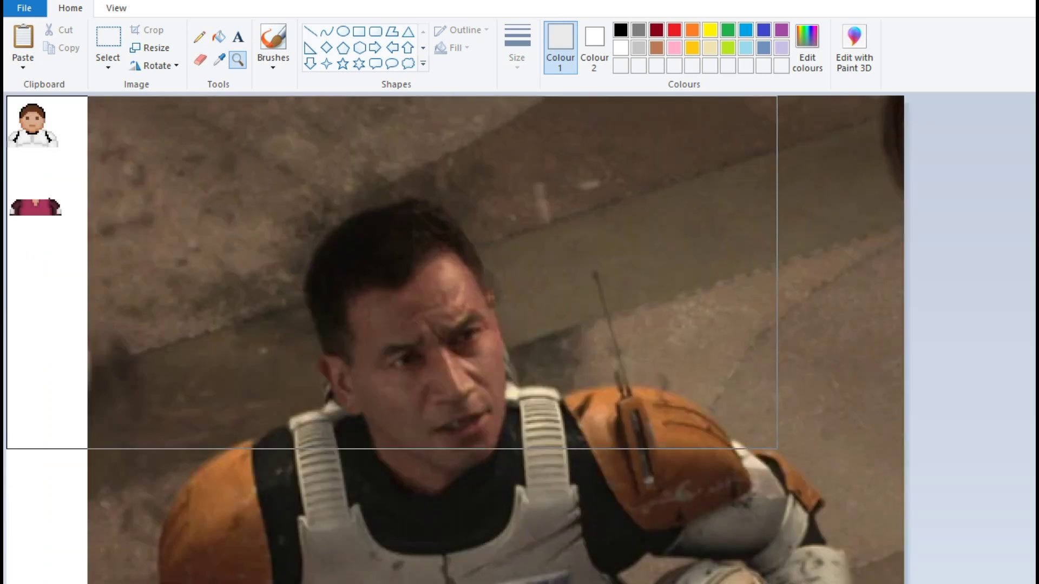
Step: Thicken the black collar beneath the chin and sample the off-white armour colour
left_click(378, 238)
left_click(200, 37)
left_click(620, 29)
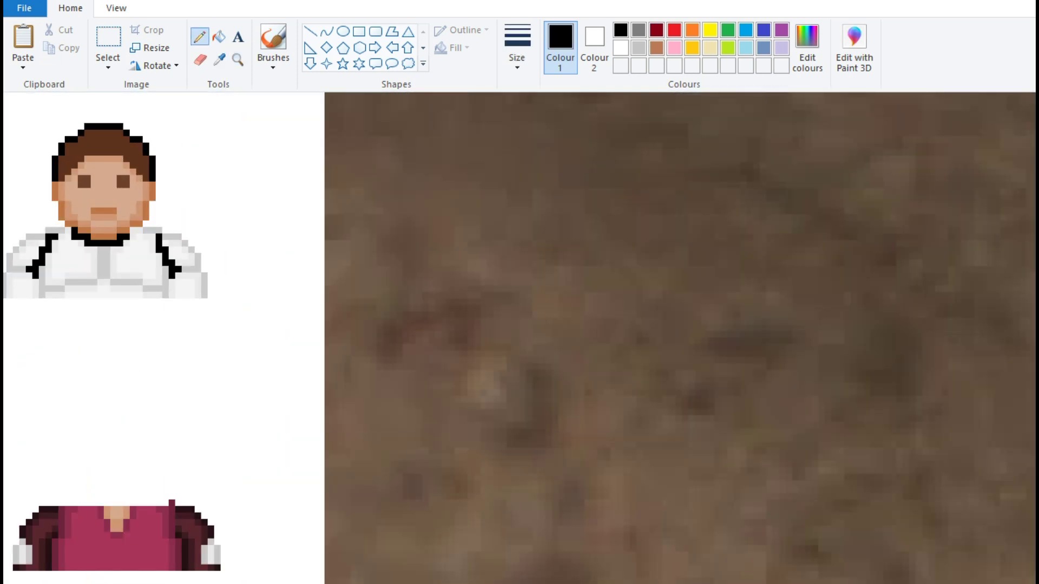
scroll(676, 335, "down", 3)
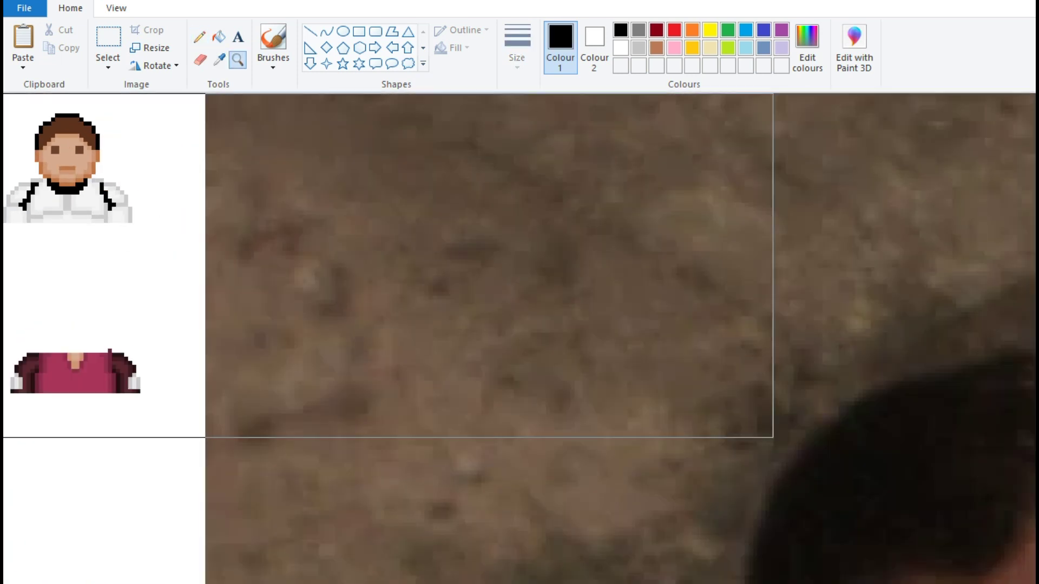
scroll(676, 335, "up", 3)
left_click(219, 60)
left_click(103, 265)
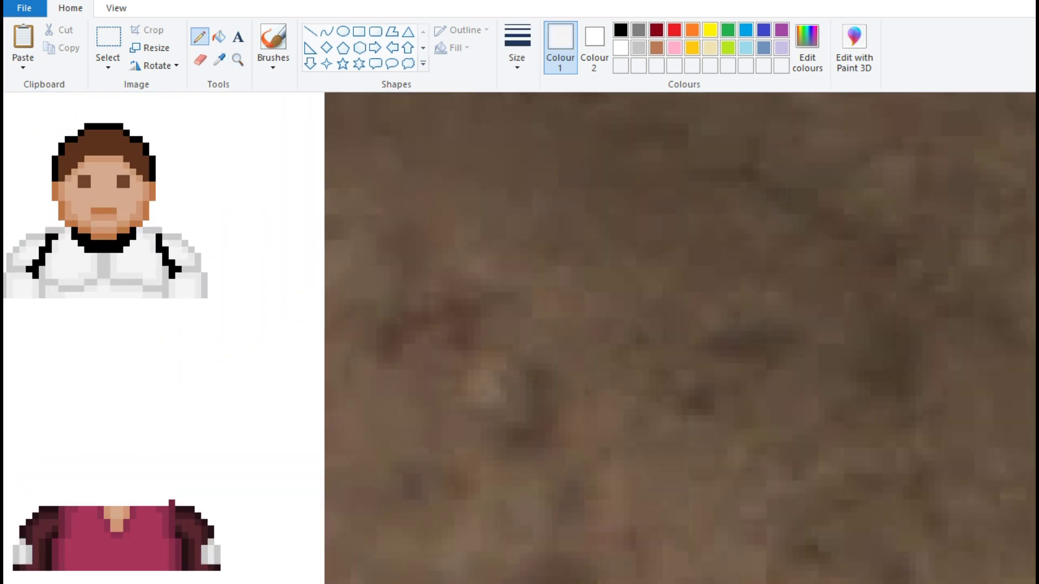
left_click(108, 41)
left_click_drag(104, 238, 169, 298)
right_click(63, 143)
left_click(232, 355)
Step: Paint orange-brown markings on the lower centre of the chest and on the shoulder plates, matching the reference armour
left_click(238, 60)
right_click(229, 273)
left_click(230, 274)
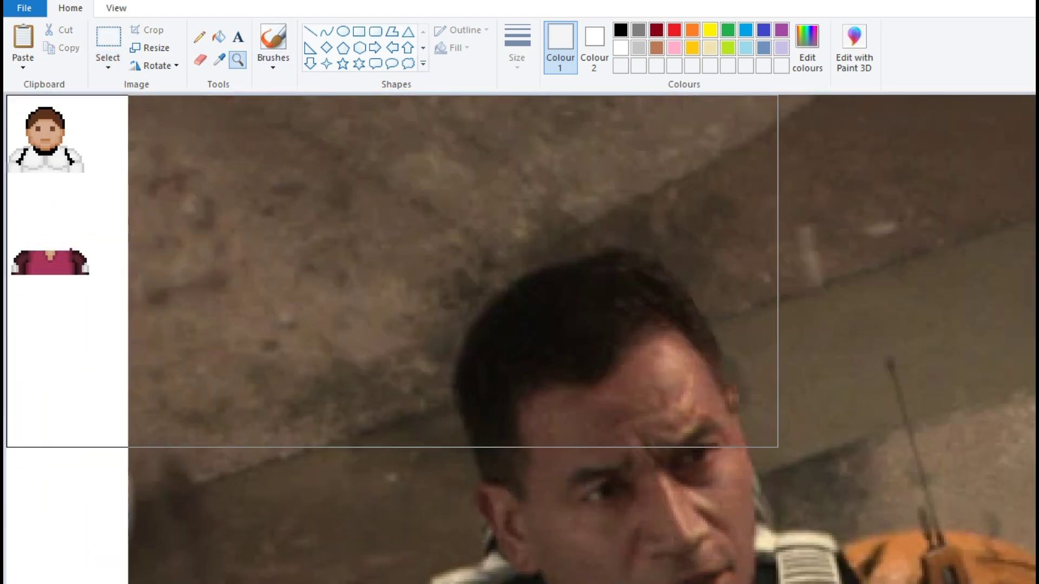
scroll(519, 335, "down", 3)
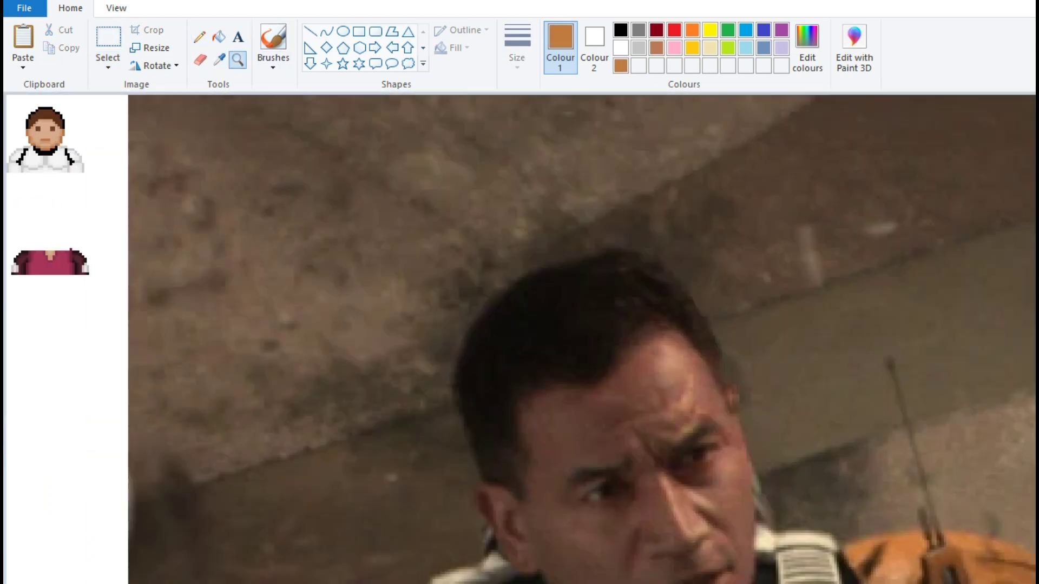
left_click(392, 273)
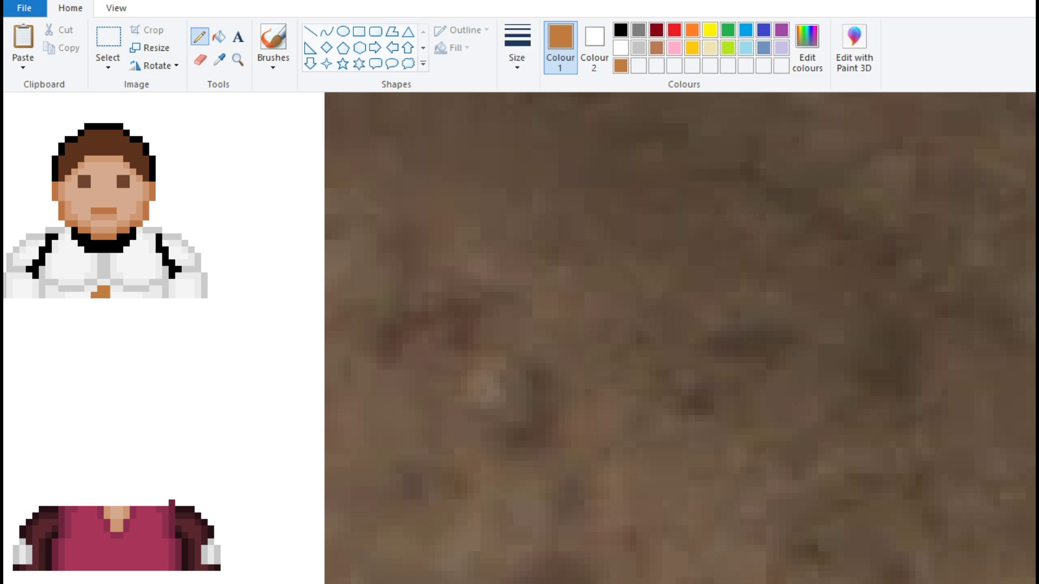
left_click(113, 294)
left_click(218, 36)
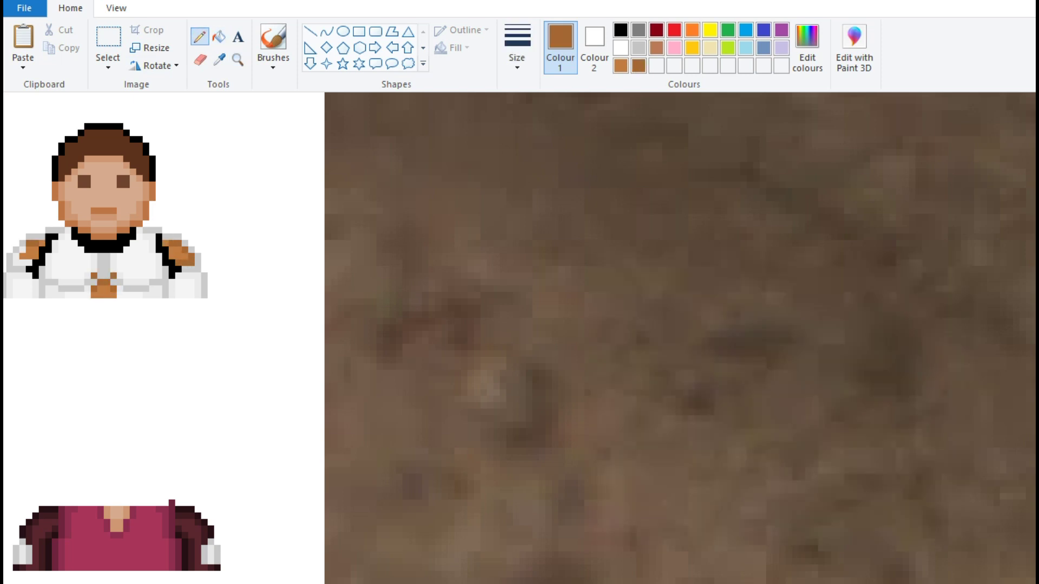
Step: Define a darker brown and use it to shade the outer edges of the orange shoulder plates
left_click(807, 48)
left_click(622, 517)
left_click_drag(195, 266, 172, 238)
left_click_drag(33, 238, 13, 265)
left_click(237, 60)
right_click(452, 267)
right_click(324, 270)
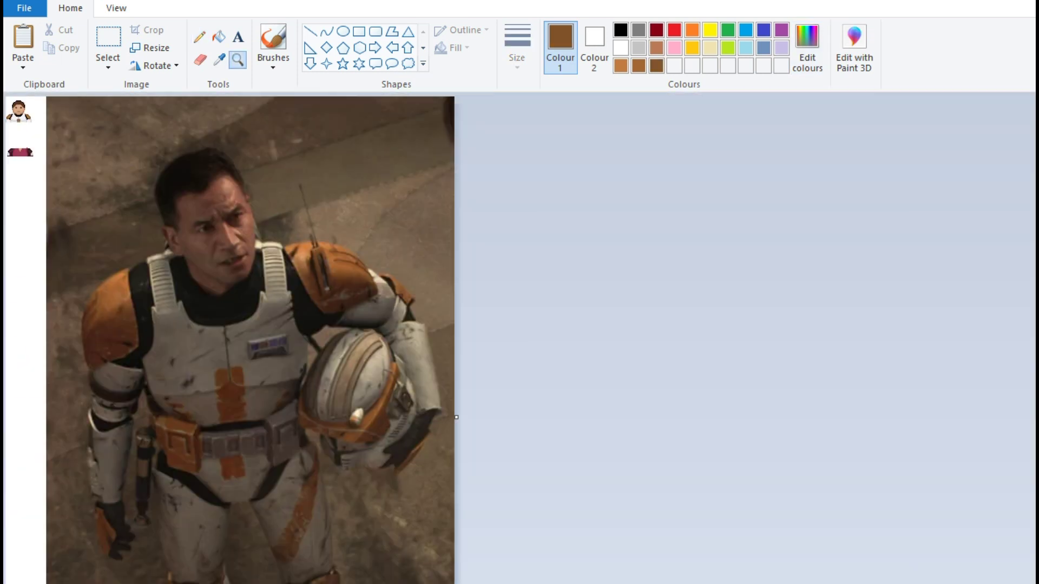
left_click(226, 270)
left_click(162, 243)
Step: Add a small grey rectangular badge to the chest plate, following the reference photo
left_click(219, 59)
left_click(198, 200)
left_click(238, 59)
right_click(489, 234)
right_click(489, 234)
left_click(135, 163)
left_click(220, 59)
left_click(139, 262)
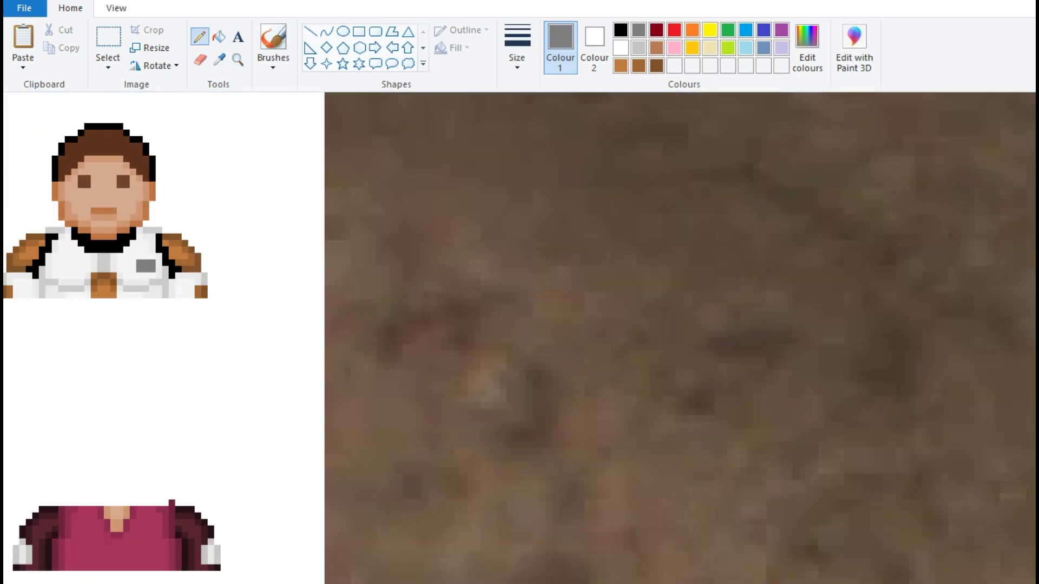
Step: Add red and indigo pixels to the grey chest badge
left_click(674, 30)
left_click(146, 262)
scroll(649, 325, "down", 5)
scroll(649, 325, "right", 5)
scroll(650, 325, "up", 5)
scroll(649, 325, "left", 5)
left_click(763, 30)
left_click(146, 269)
Step: Crop the canvas down to the orange-marked clone commander portrait
left_click(107, 38)
left_click_drag(7, 97, 214, 305)
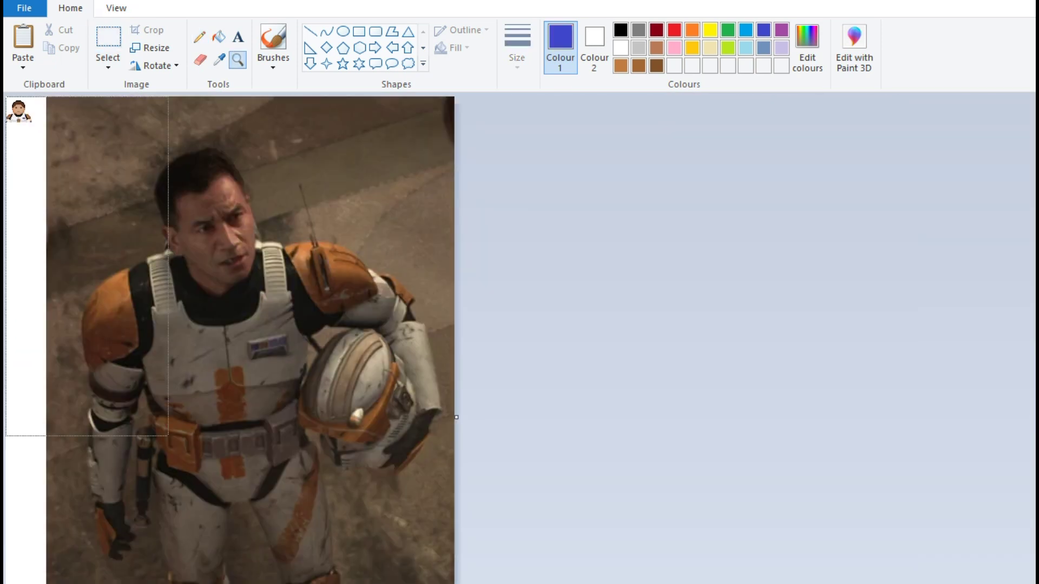
key("ctrl+shift+x")
left_click(237, 60)
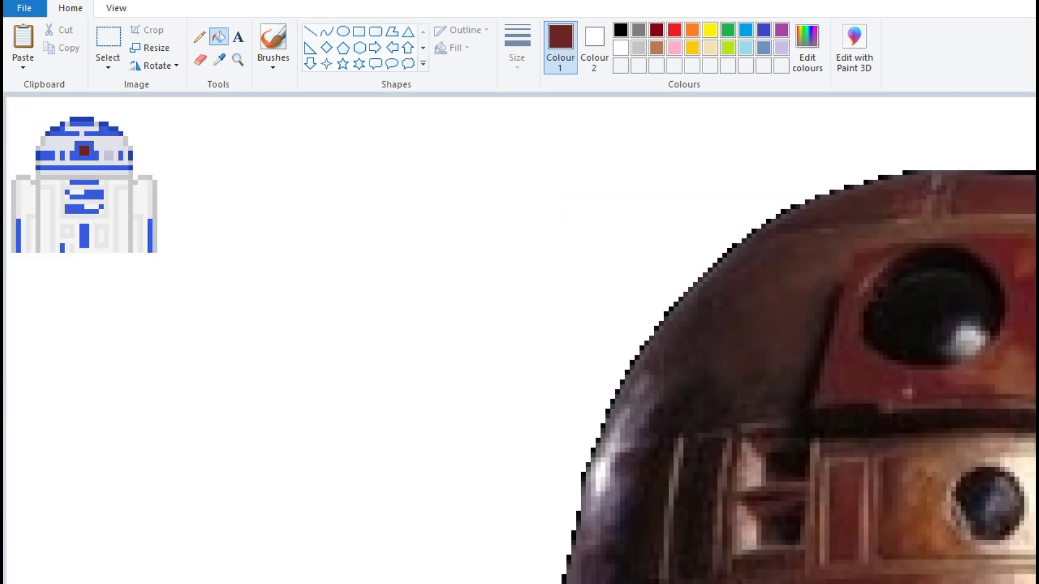
Step: Fill the astromech droid's blue dome panels with dark red and define a darker maroon for the dome edges
left_click(84, 167)
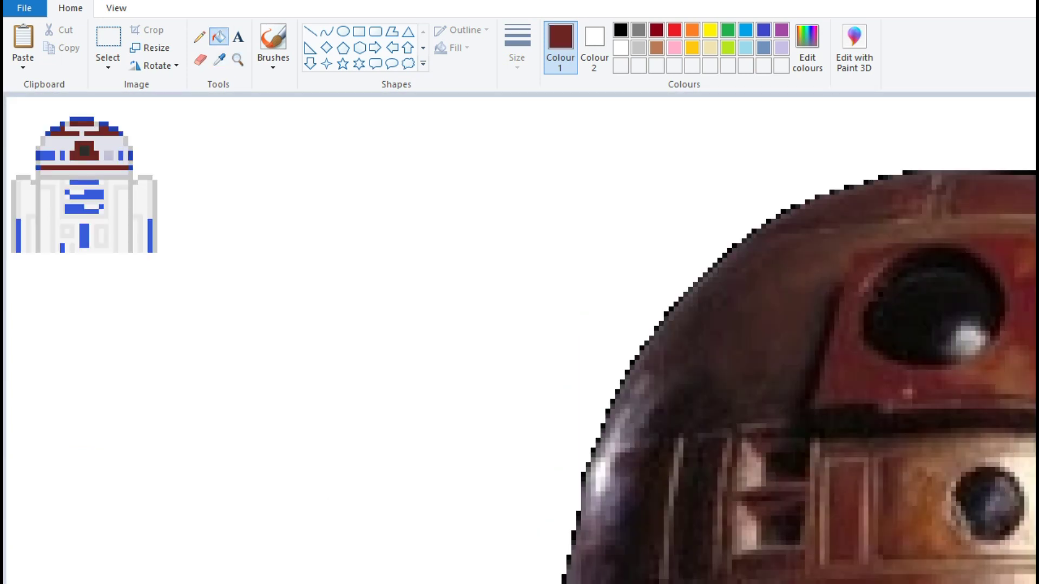
left_click(807, 47)
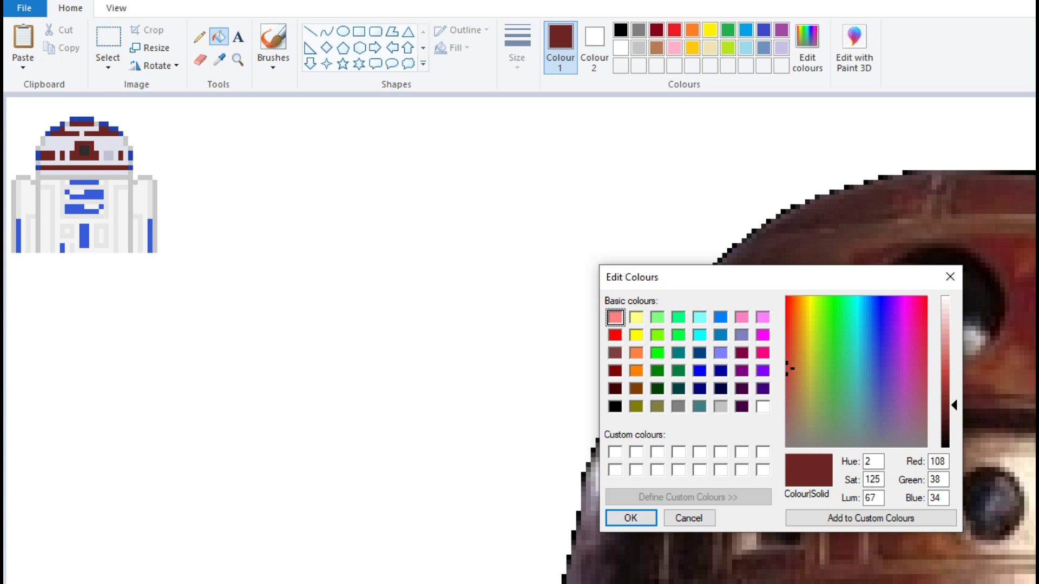
left_click(622, 518)
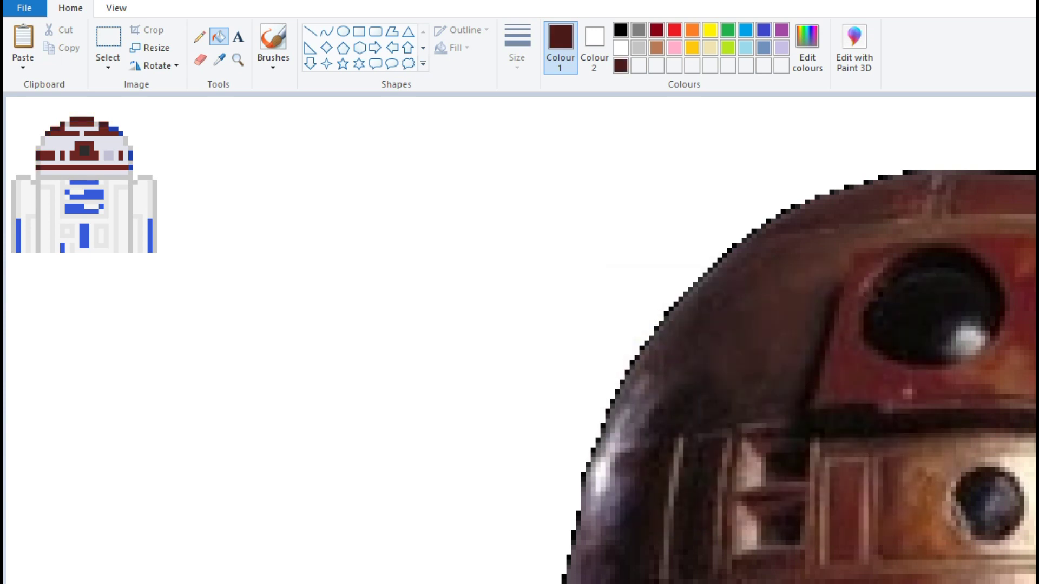
Step: Sample a reddish brown from the reference and fill the droid's light dome surface and blue body details with it
left_click(218, 60)
left_click(844, 254)
left_click(81, 135)
left_click(84, 172)
left_click(84, 209)
left_click(18, 235)
left_click(150, 235)
Step: Define a duller brown with red 137, green 92 and blue 73, and fill the grey edges of the droid's dome
left_click(807, 47)
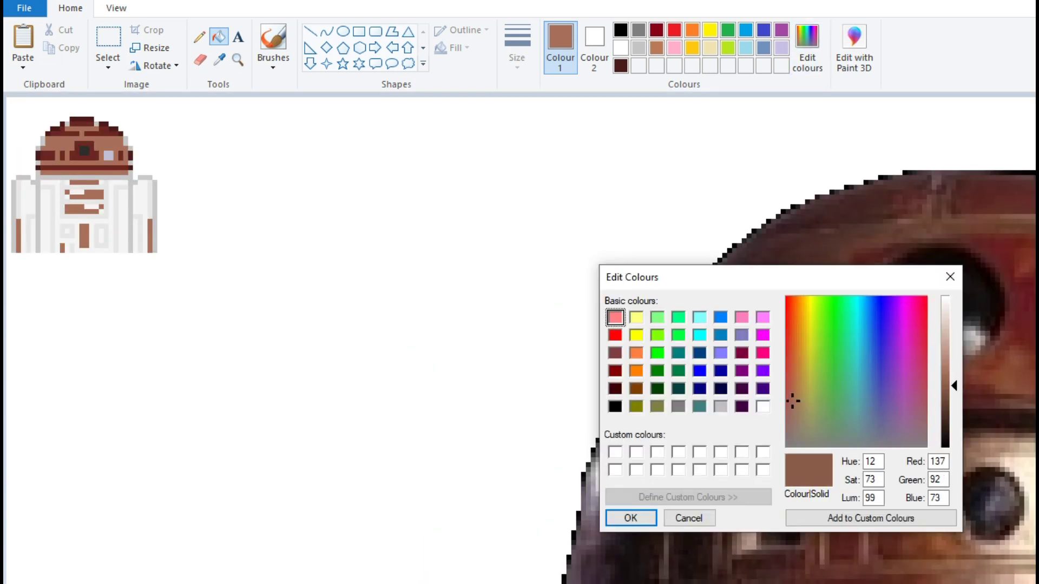
key("Return")
left_click(199, 37)
left_click(219, 36)
left_click(84, 178)
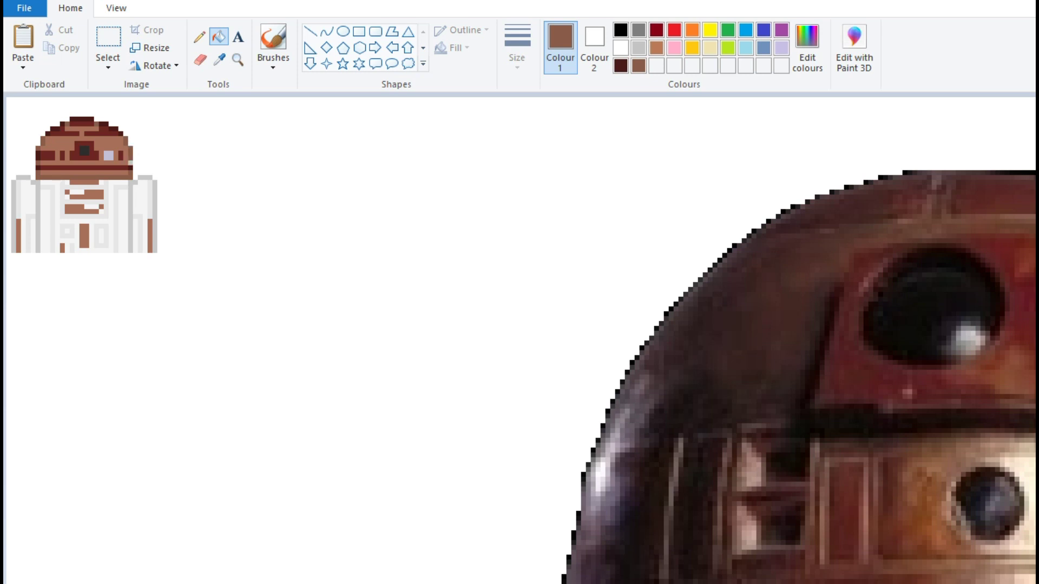
left_click(237, 60)
scroll(108, 200, "down", 3)
scroll(109, 200, "up", 2)
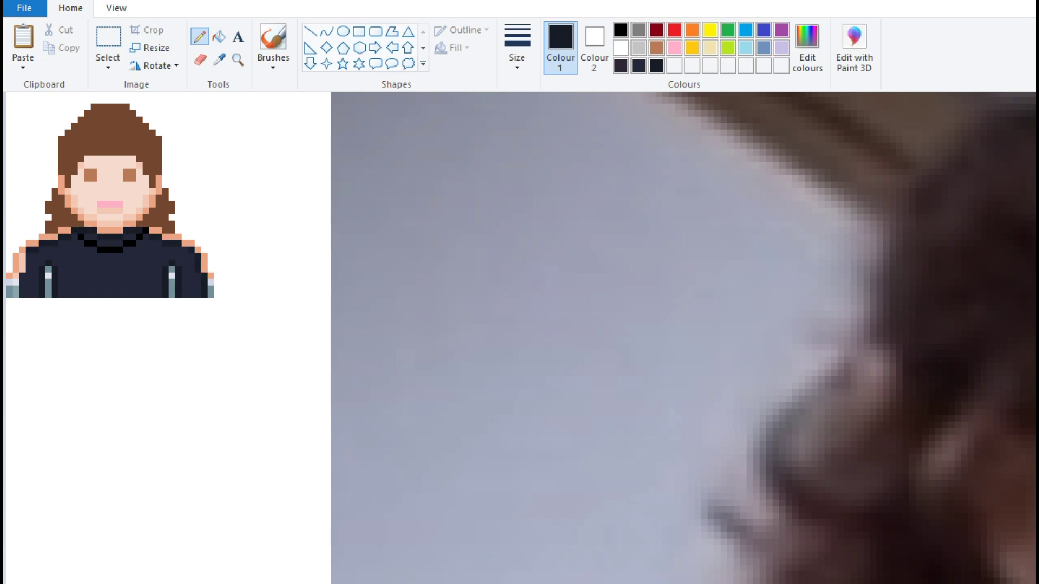
Step: Define a darker navy and recolour the black collar lines of the long-haired woman's top with dark navy
left_click(806, 49)
left_click(621, 517)
left_click(219, 36)
left_click(108, 246)
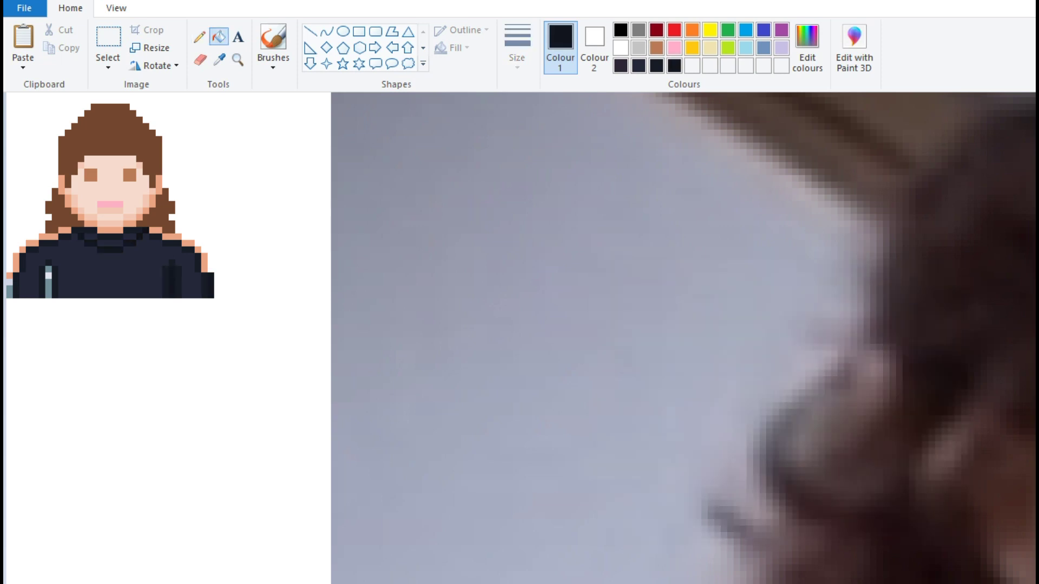
Step: Fill the bare skin along both shoulders and upper arms with the darkest navy
left_click(200, 260)
left_click(174, 236)
left_click(43, 238)
left_click(18, 257)
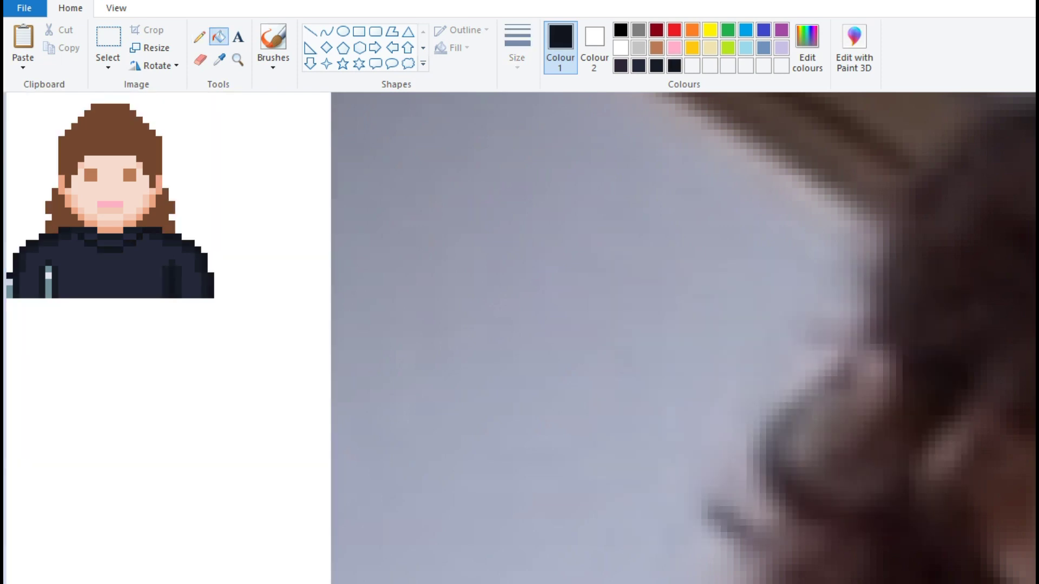
Step: Fill the remaining grey and white pixels on the woman's arm and side with dark navy
left_click(9, 281)
left_click(48, 287)
left_click(48, 271)
left_click(219, 59)
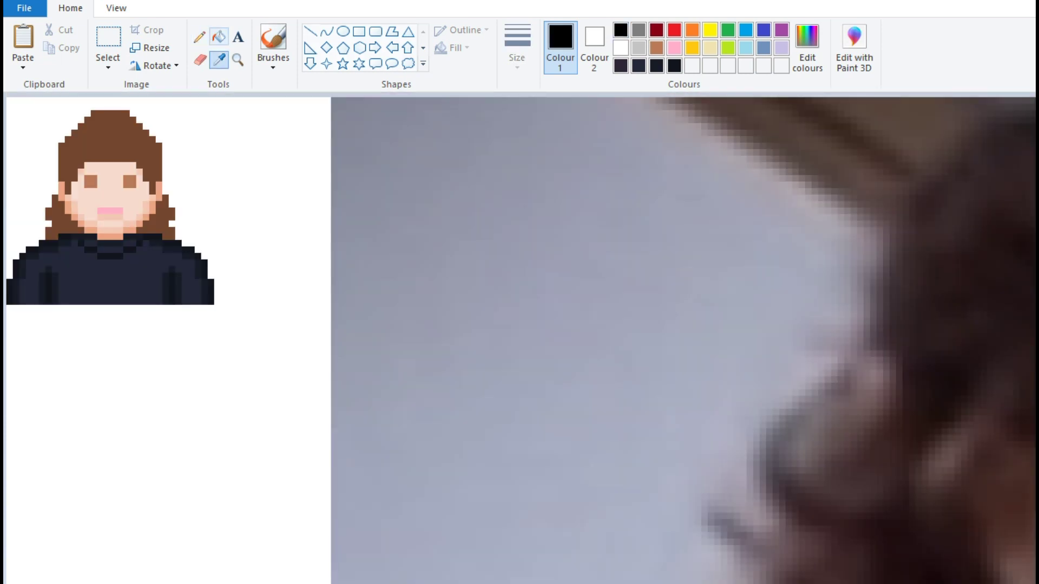
left_click(110, 256)
left_click(110, 263)
key("ctrl+z")
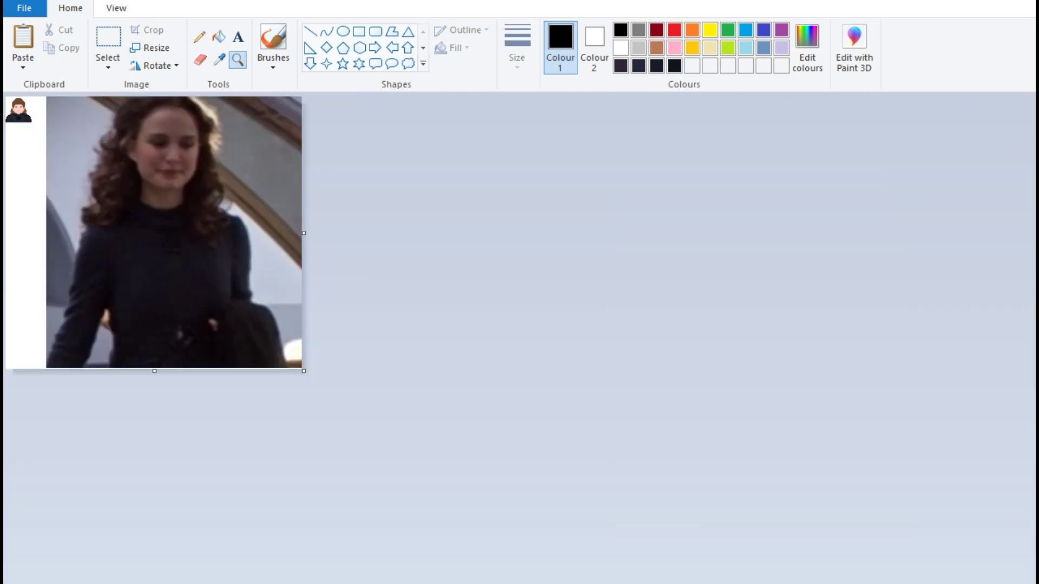
Step: Bring in the reference photo of the pale, red-robed alien beside the blue-shirted portrait
key("ctrl+v")
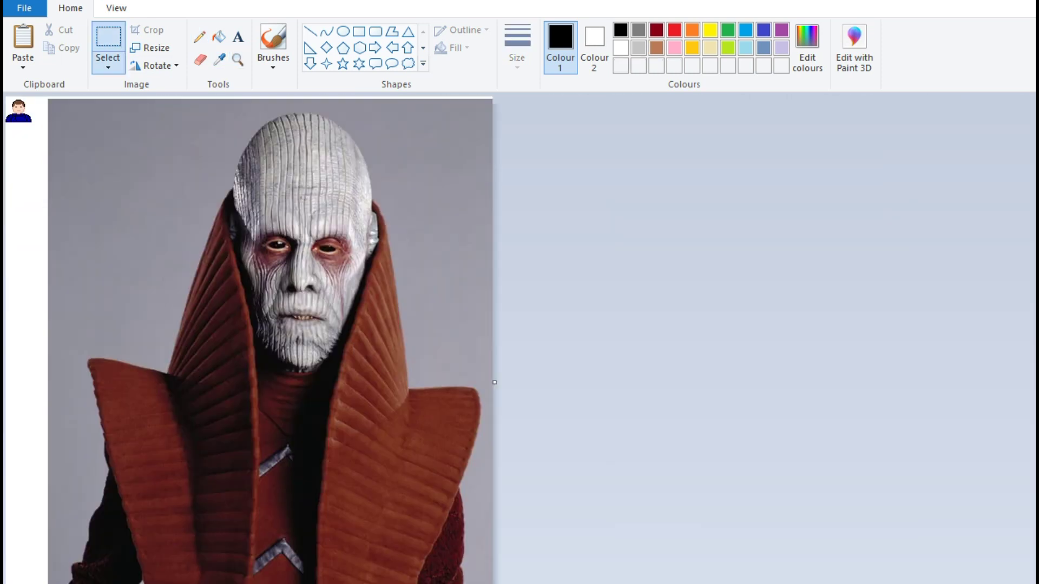
key("ctrl+Page_Up")
key("ctrl+Page_Up")
key("ctrl+Page_Up")
key("ctrl+Page_Up")
key("ctrl+Page_Up")
key("ctrl+Page_Up")
key("ctrl+Page_Up")
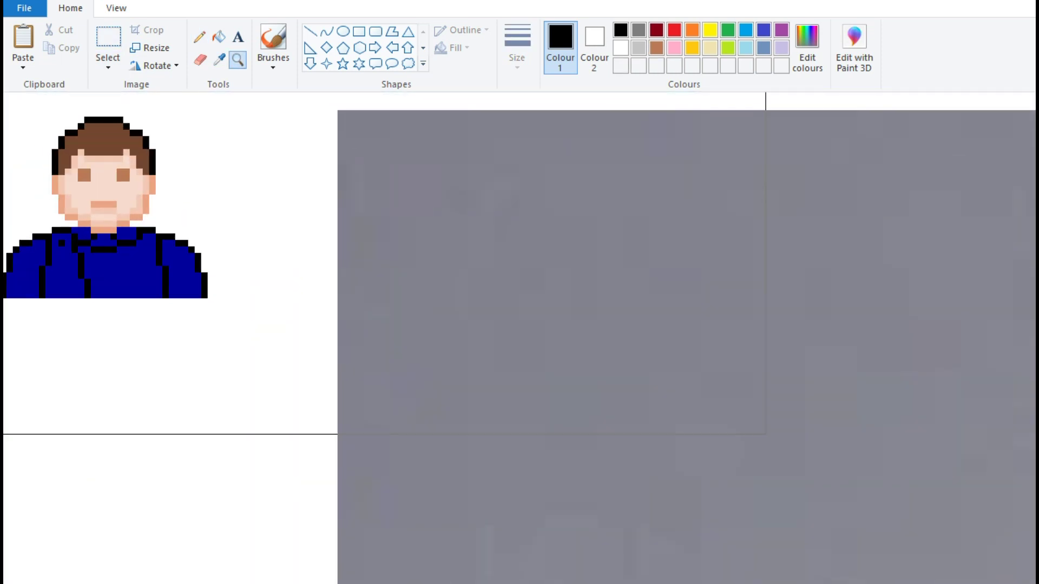
Step: Move the top of the head up two pixels and redraw the black outline over its crown
key("ctrl+Page_Down")
key("ctrl+Page_Down")
key("ctrl+Page_Down")
key("ctrl+Page_Down")
key("ctrl+Page_Up")
key("ctrl+Page_Up")
key("ctrl+Page_Up")
key("ctrl+Page_Up")
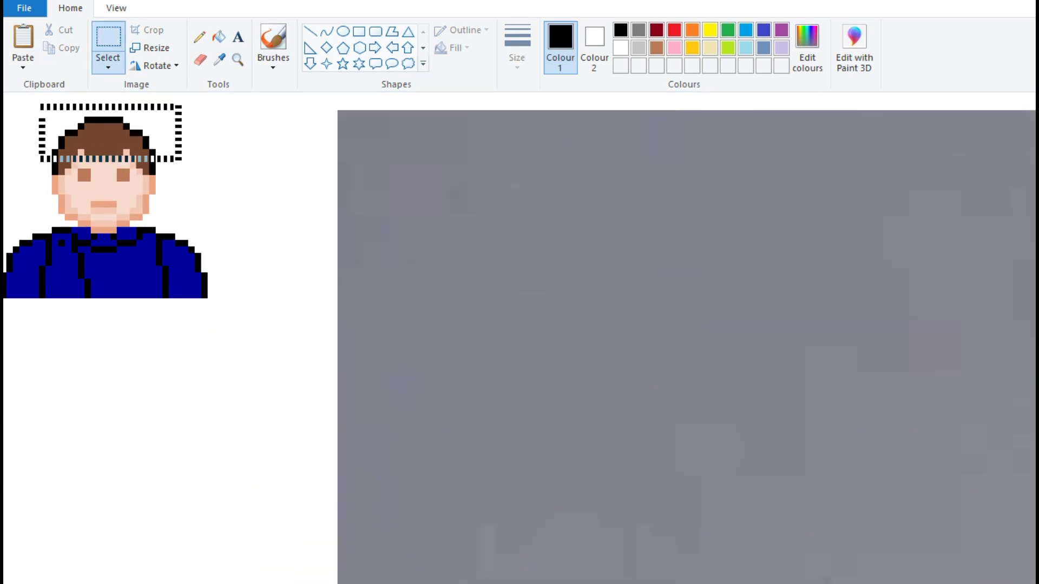
left_click_drag(179, 162, 179, 149)
left_click(199, 36)
left_click(77, 109)
left_click_drag(87, 100, 113, 100)
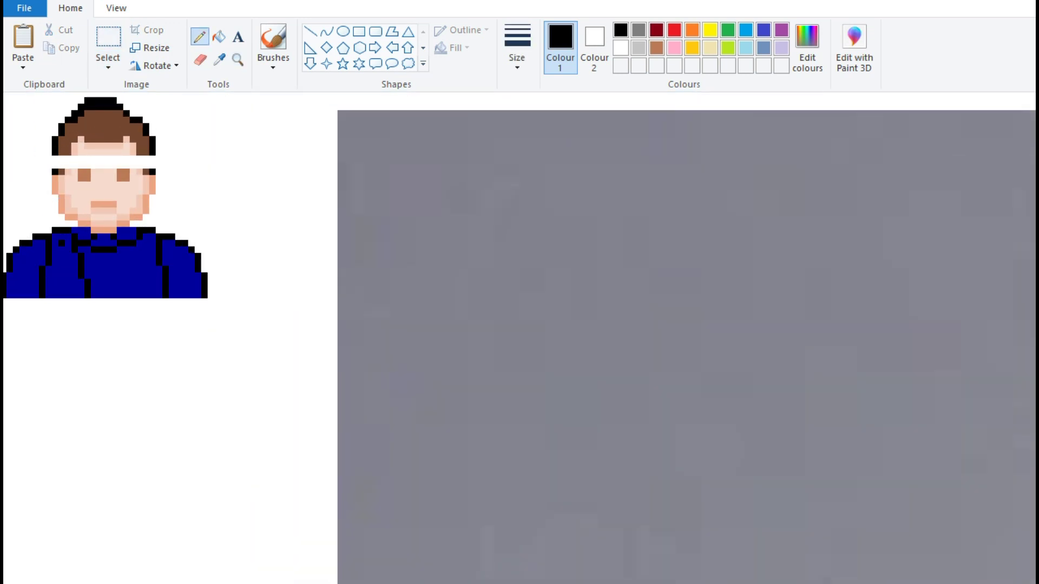
Step: Fill the white gap across the forehead with black side outlines and matching skin tones
left_click(219, 60)
left_click(152, 146)
left_click(152, 161)
left_click(219, 60)
left_click(130, 184)
left_click(140, 163)
left_click(219, 36)
left_click(104, 162)
Step: Fill the gaps at both temples with the sampled brown hair colour
left_click(219, 59)
left_click(102, 119)
left_click(61, 162)
left_click(145, 163)
left_click(199, 37)
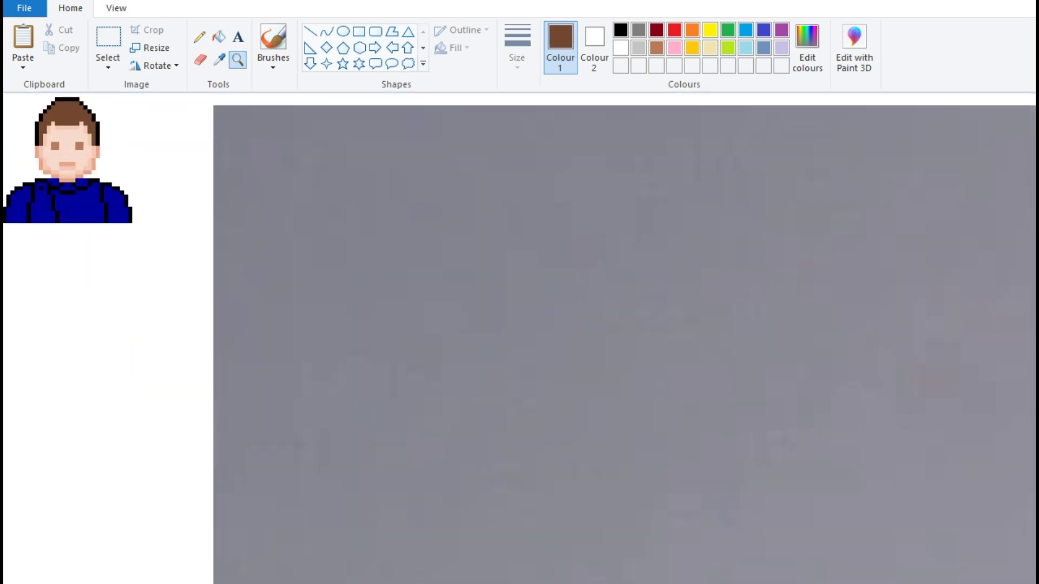
Step: Fill the eyes black and surround them with dark maroon pixels sampled from the reference
left_click(219, 36)
left_click(621, 29)
left_click(84, 175)
scroll(519, 336, "down", 3)
left_click(219, 59)
left_click(527, 412)
scroll(27, 116, "up", 3)
left_click(200, 36)
left_click(81, 185)
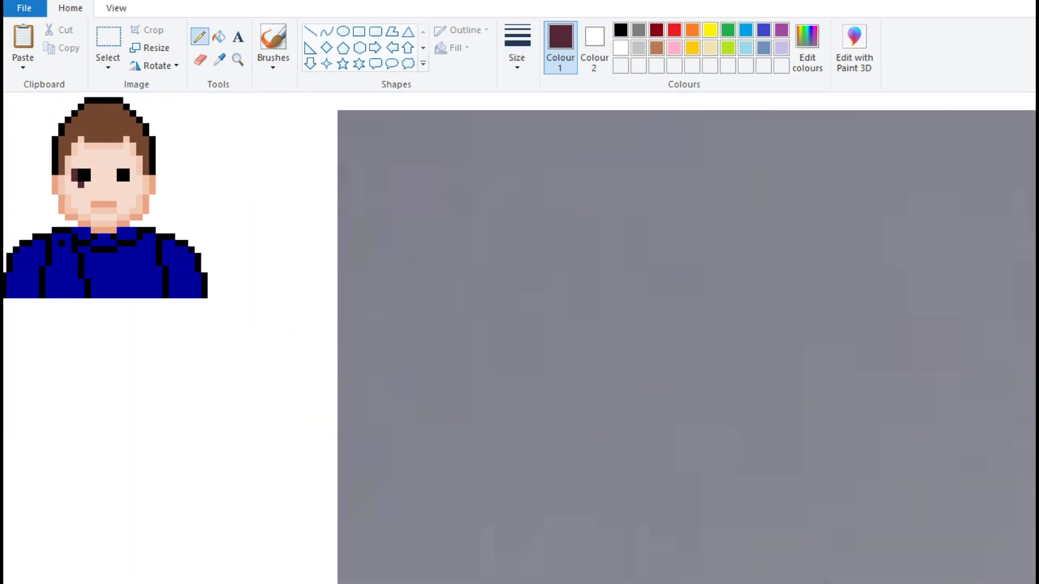
Step: Sample light grey from the alien's head and draw vertical stripes down the face and hair
scroll(519, 336, "down", 3)
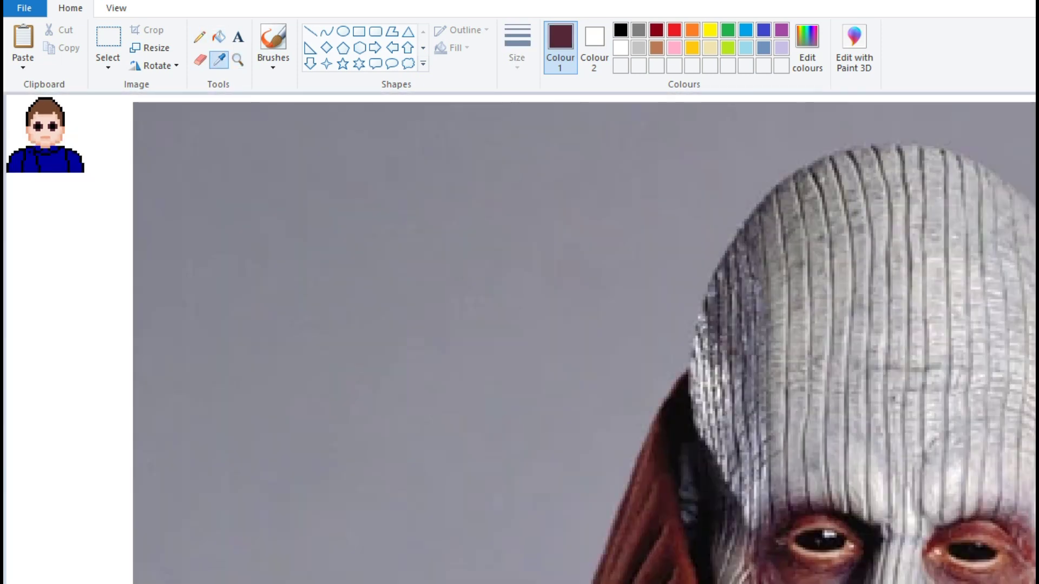
left_click(519, 335)
scroll(520, 336, "up", 3)
mouse_move(104, 227)
left_mouse_down()
mouse_move(105, 111)
mouse_move(87, 219)
left_mouse_up()
left_click_drag(86, 130, 61, 181)
left_click_drag(119, 109, 119, 149)
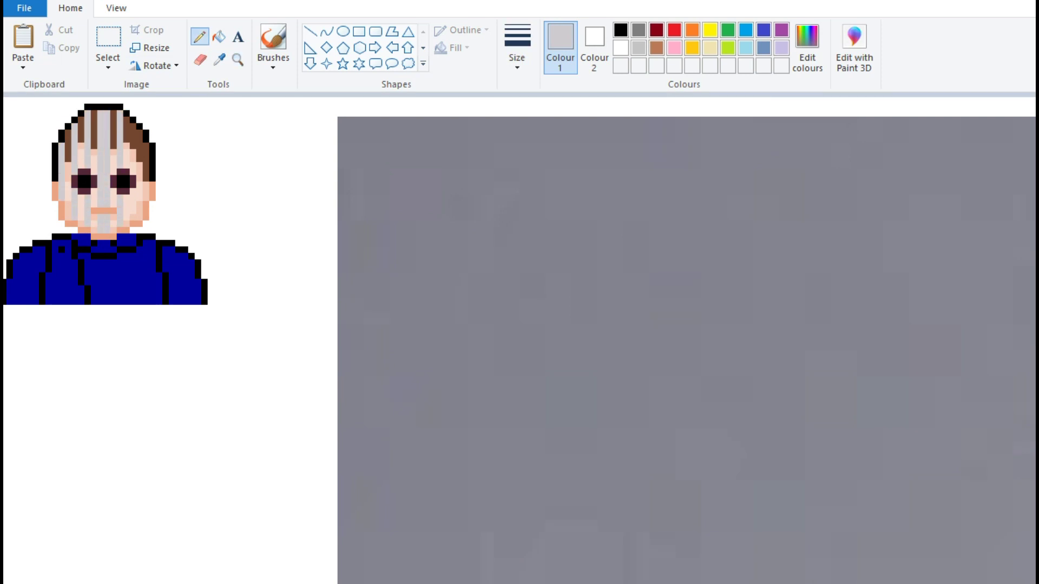
left_click_drag(145, 142, 145, 182)
Step: Define a slightly darker grey and fill the remaining brown and skin-coloured stripes of the head with it
left_click(807, 46)
left_click(626, 516)
left_click(218, 37)
left_click(140, 201)
left_click(138, 155)
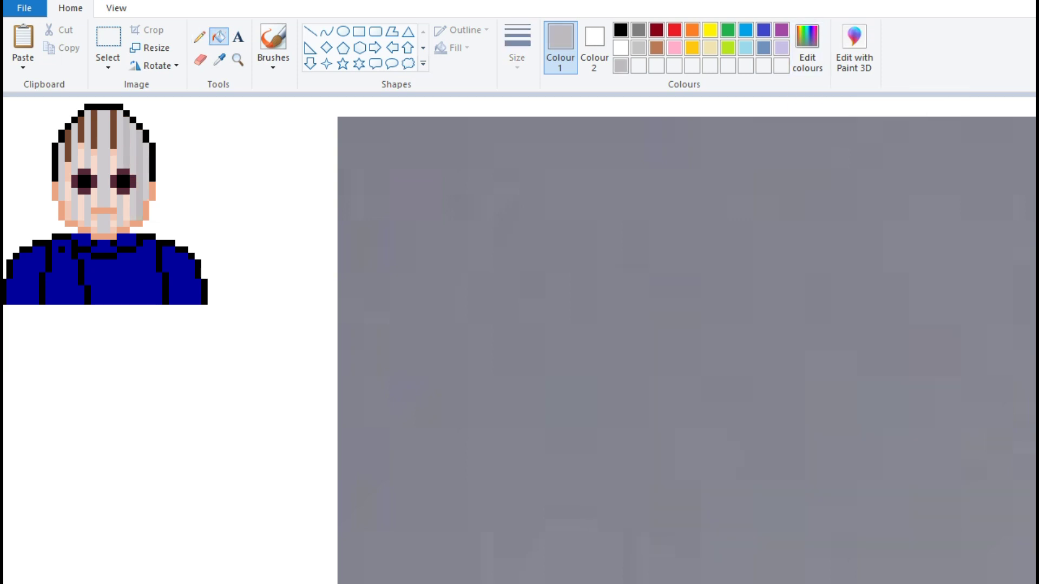
left_click(112, 132)
left_click(93, 129)
left_click(95, 163)
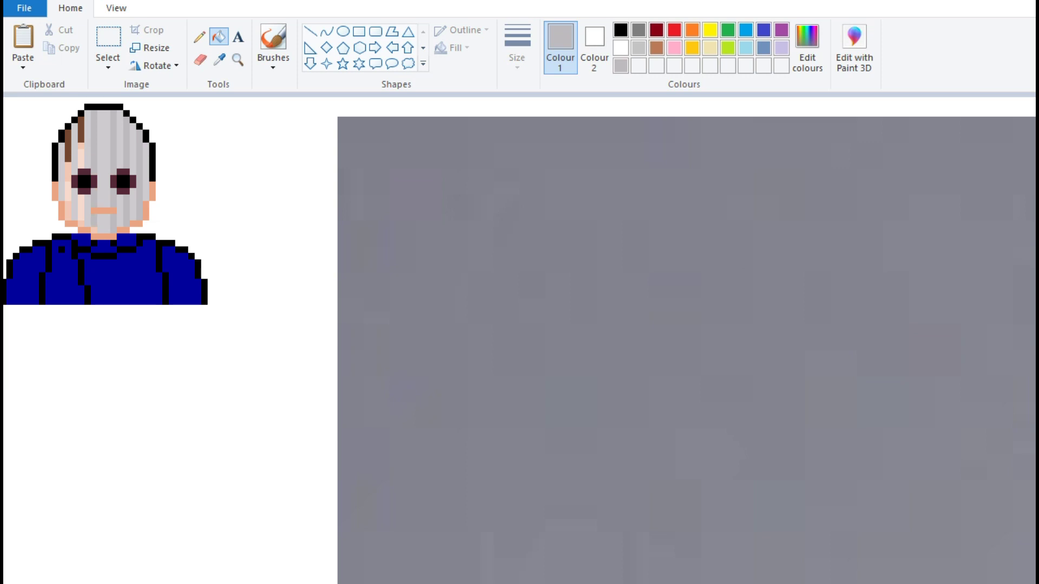
left_click(80, 130)
left_click(67, 157)
left_click(68, 211)
Step: Define a darker grey and fill the head's black outline, the mouth and the remaining skin-coloured edge pixels with it
left_click(807, 46)
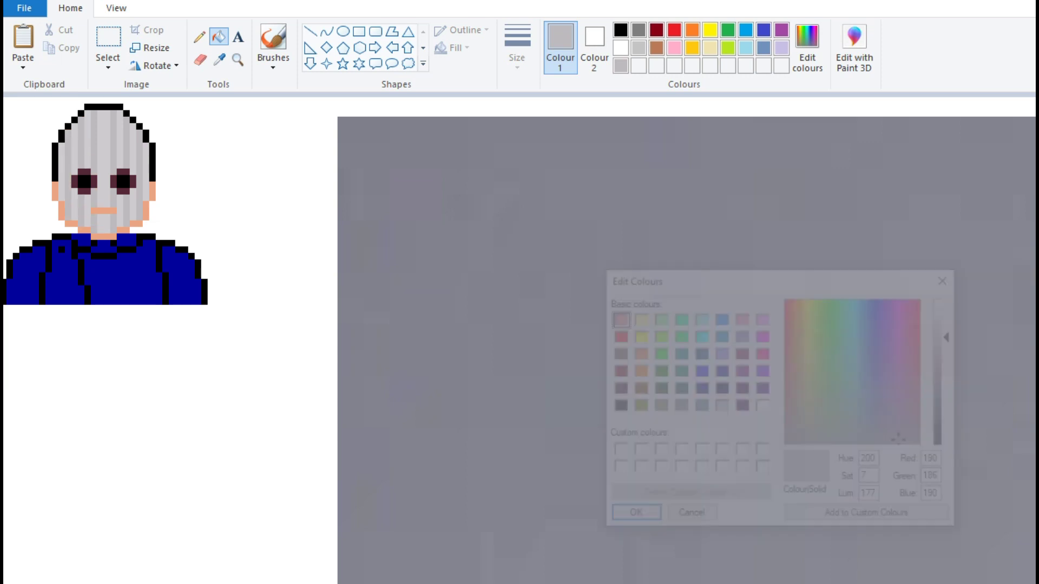
left_click(626, 517)
left_click(153, 192)
left_click(153, 163)
left_click(142, 130)
left_click(108, 106)
left_click(80, 112)
left_click(65, 129)
left_click(55, 162)
left_click(55, 192)
Step: Draw the stepped black outline of the tall collar and flared shoulder on one side of the figure, following the reference
scroll(519, 325, "down", 3)
left_click(200, 37)
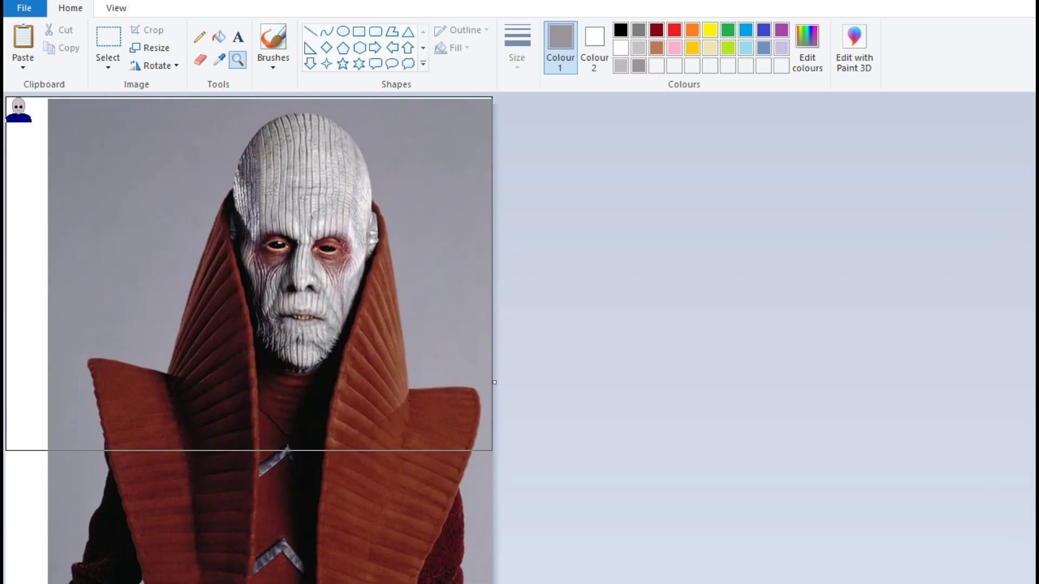
scroll(519, 325, "up", 3)
left_click(620, 29)
left_click(48, 163)
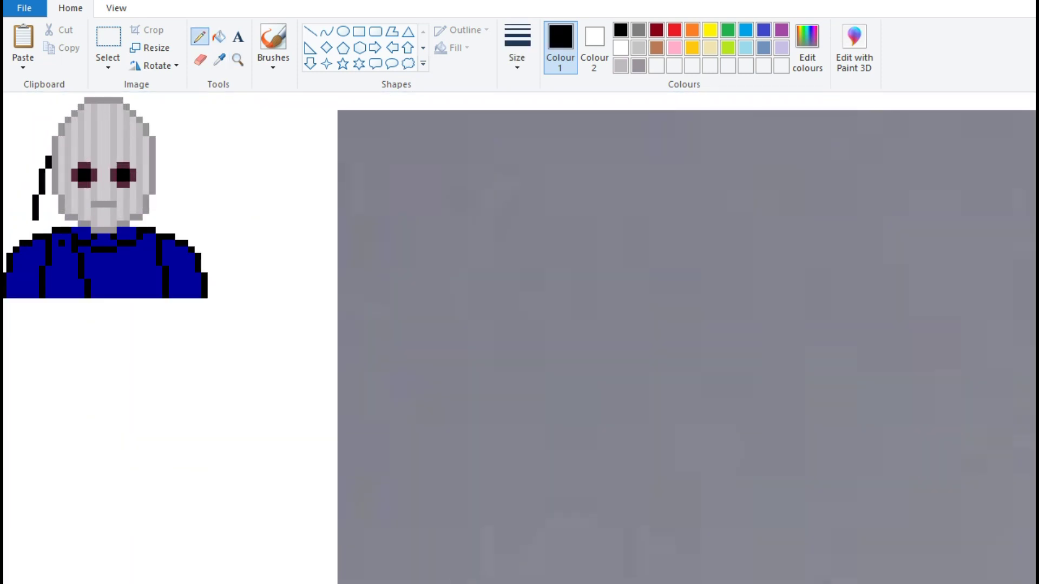
left_click(34, 216)
scroll(34, 216, "left", 1)
scroll(519, 324, "down", 3)
scroll(519, 325, "up", 3)
scroll(519, 336, "left", 1)
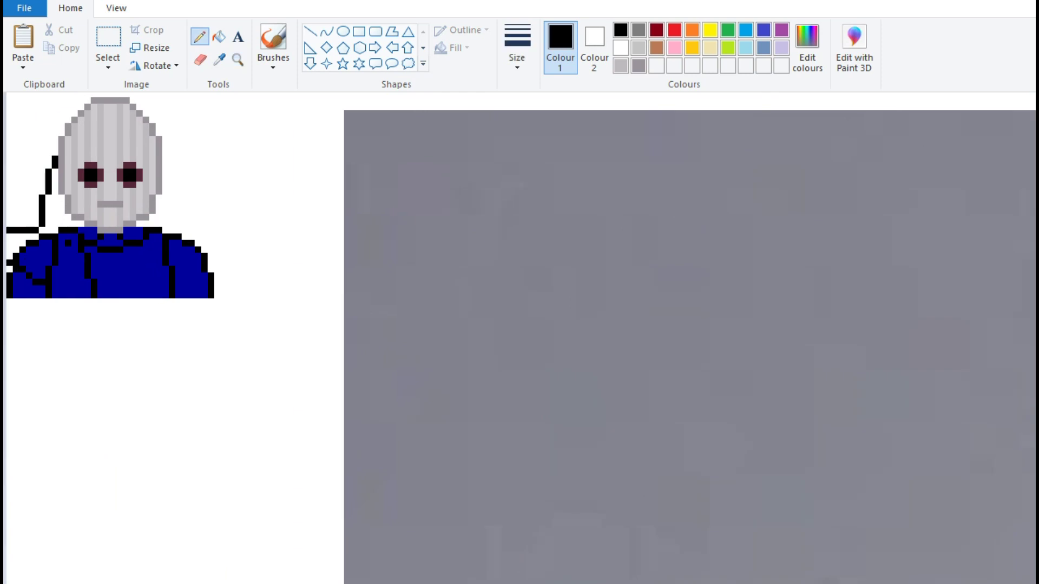
scroll(519, 324, "down", 3)
scroll(519, 324, "up", 3)
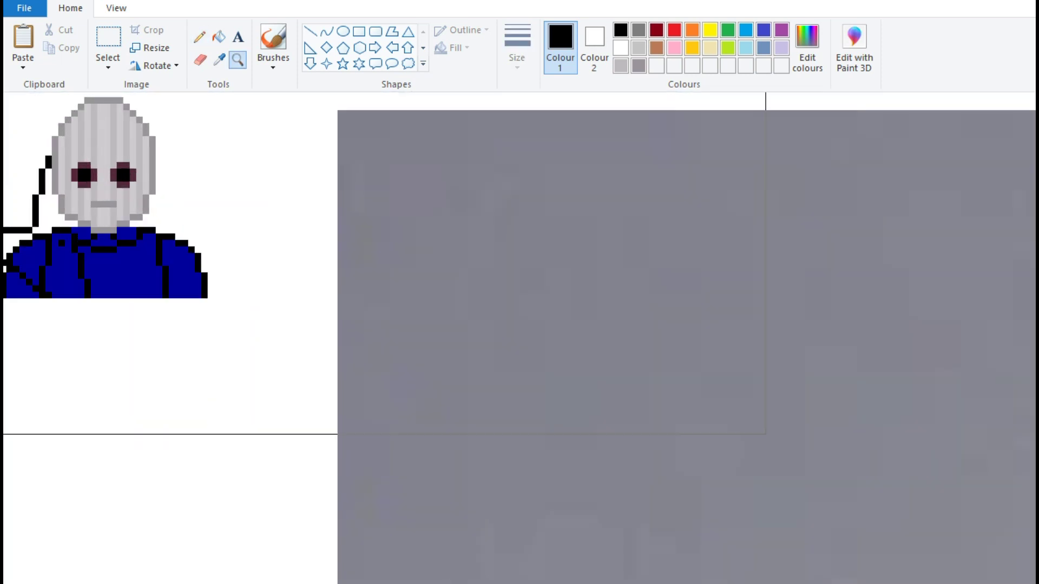
Step: Clear the old shirt details below the neck and draw the collar's inner edge in black down the chest
mouse_move(86, 294)
left_mouse_down()
mouse_move(114, 244)
mouse_move(87, 254)
left_mouse_up()
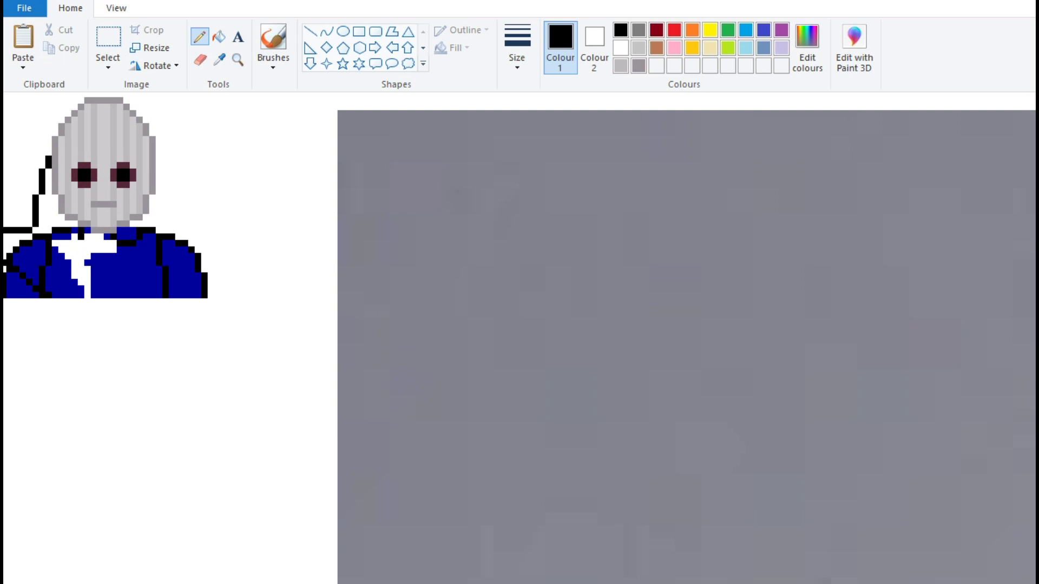
scroll(519, 336, "down", 3)
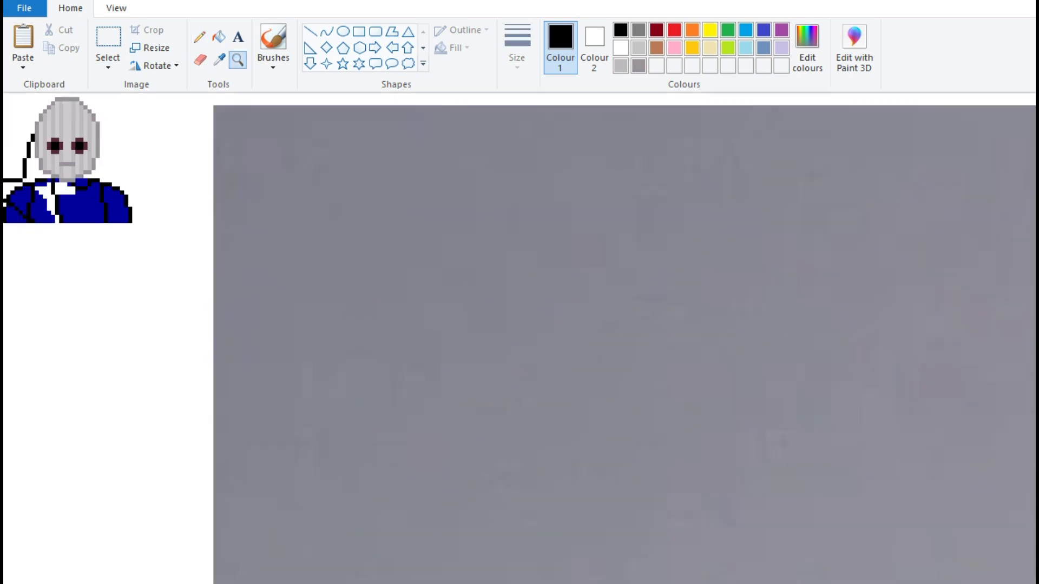
scroll(519, 335, "up", 4)
scroll(519, 335, "down", 2)
left_click(200, 37)
left_click_drag(82, 230, 86, 284)
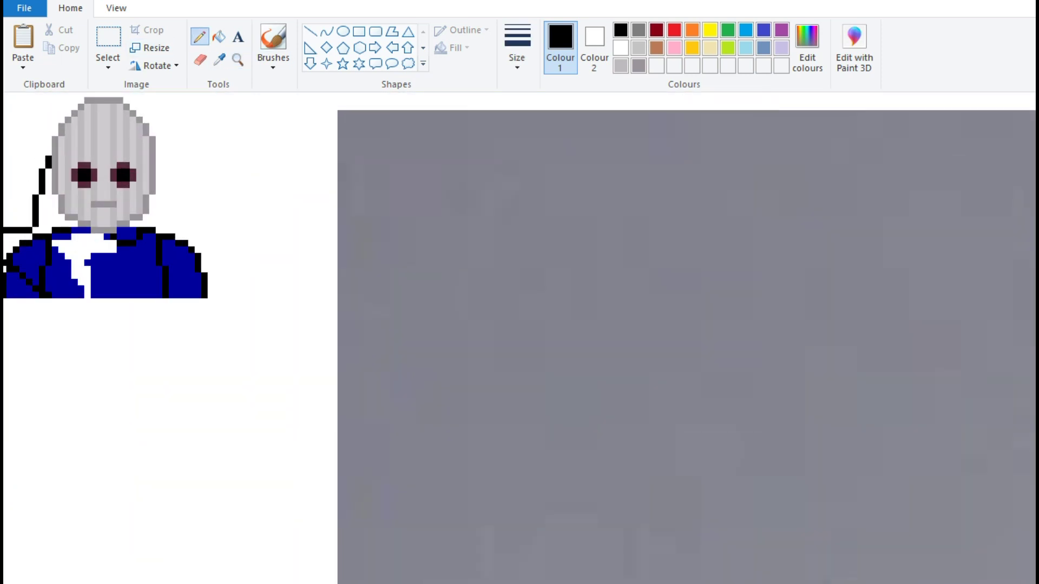
Step: Sample the reddish brown from the reference robe and fill the outlined collar and shoulder with it
scroll(520, 336, "down", 3)
left_click(220, 59)
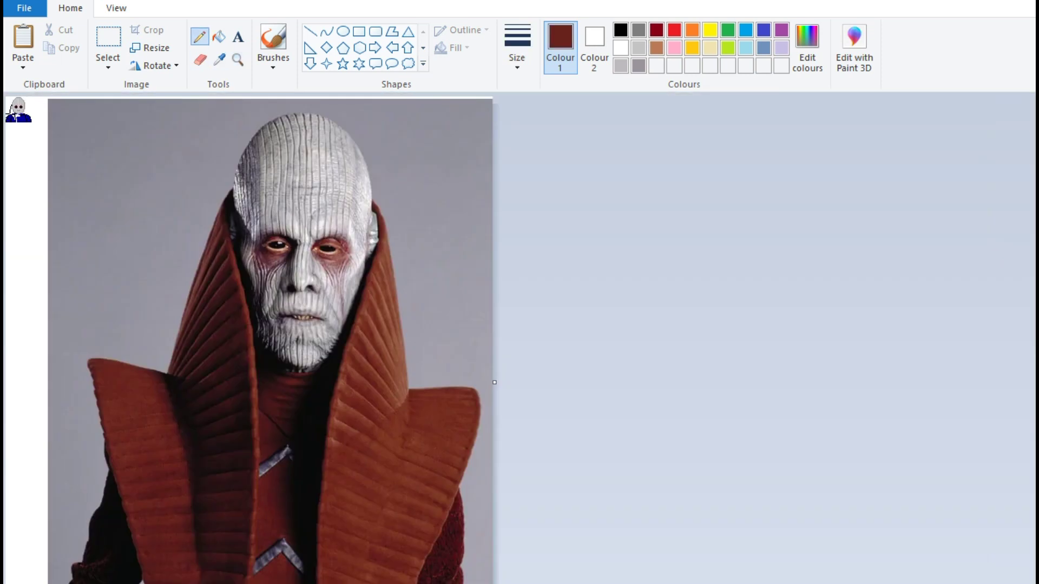
left_click(163, 371)
scroll(519, 335, "up", 3)
left_click(219, 37)
left_click(60, 273)
left_click(43, 206)
left_click(22, 254)
scroll(520, 335, "left", 1)
Step: Sample a very dark maroon from the shadowed part of the reference robe and fill the sleeve below the shoulder
left_click(200, 37)
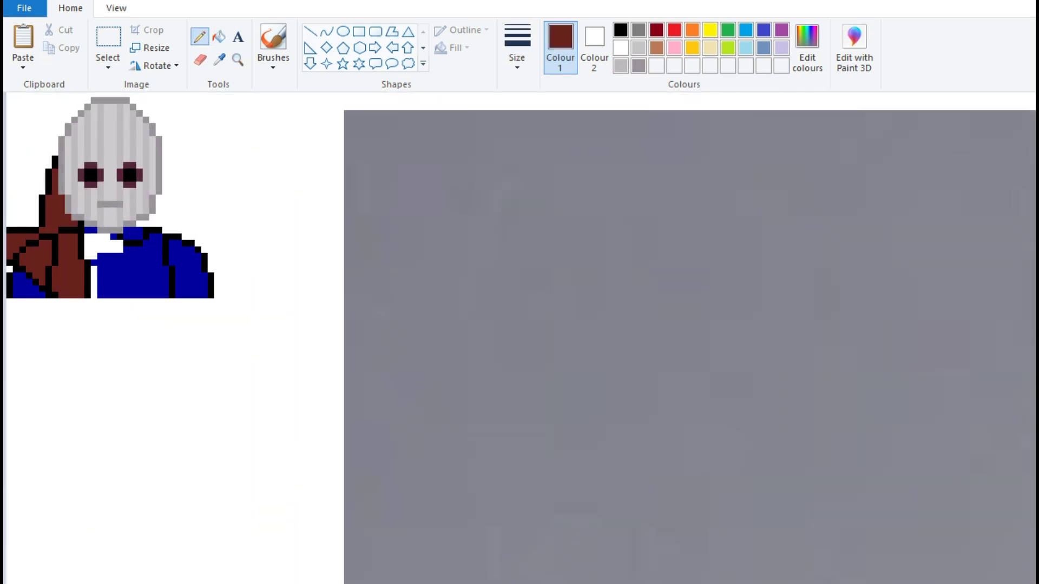
scroll(519, 336, "down", 3)
left_click(219, 60)
left_click(231, 464)
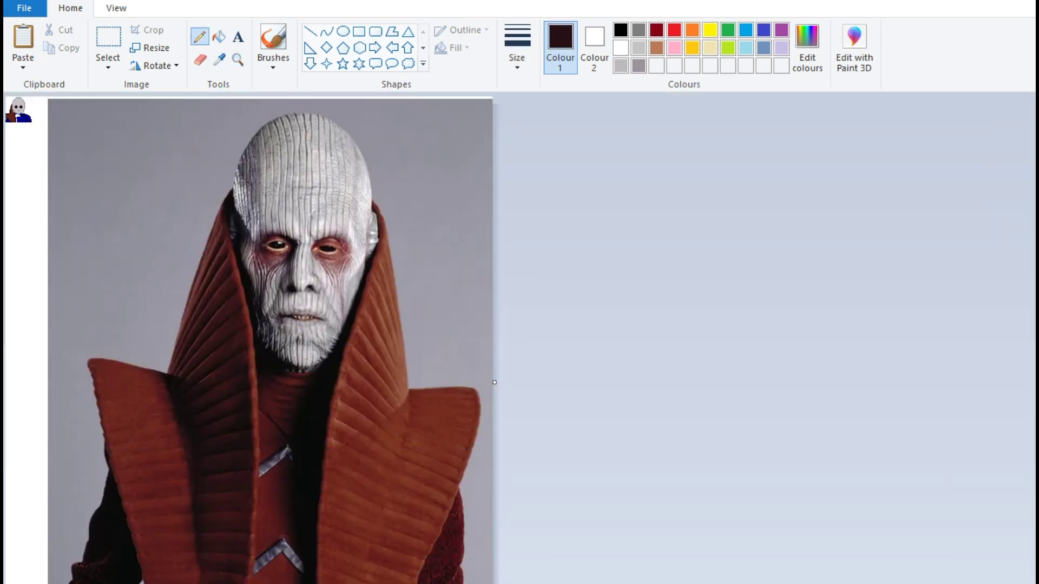
scroll(519, 335, "up", 3)
left_click(219, 37)
Step: Define darker shades of the sampled maroon and shade the sleeve with them
left_click(807, 46)
left_click(622, 517)
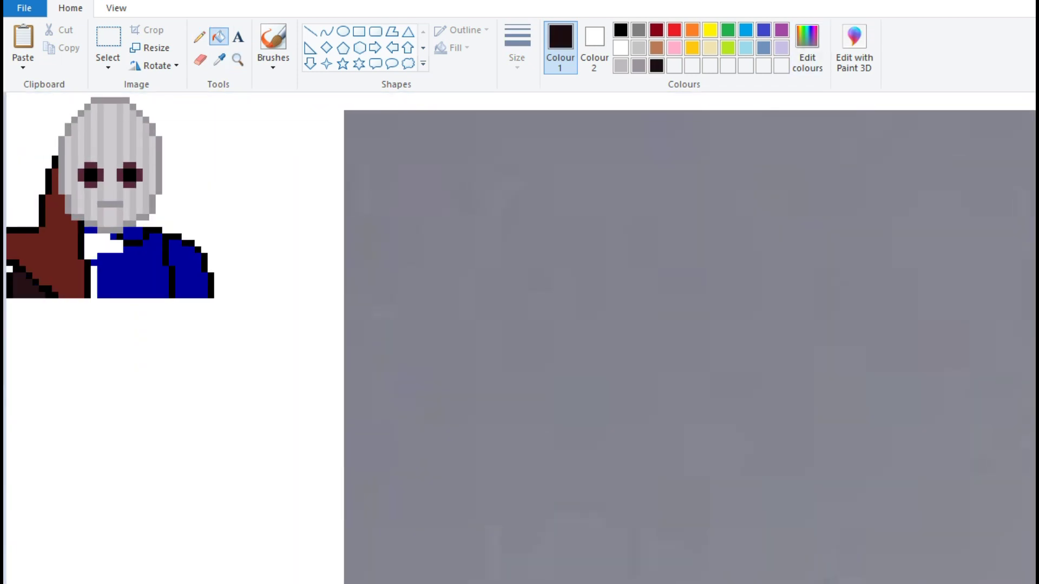
left_click(16, 284)
left_click(199, 37)
left_click(806, 46)
left_click(631, 518)
Step: Sample the robe's brown, define a darker shade, and draw thin horizontal stripes across the shoulder and chest panel
left_click(219, 60)
left_click(54, 254)
left_click(807, 46)
key("Return")
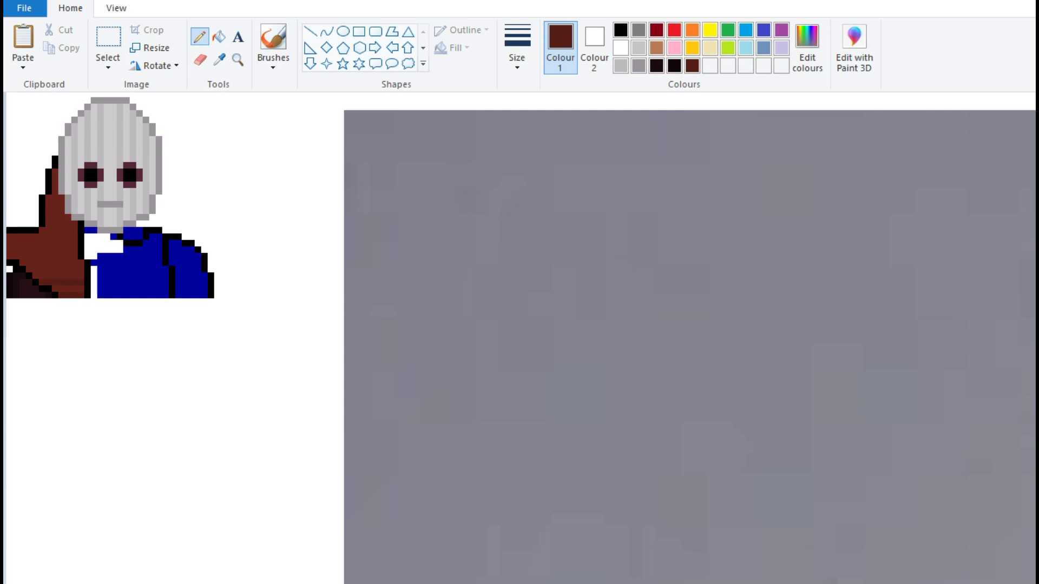
left_click(310, 31)
left_click(516, 49)
left_click(516, 156)
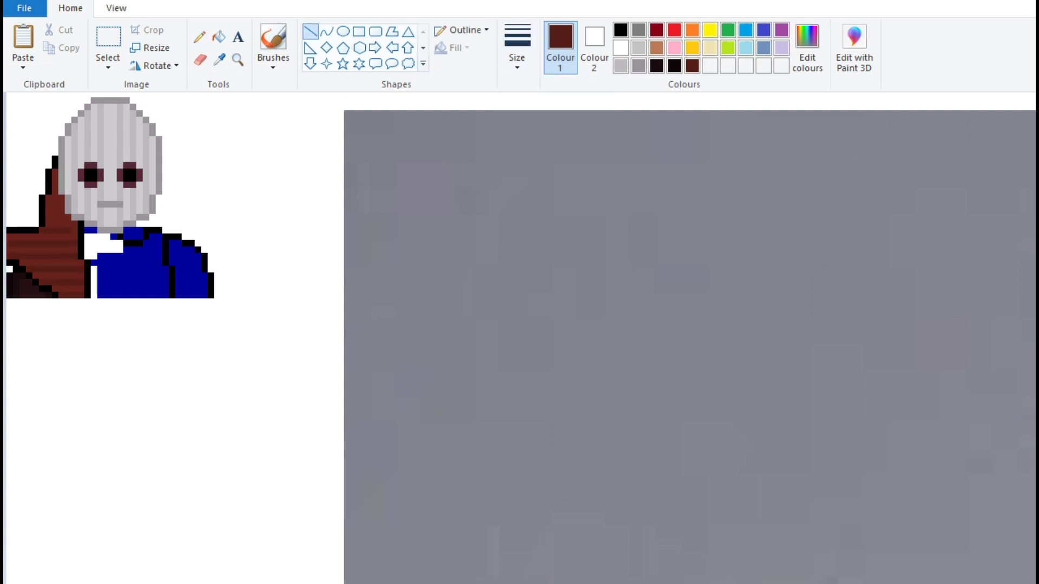
Step: Define a deeper brown (RGB 57, 20, 15) and replace the robe's black outlines with it
left_click(199, 36)
left_click(806, 49)
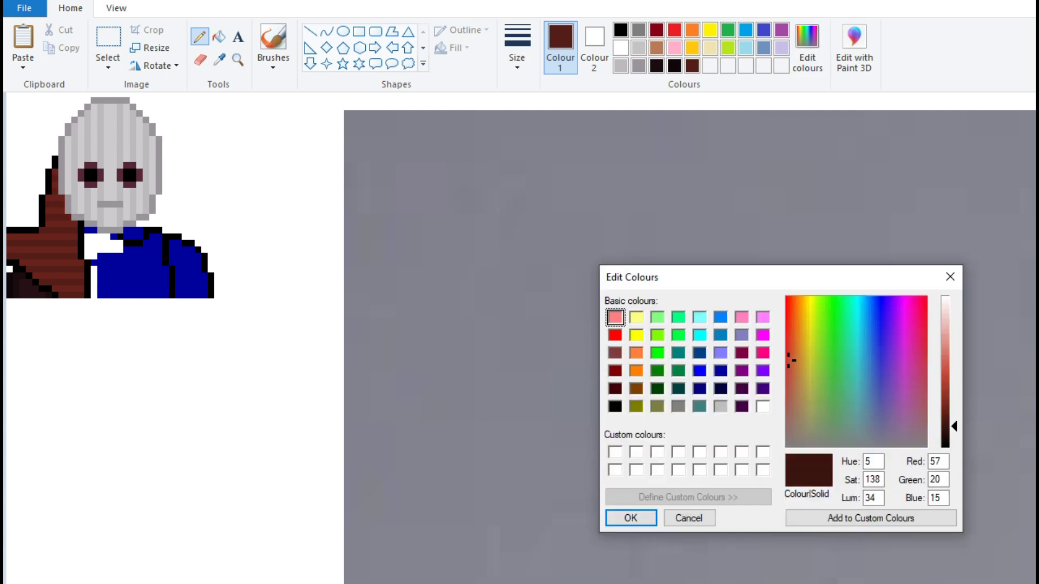
key("Return")
left_click(218, 37)
Step: Sample dark red from the reference tunic and paint the centre of the chest beside the collar's inner edge
left_click(237, 60)
right_click(541, 324)
left_click(218, 60)
left_click(139, 346)
left_click(552, 265)
mouse_move(87, 295)
left_mouse_down()
mouse_move(97, 235)
mouse_move(86, 290)
left_mouse_up()
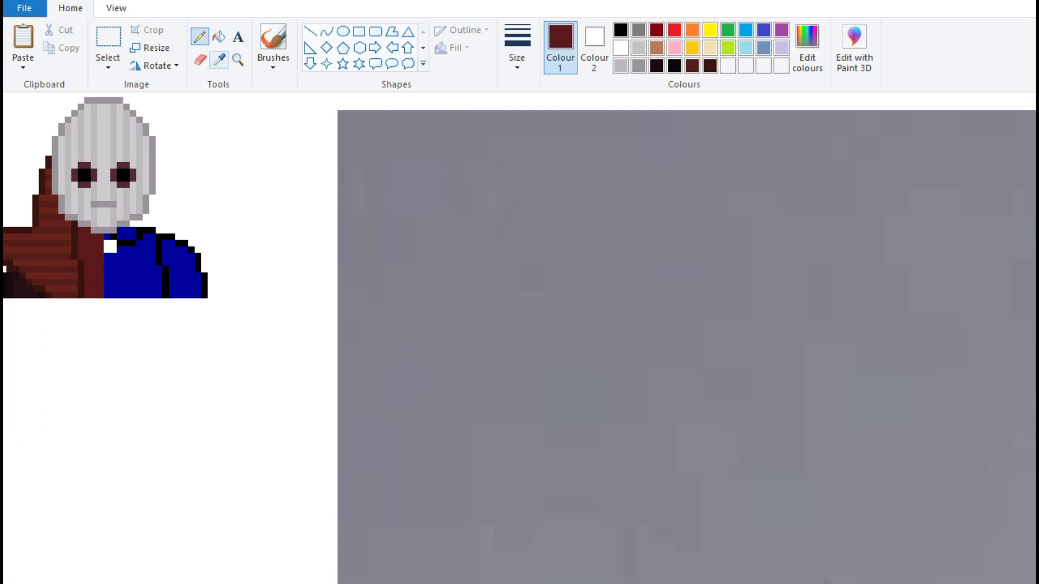
Step: Add chest details in the sleeve's darkest maroon and paste a mirrored copy of the finished robe half onto the other side
left_click(218, 60)
left_click(13, 289)
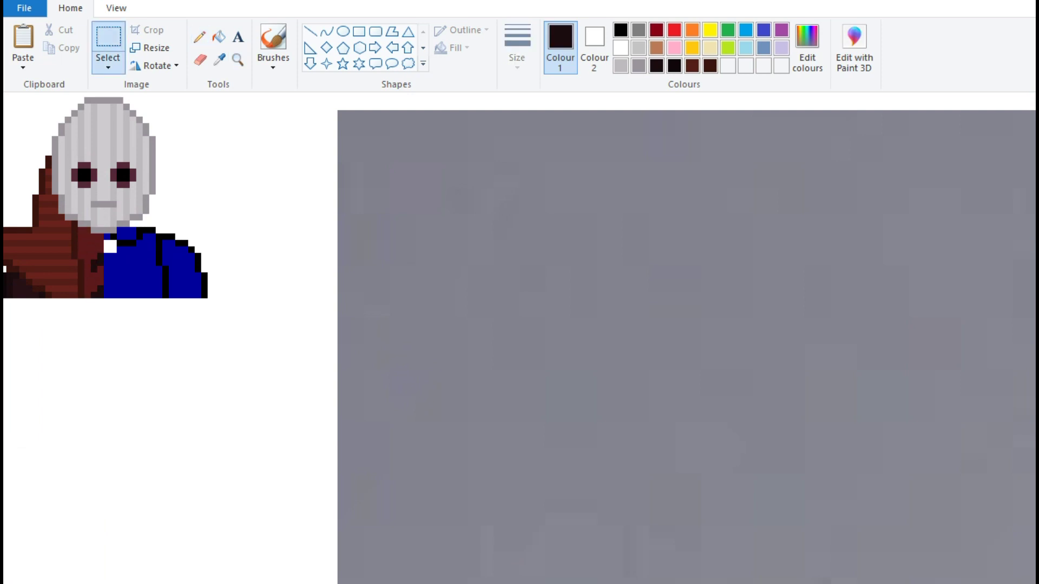
key("ctrl+v")
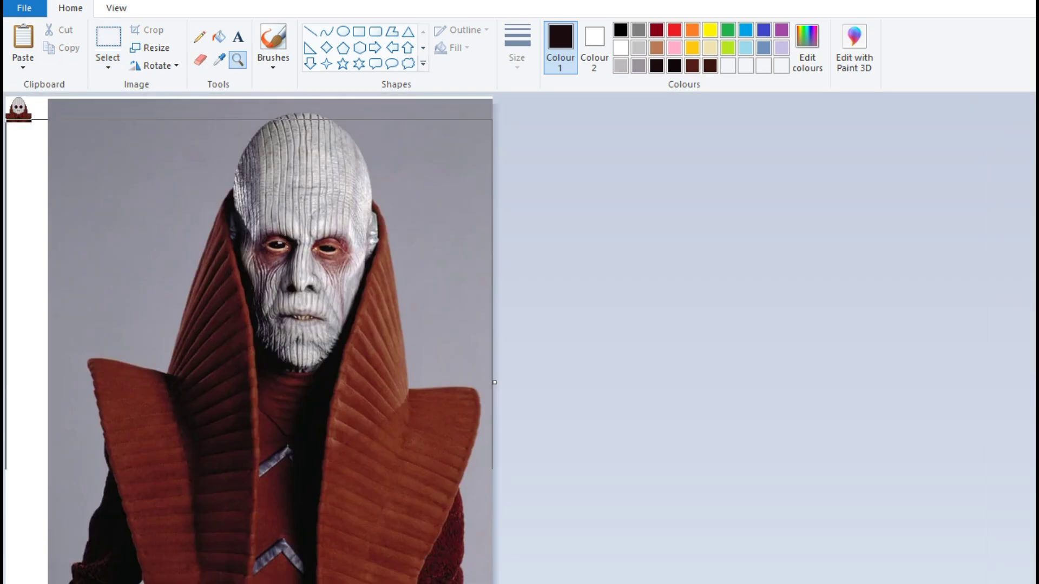